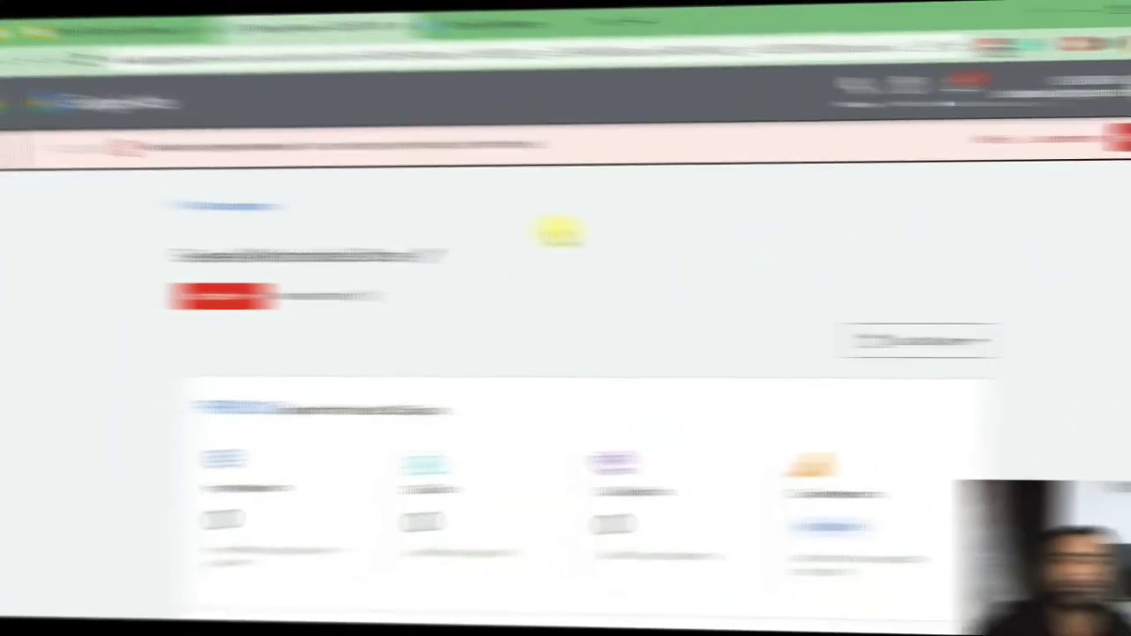
pyautogui.scroll(-4, 498, 245)
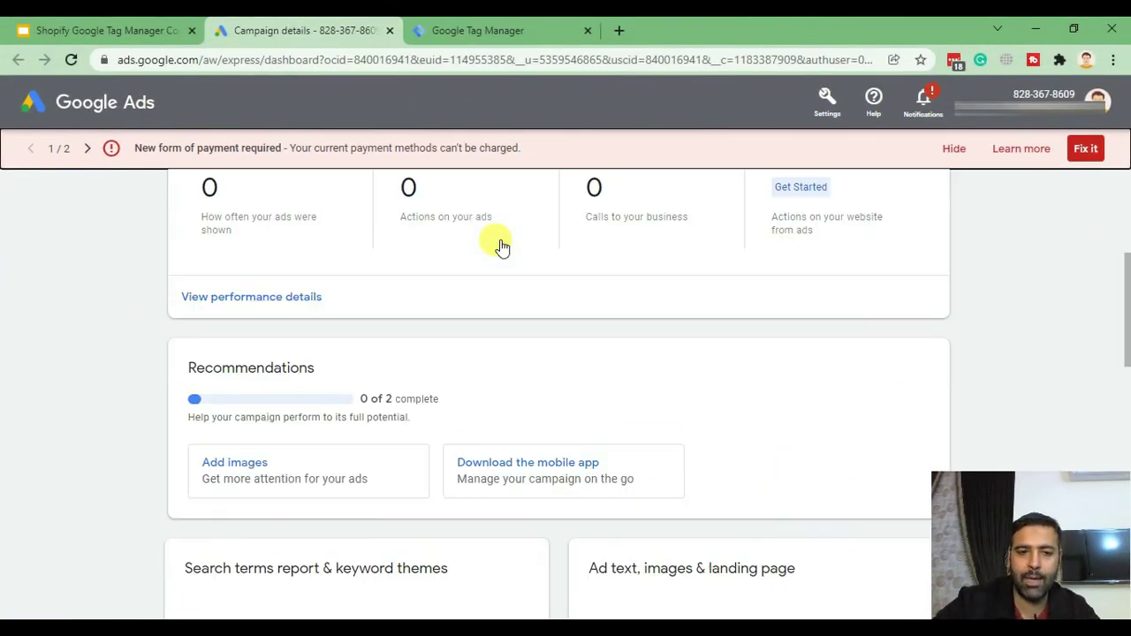
pyautogui.scroll(4, 518, 383)
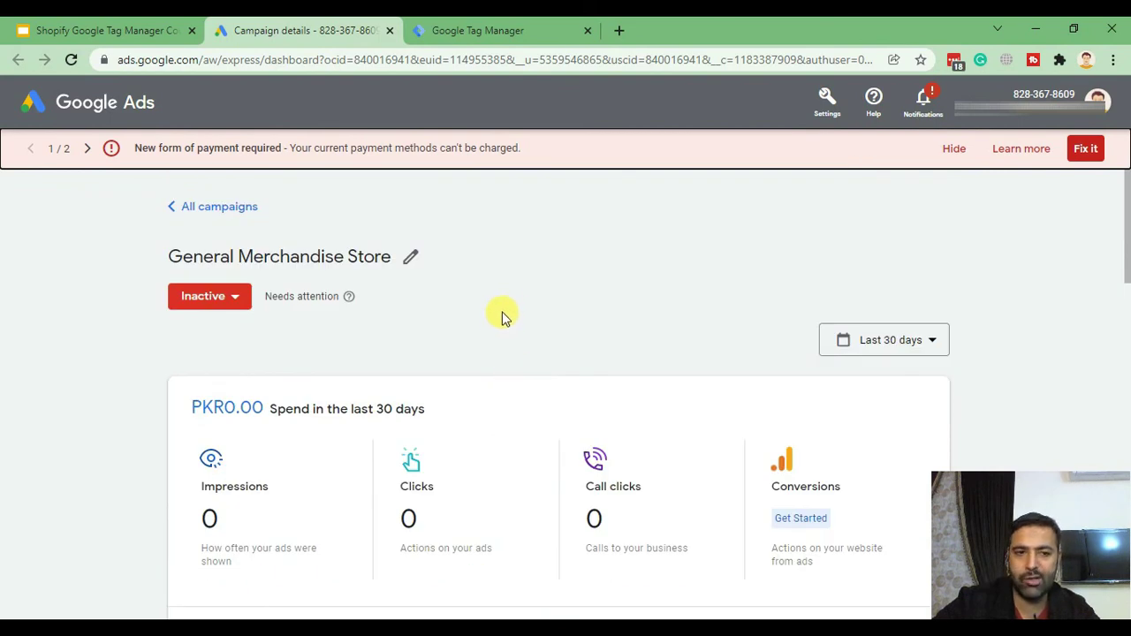
pyautogui.click(468, 30)
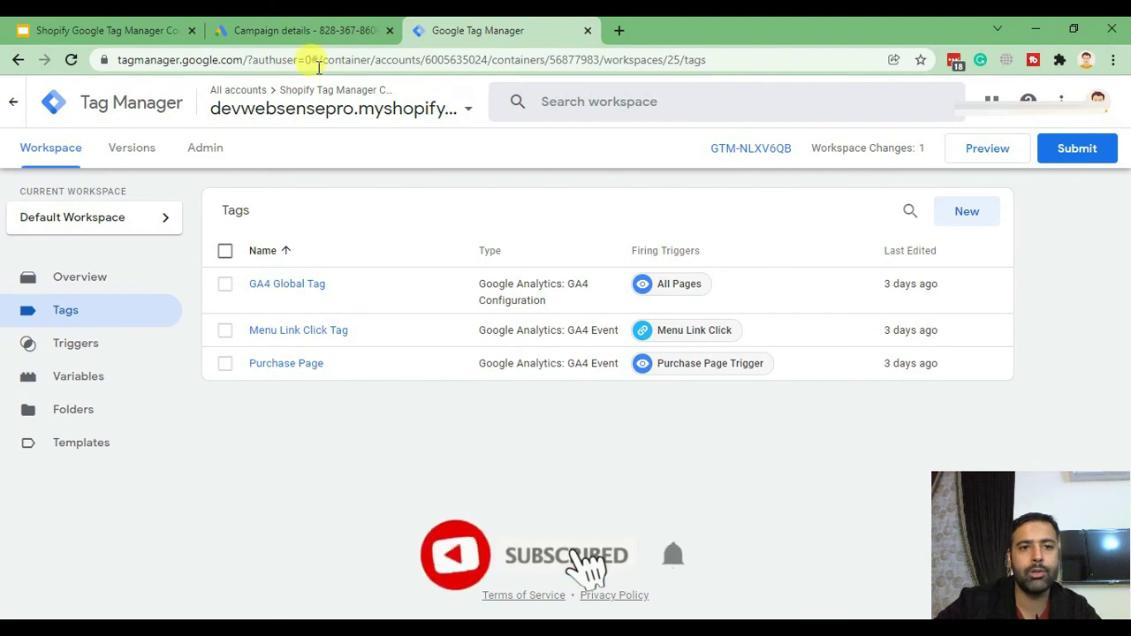
# Step: Return to Google Ads and switch the account to Expert Mode
pyautogui.click(318, 28)
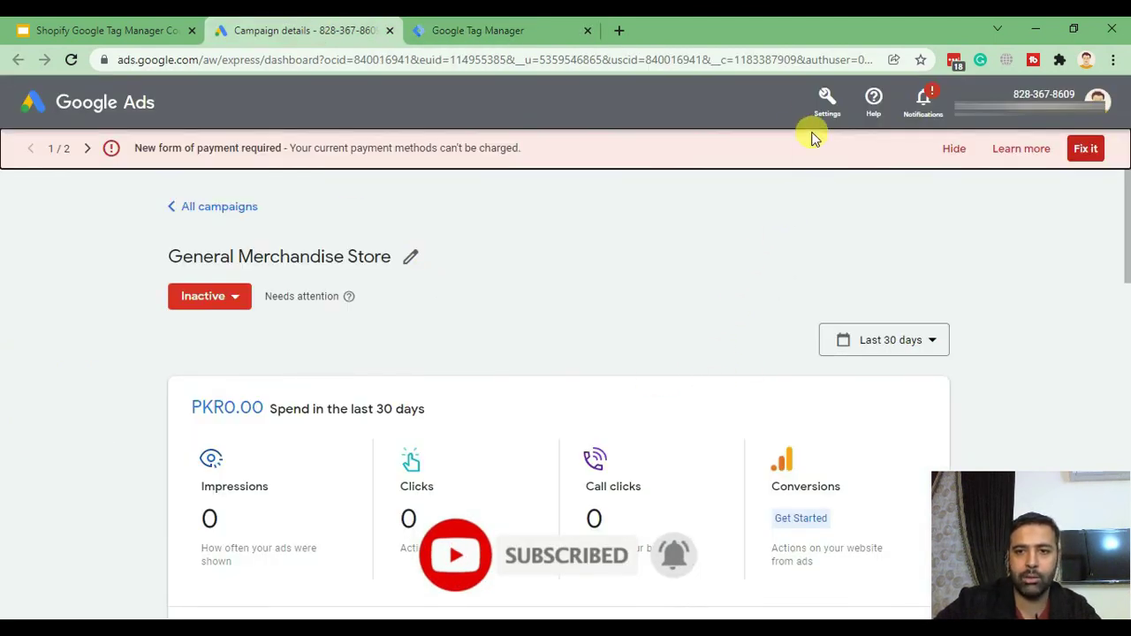
pyautogui.click(822, 104)
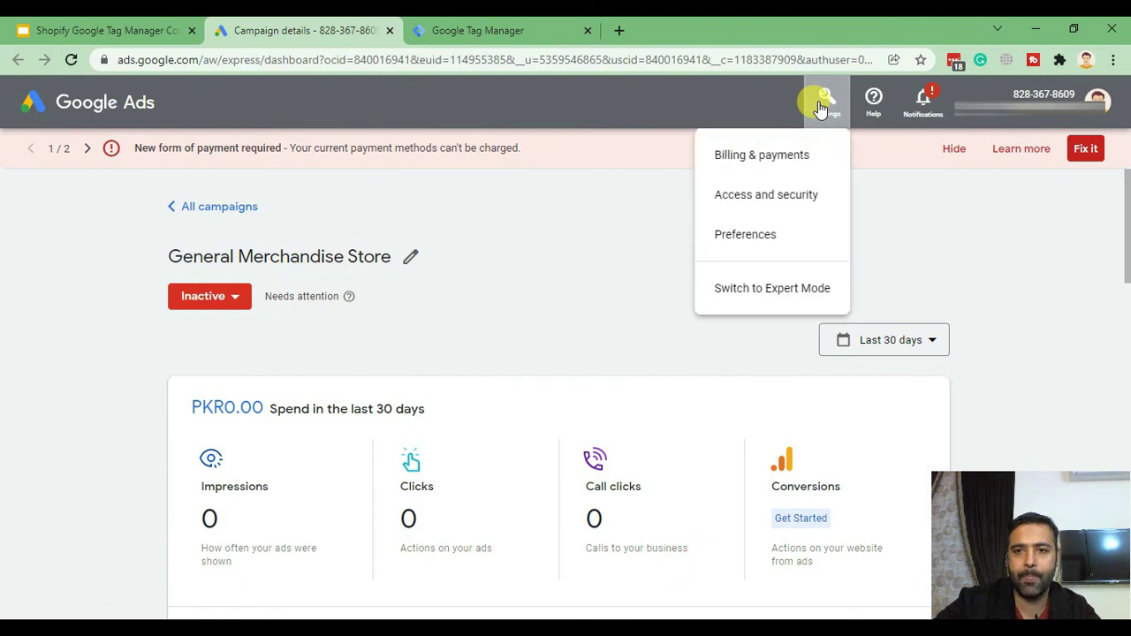
pyautogui.click(798, 288)
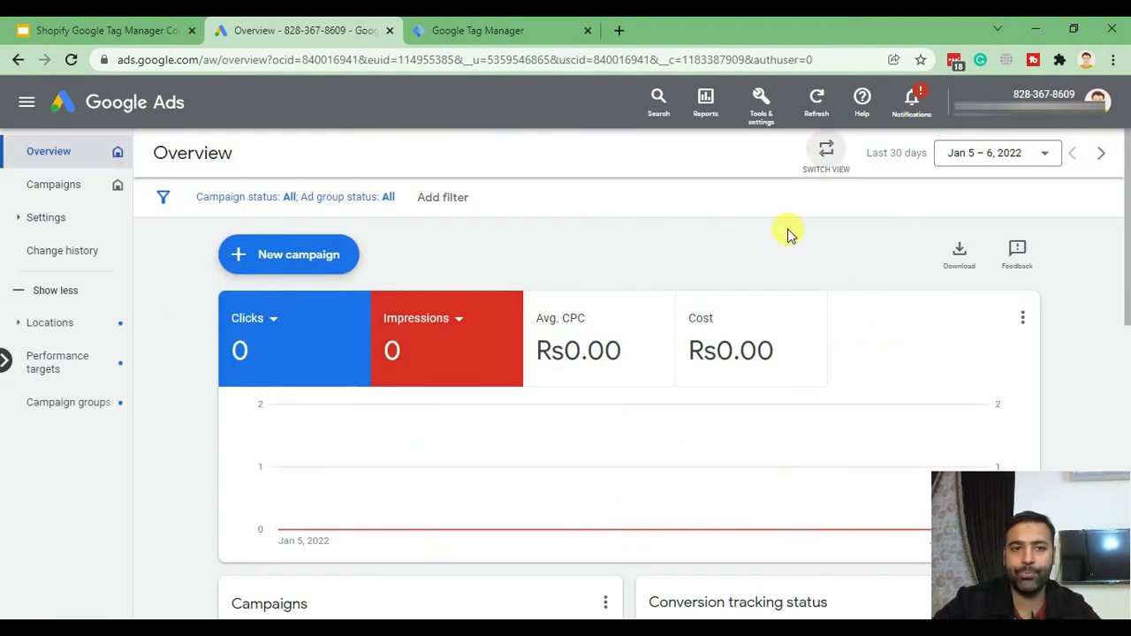
# Step: Open the account's conversion actions and start creating a new conversion action
pyautogui.click(760, 111)
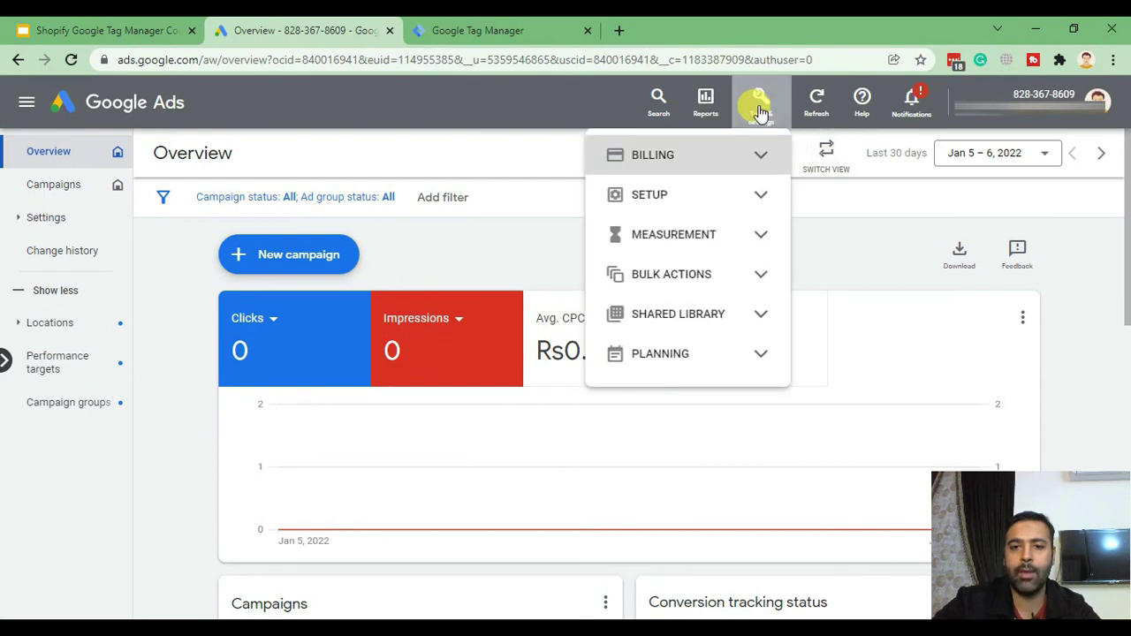
pyautogui.click(761, 239)
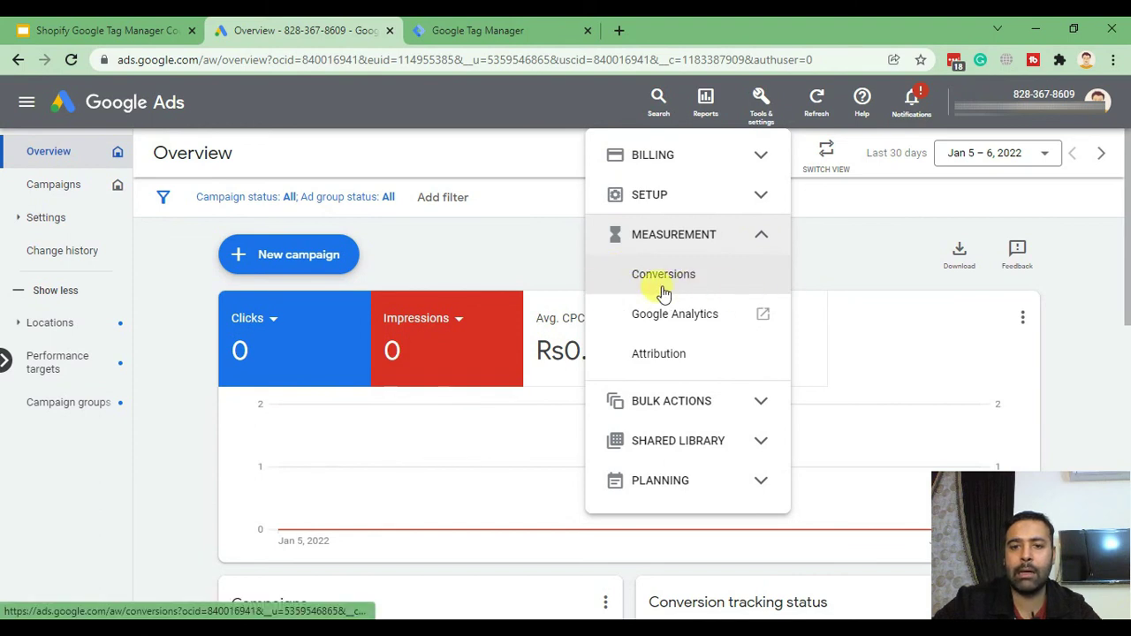
pyautogui.click(700, 282)
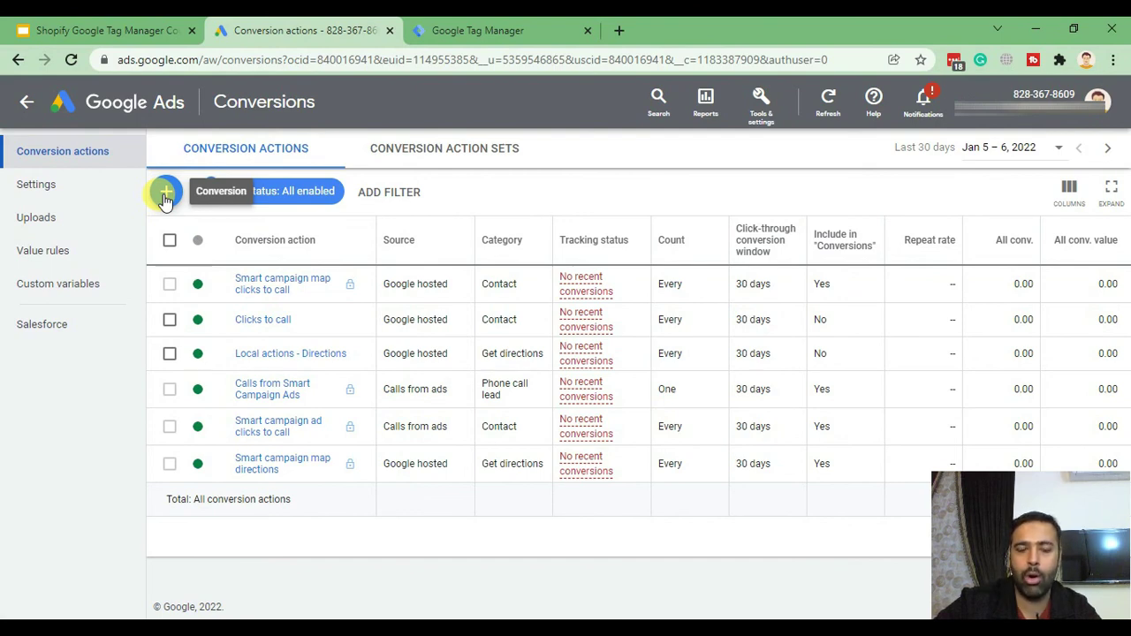
pyautogui.click(165, 195)
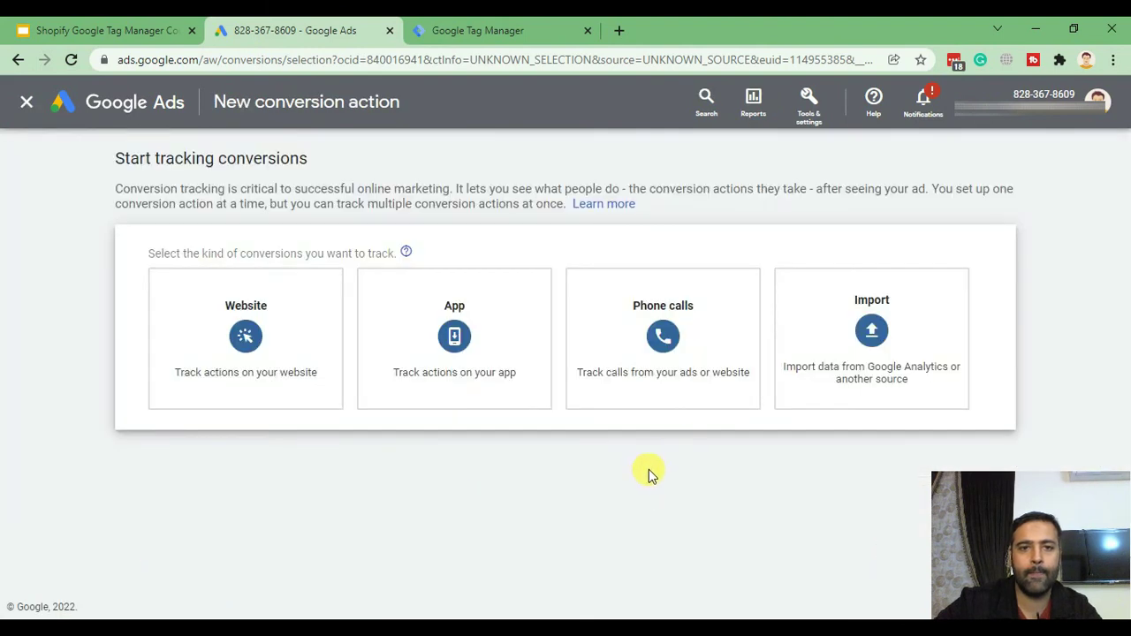
# Step: Open the Shopify store admin at devwebsensepro.myshopify.com/admin in a new browser tab
pyautogui.click(618, 40)
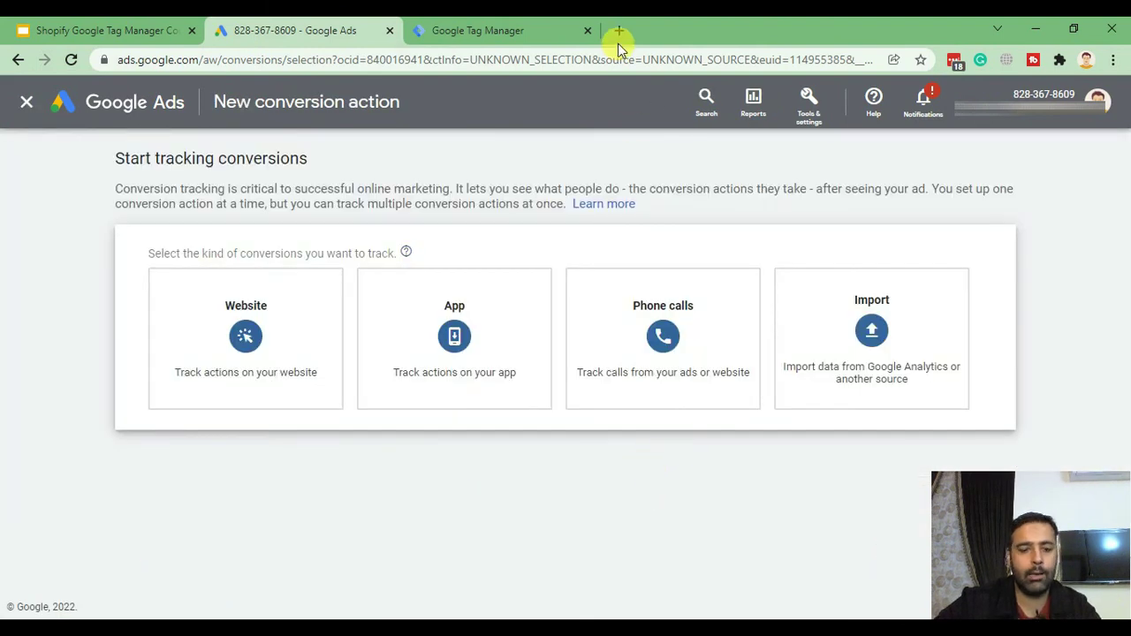
pyautogui.write('devwebsensepro.myshopify.com')
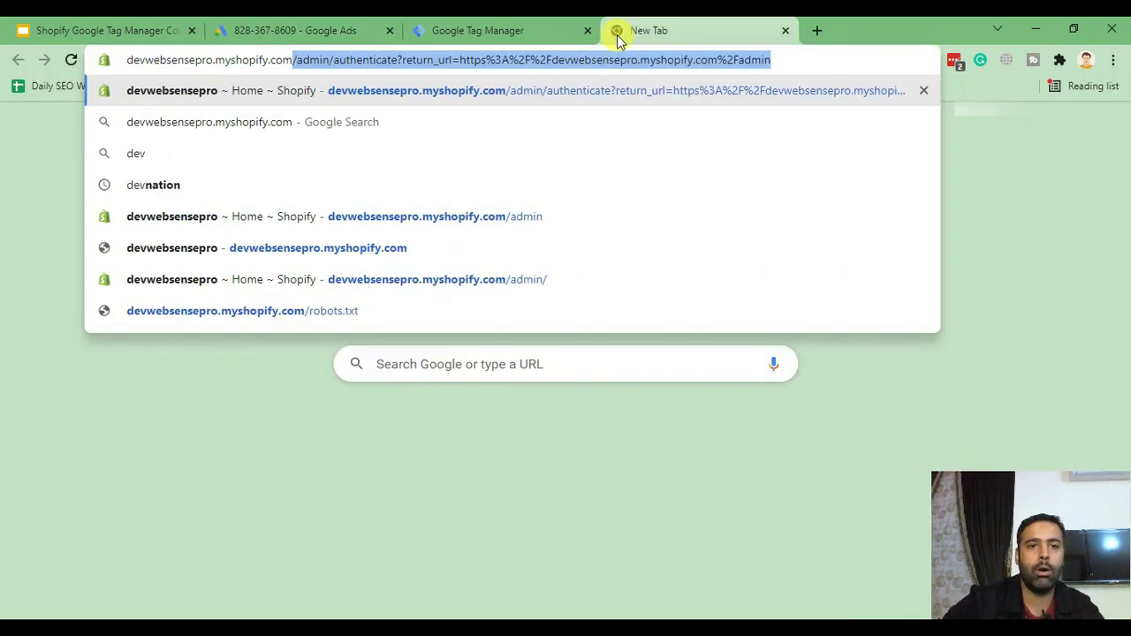
pyautogui.press('Return')
pyautogui.click(311, 62)
pyautogui.click(316, 62)
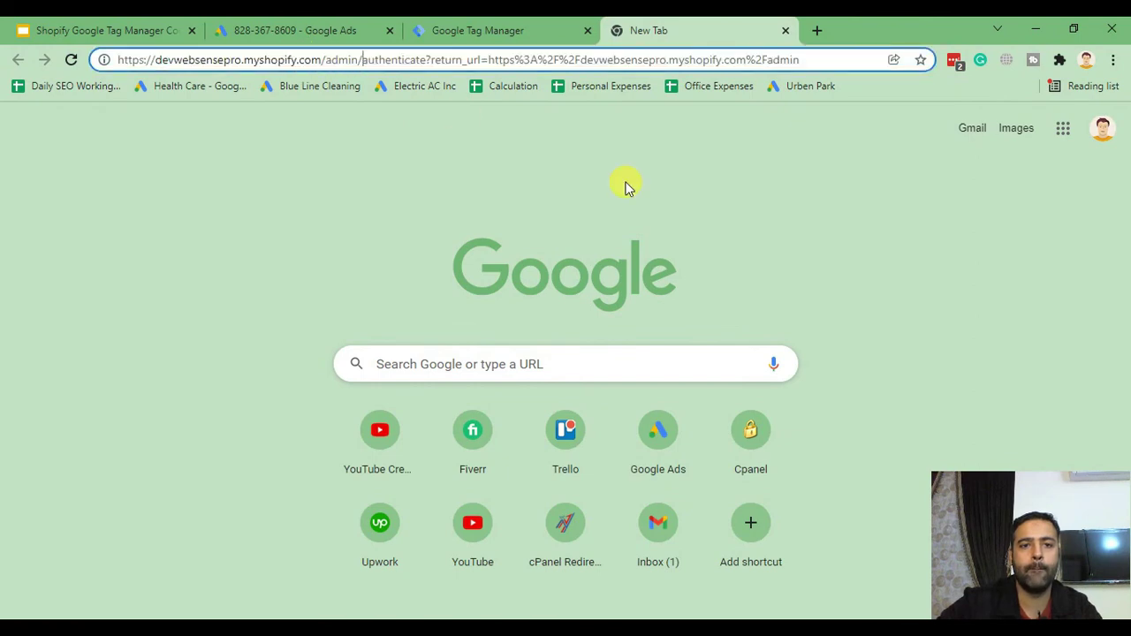
pyautogui.hotkey('shift', 'End')
pyautogui.press('Delete')
pyautogui.press('Return')
# Step: Return to Google Ads and set up a website conversion action with the Purchase category
pyautogui.click(495, 30)
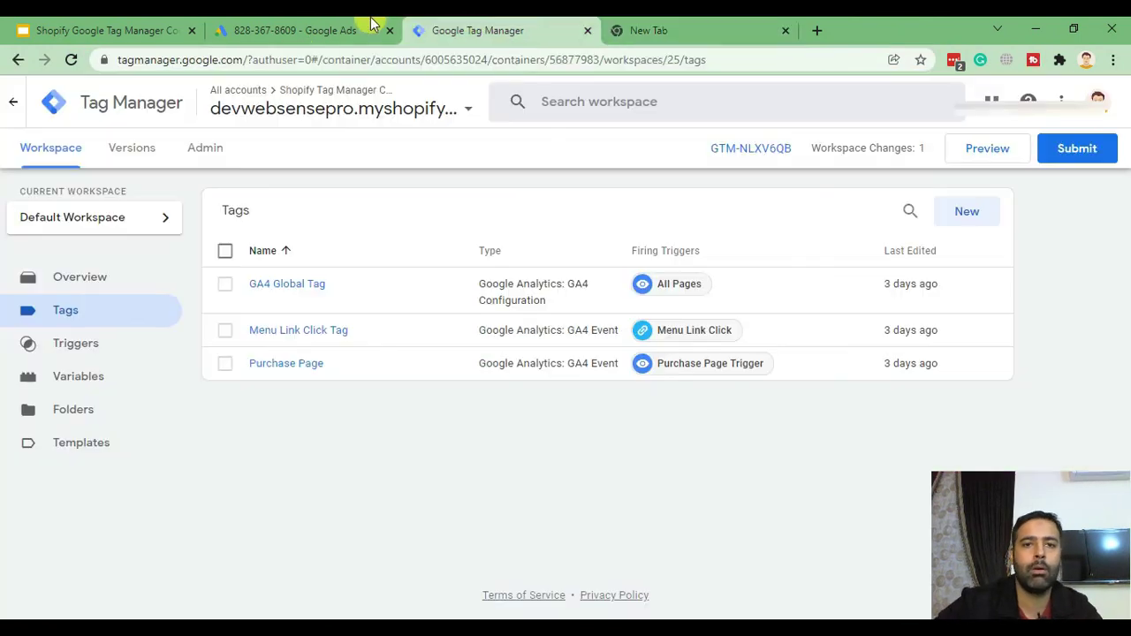
pyautogui.click(262, 26)
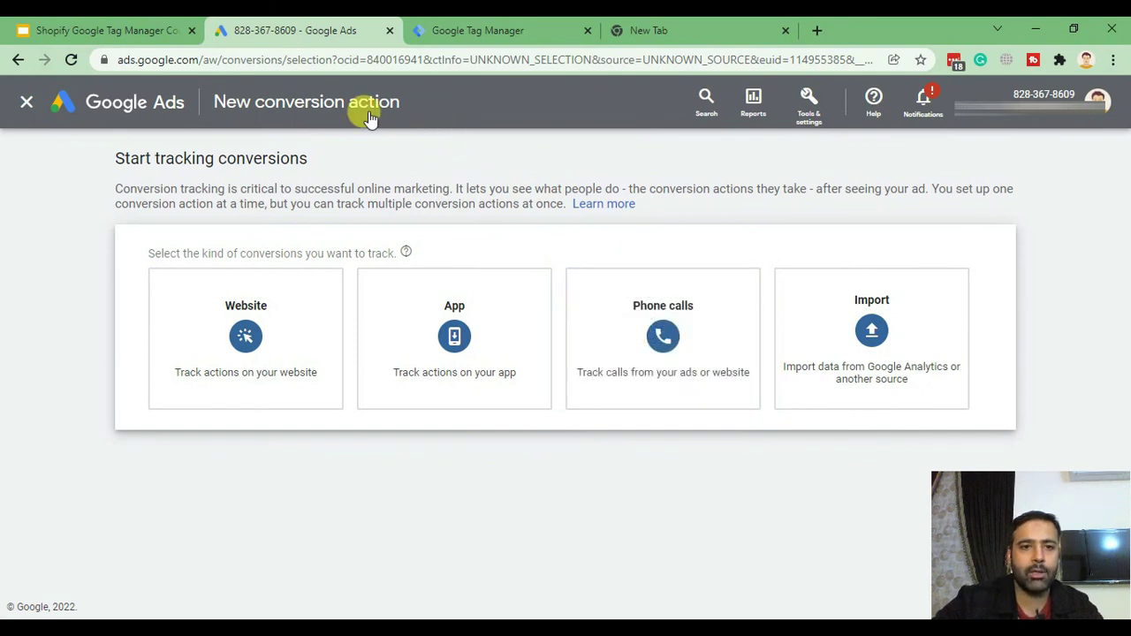
pyautogui.click(237, 355)
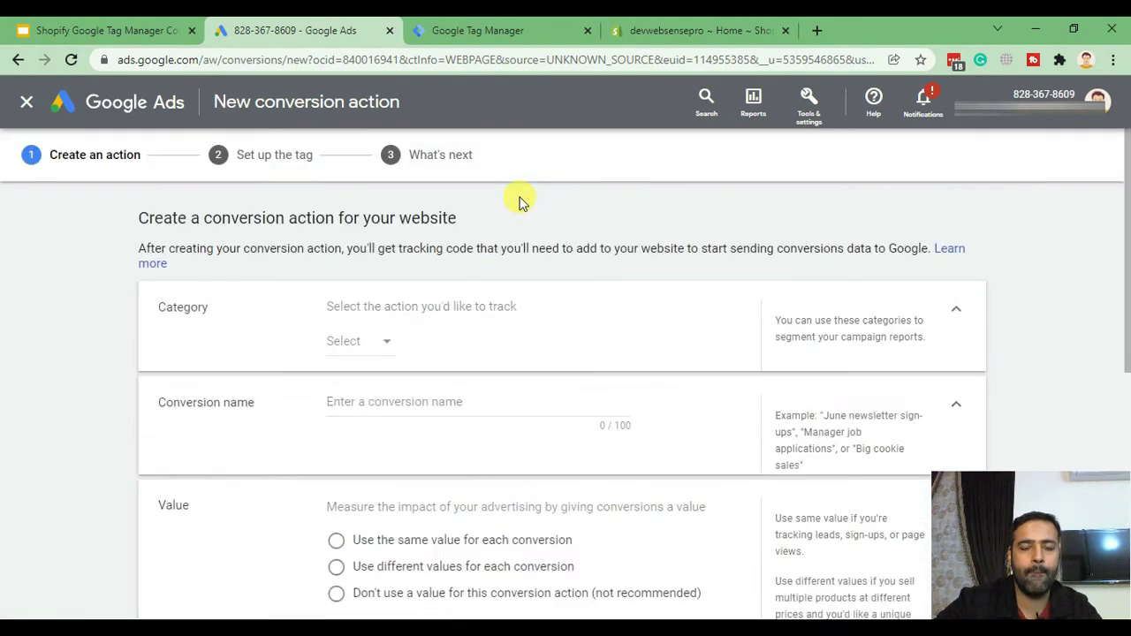
pyautogui.click(382, 348)
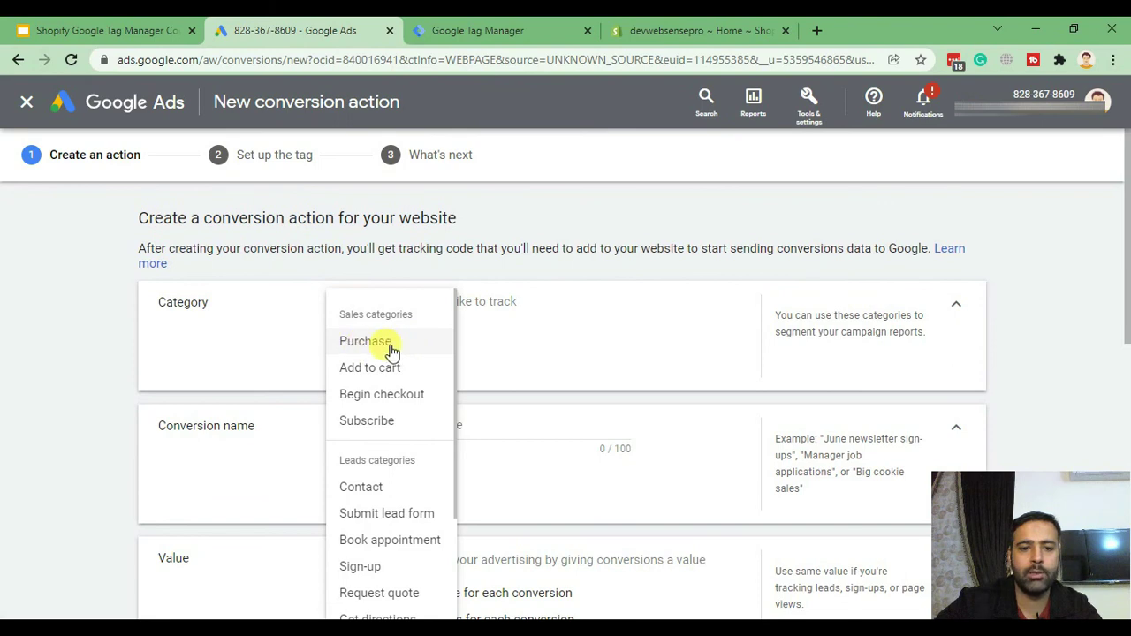
pyautogui.click(392, 348)
pyautogui.click(378, 336)
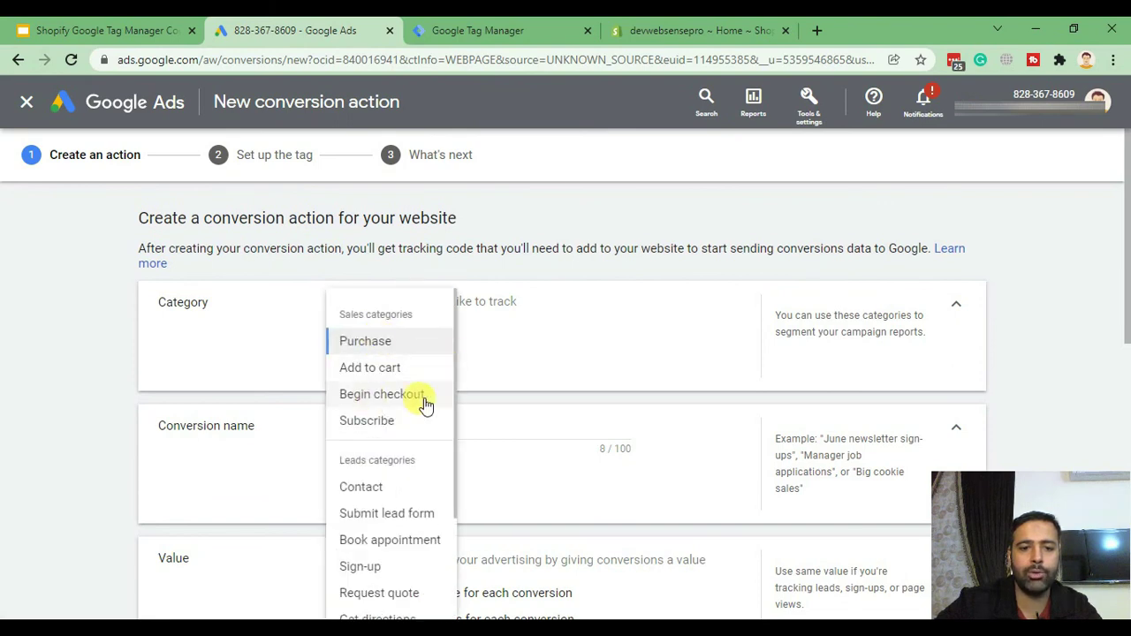
pyautogui.click(404, 351)
# Step: Choose not to use a value for the Purchase conversion action
pyautogui.scroll(-2, 611, 196)
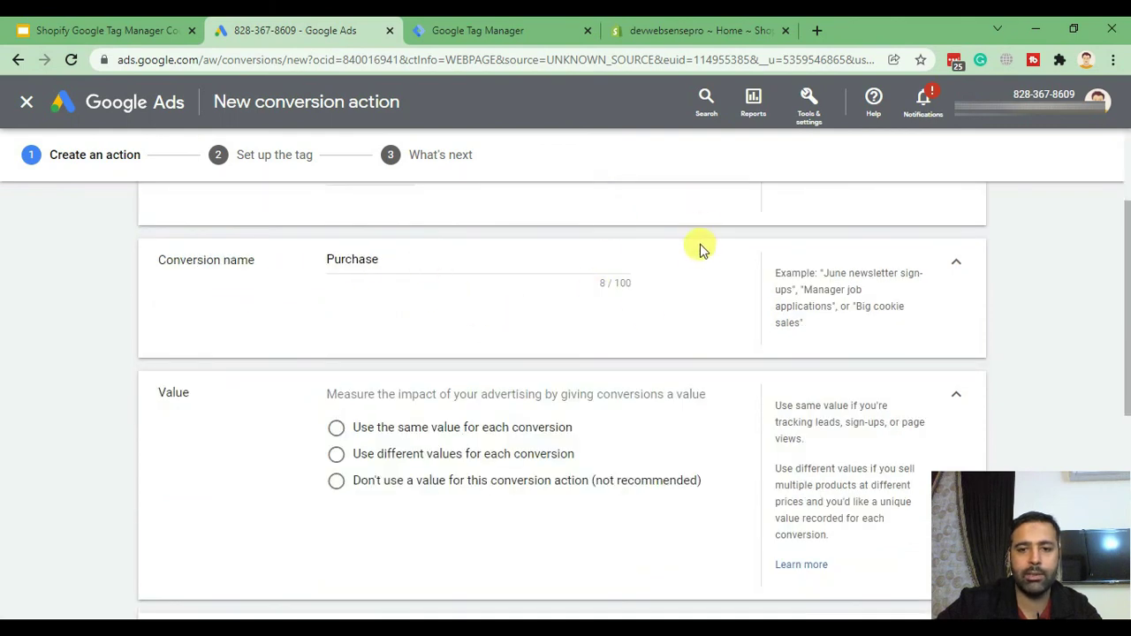
pyautogui.scroll(-2, 699, 254)
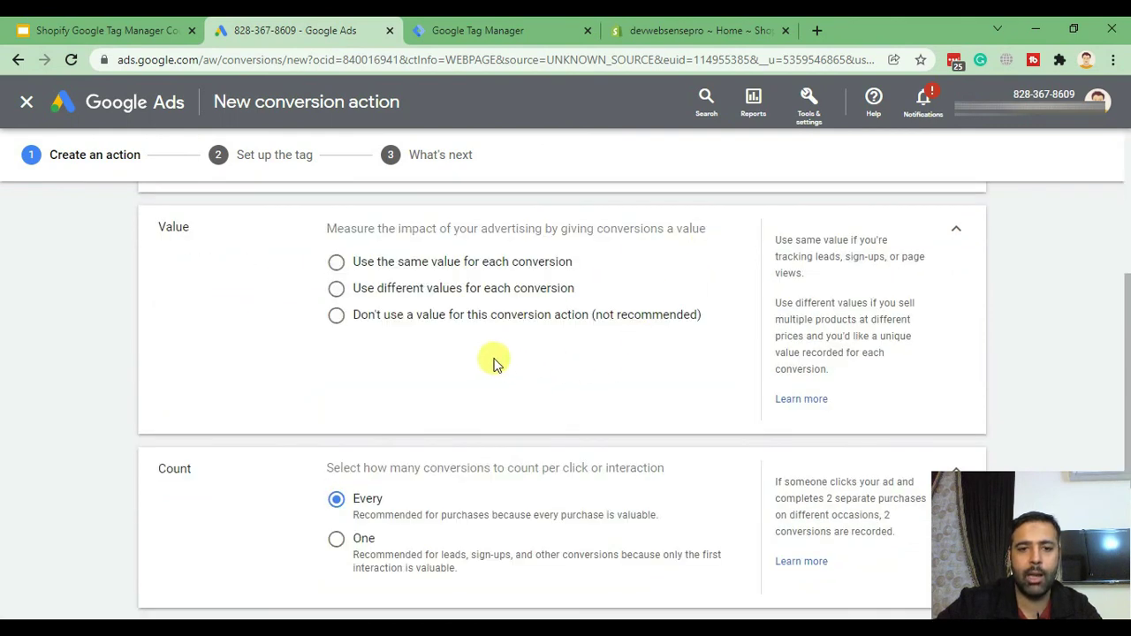
pyautogui.click(536, 325)
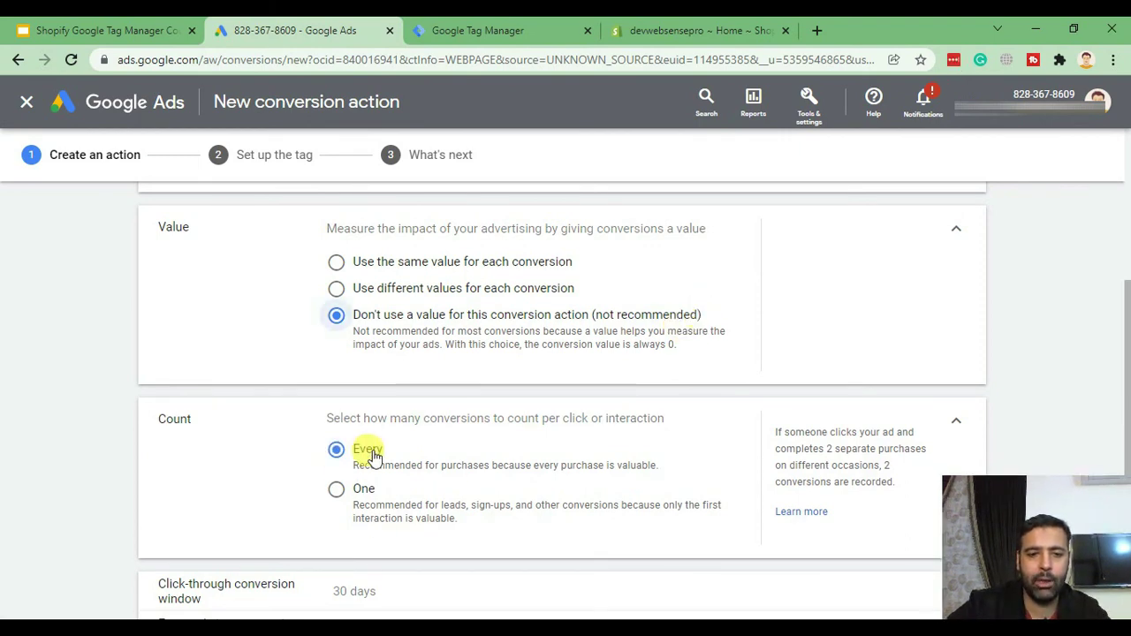
# Step: Set the conversion's attribution model to Position-based and create the conversion action
pyautogui.scroll(-3, 663, 285)
pyautogui.scroll(2, 462, 292)
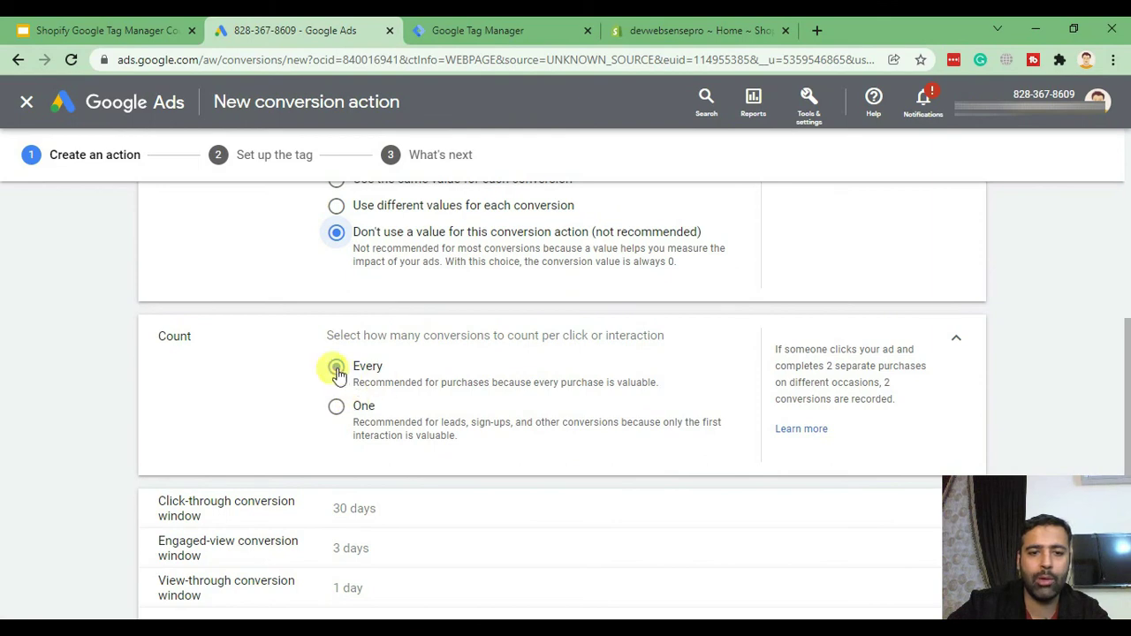
pyautogui.scroll(-2, 638, 296)
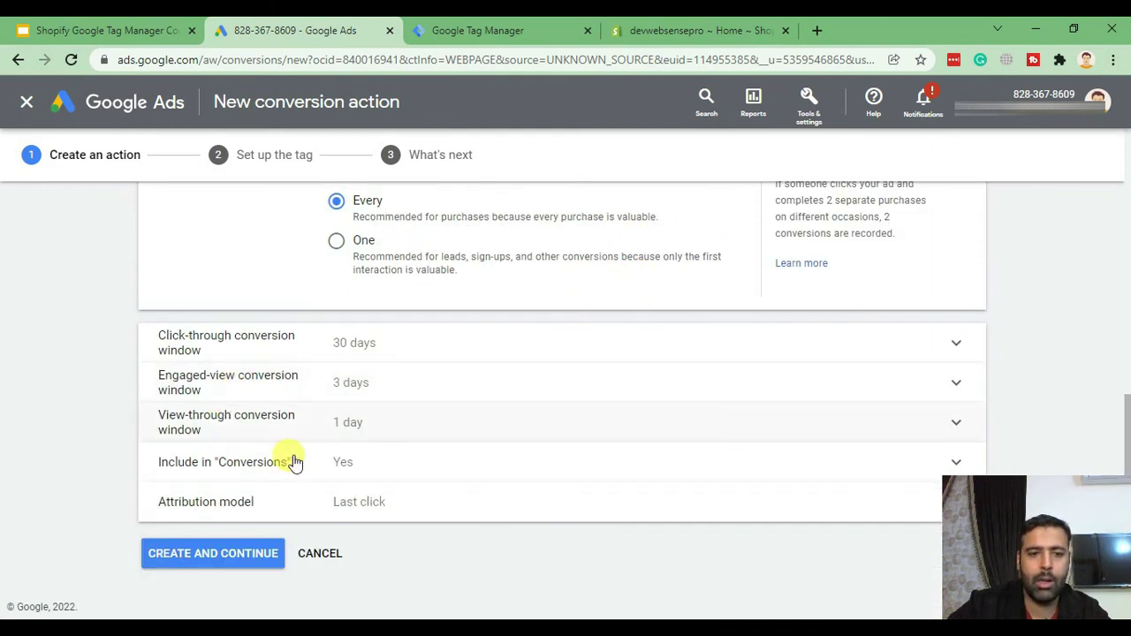
pyautogui.click(467, 506)
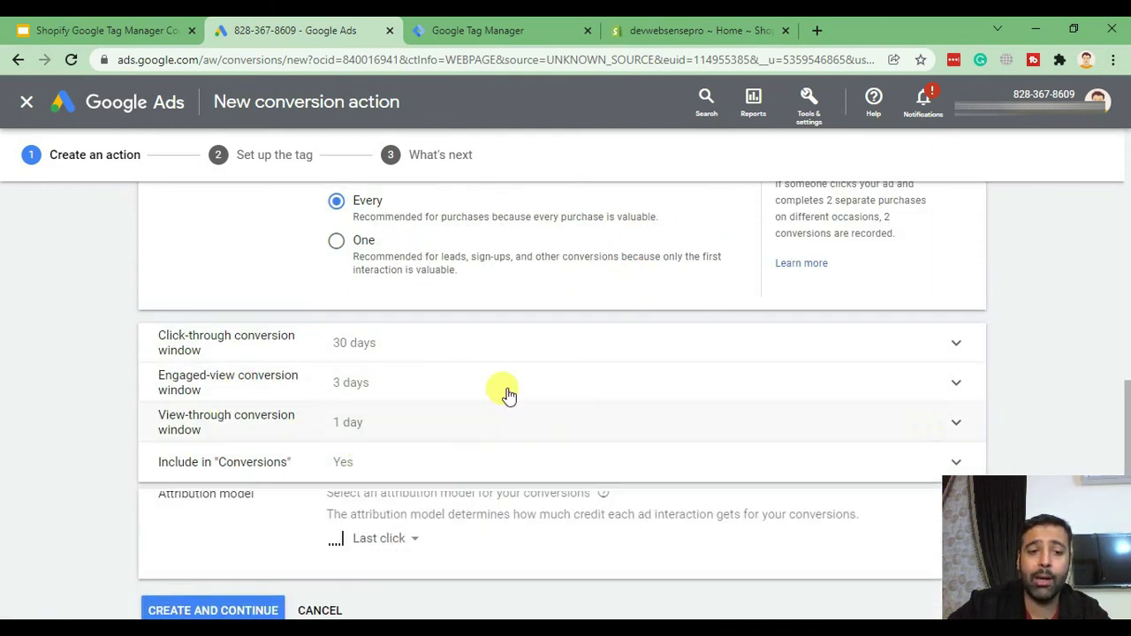
pyautogui.click(389, 483)
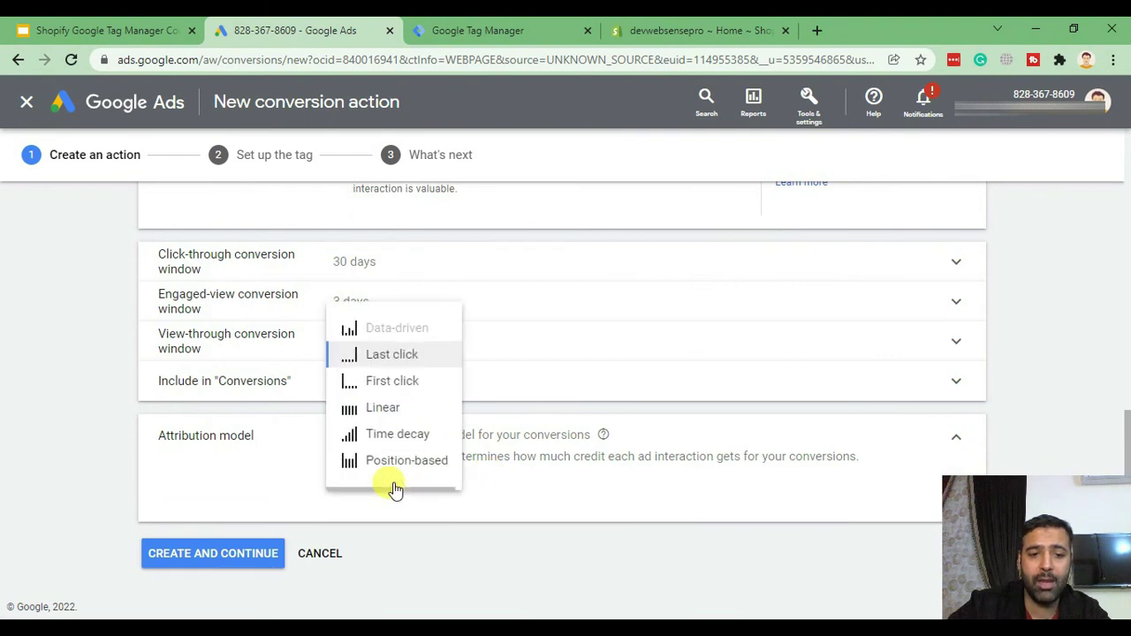
pyautogui.click(408, 460)
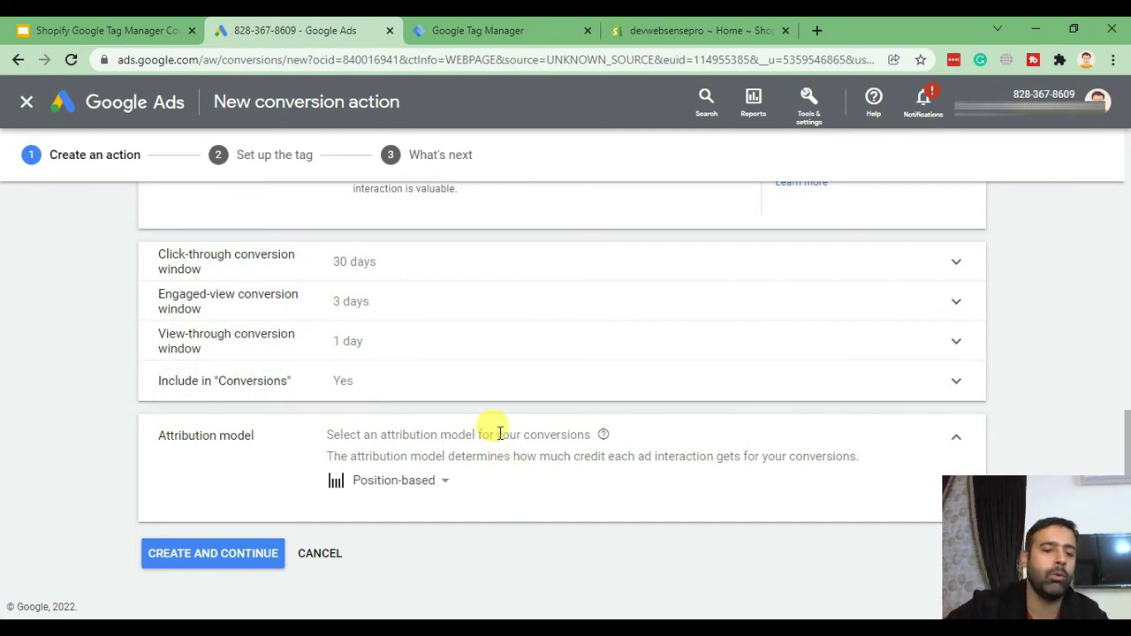
pyautogui.click(256, 558)
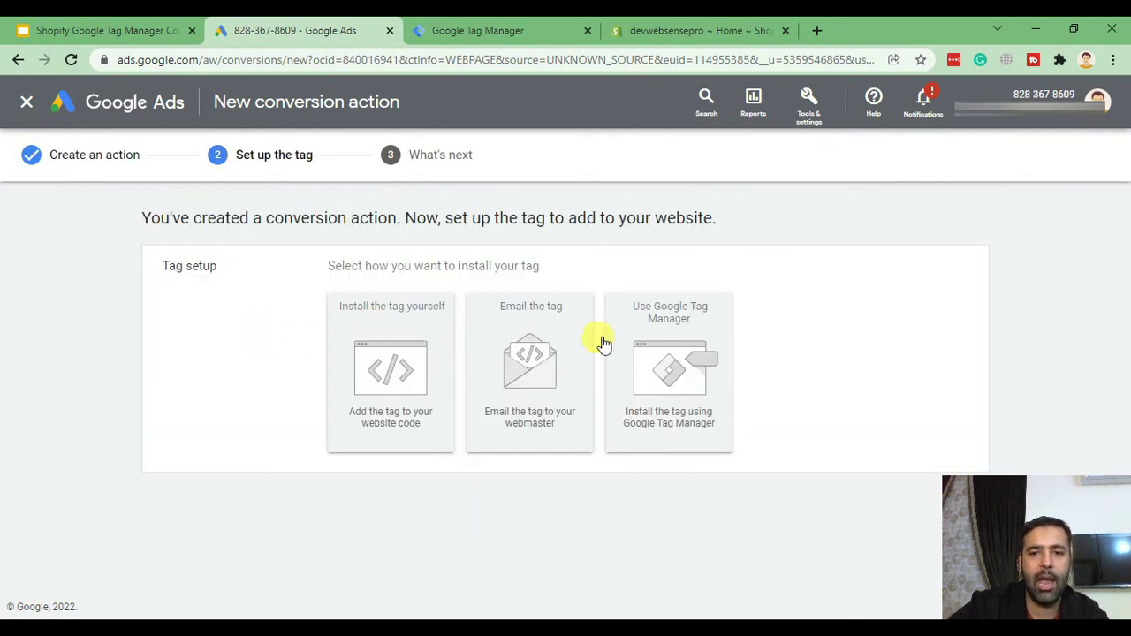
# Step: Choose Google Tag Manager as the tag installation method and select the conversion label text in the instructions
pyautogui.click(672, 372)
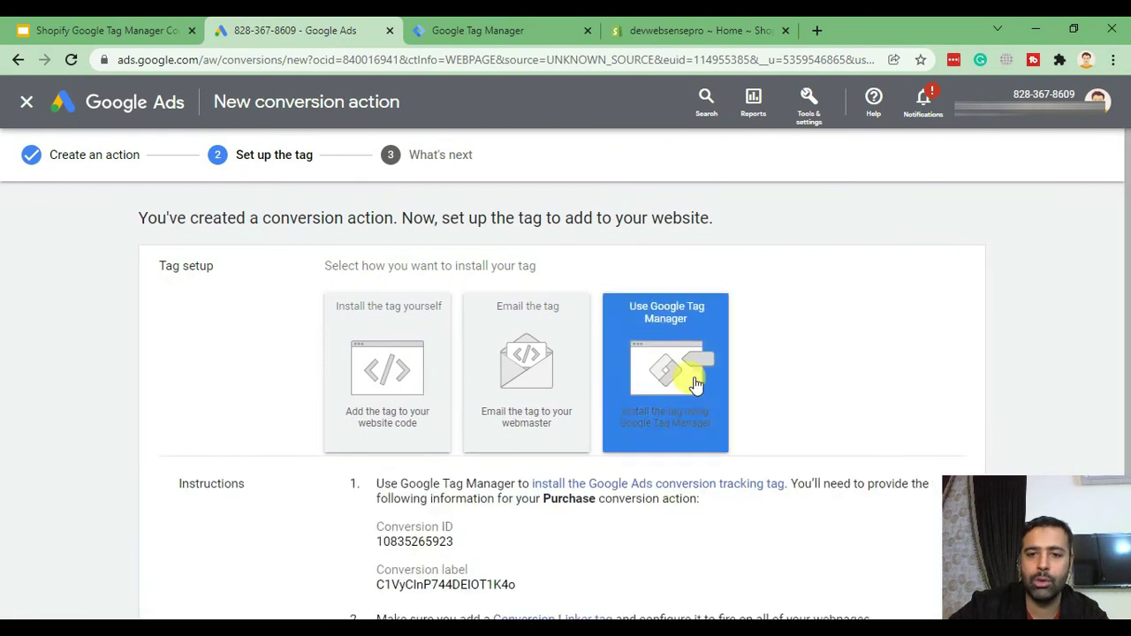
pyautogui.scroll(-1, 795, 283)
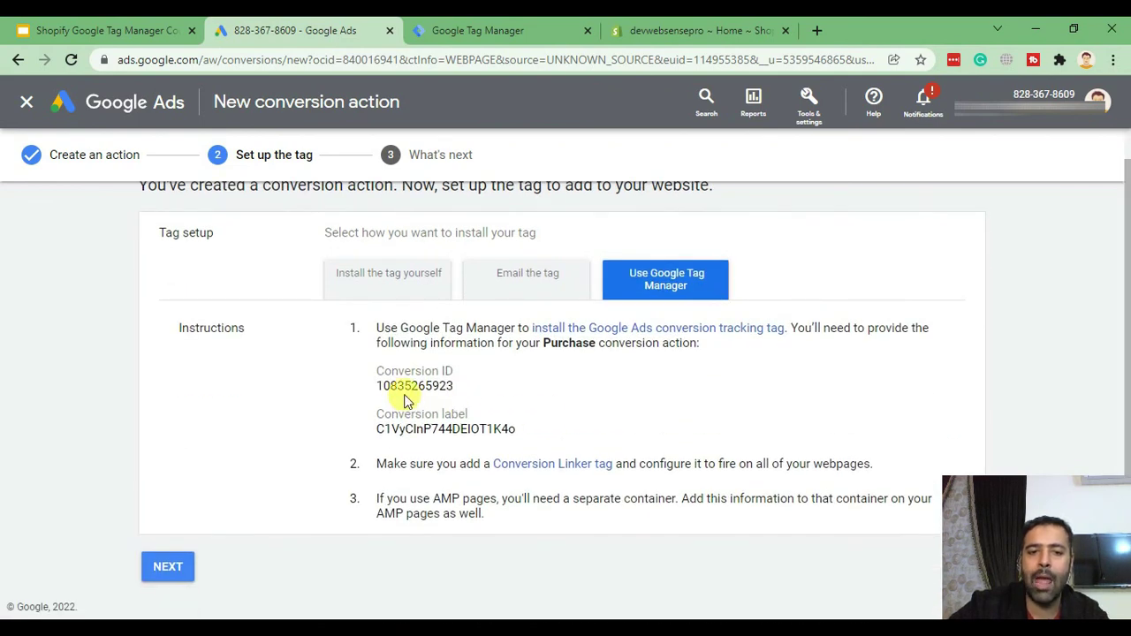
pyautogui.moveTo(379, 373); pyautogui.dragTo(550, 433)
pyautogui.click(378, 431)
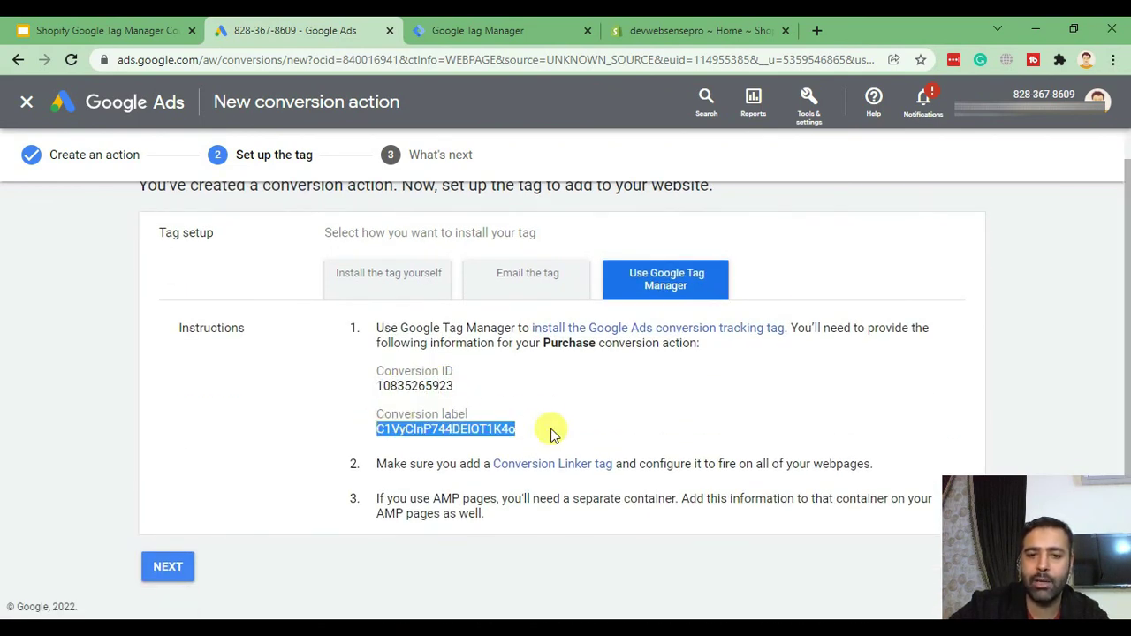
# Step: Switch to Google Tag Manager and create a new tag named "Adwords Conversion Tag"
pyautogui.click(477, 31)
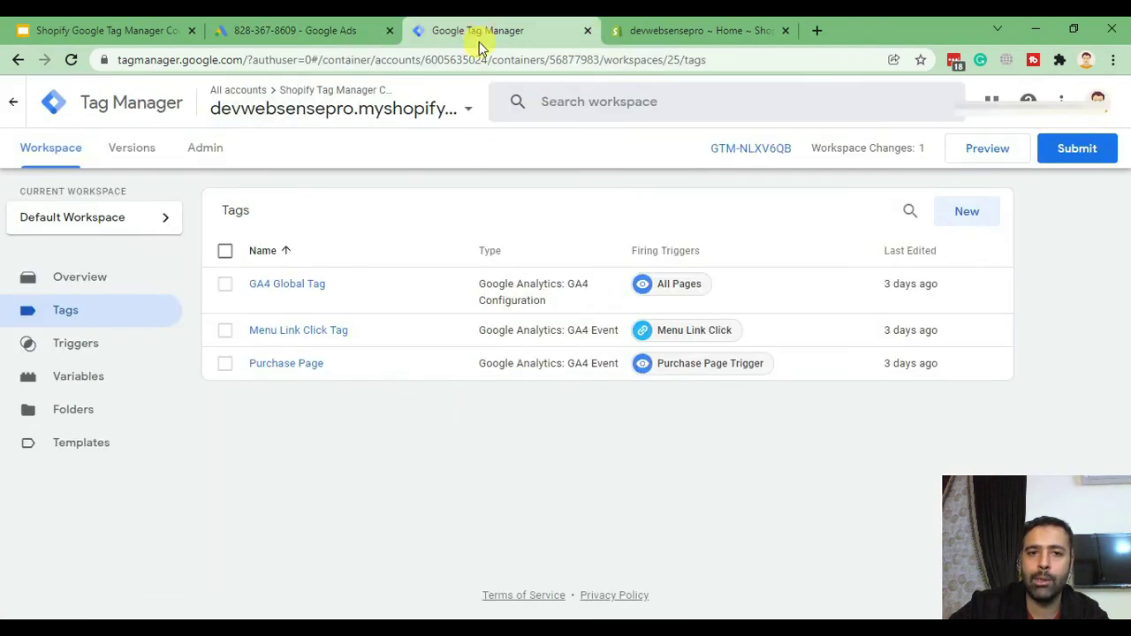
pyautogui.click(972, 221)
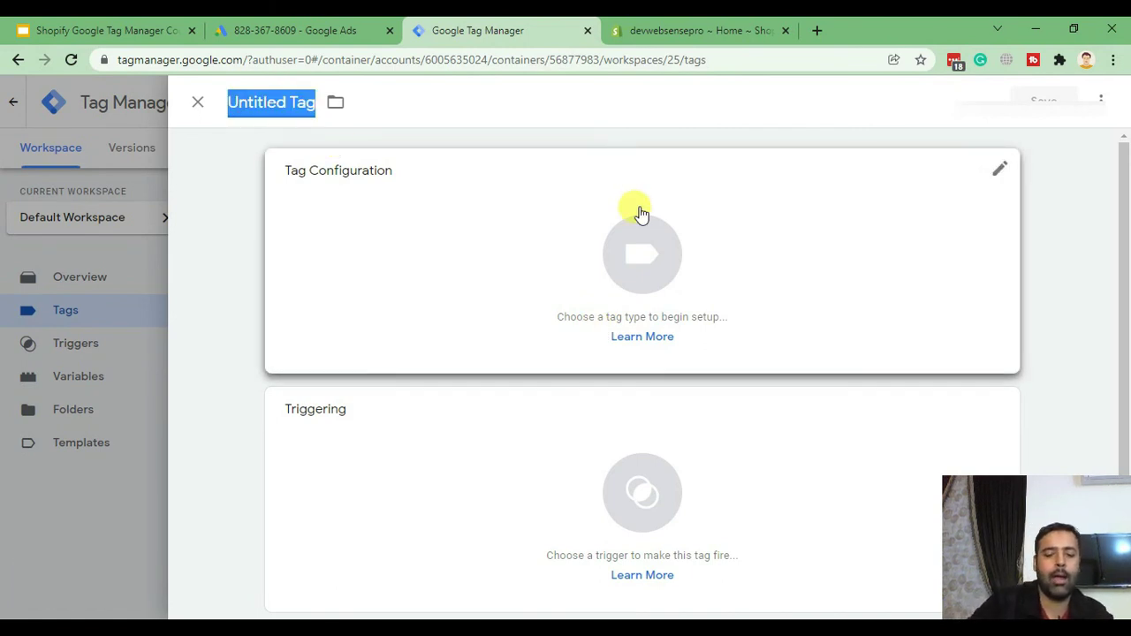
pyautogui.write('A')
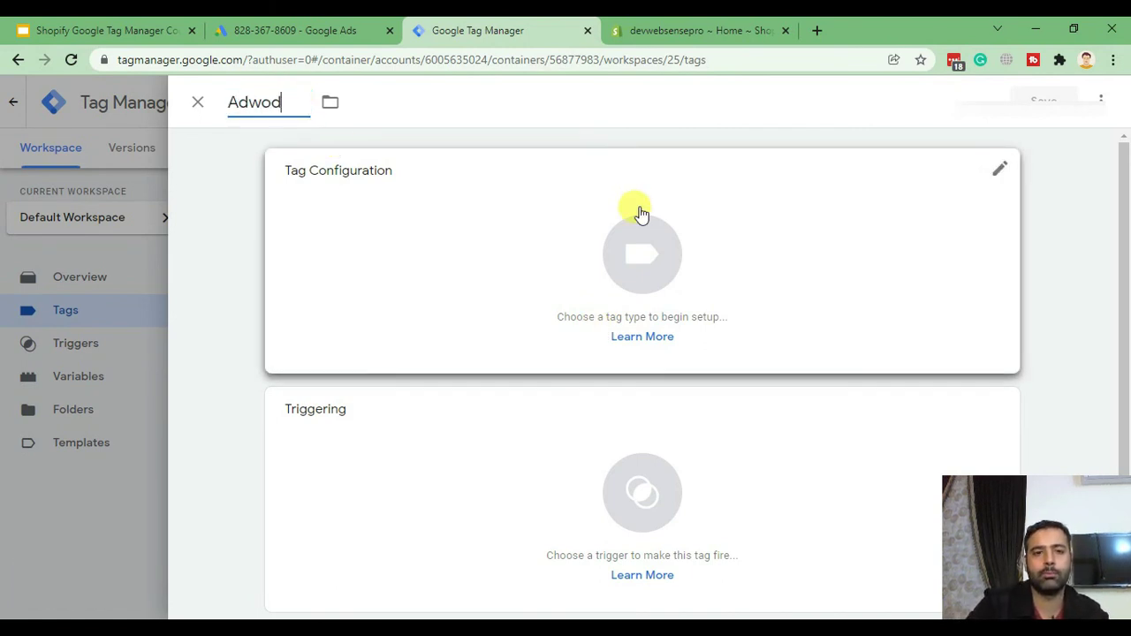
pyautogui.write('dwords Convers')
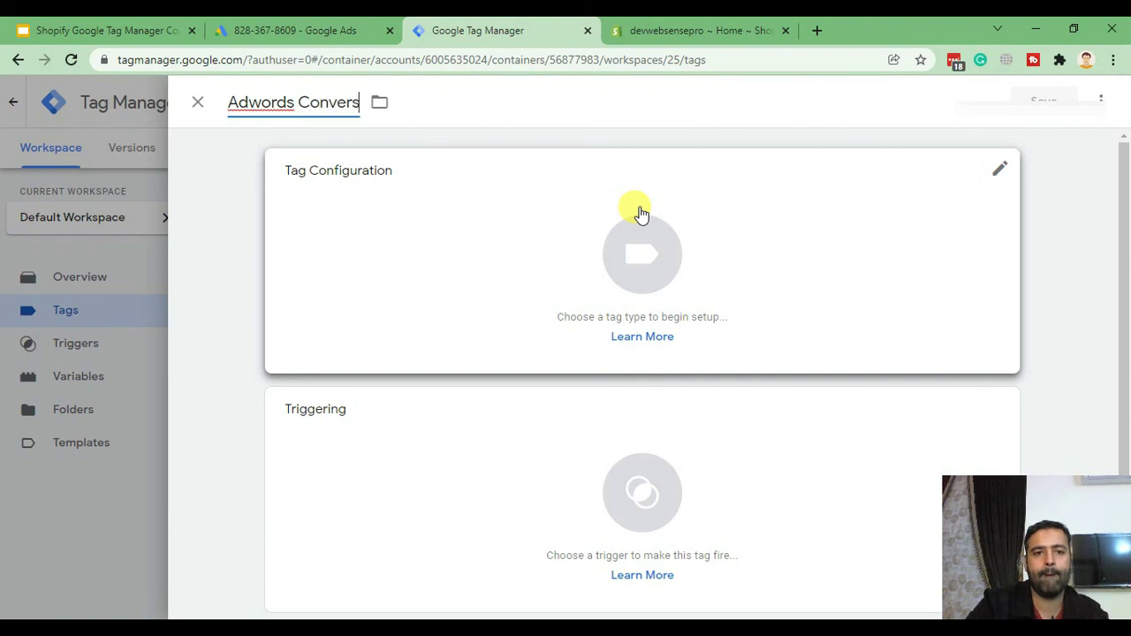
pyautogui.write('ion Tag')
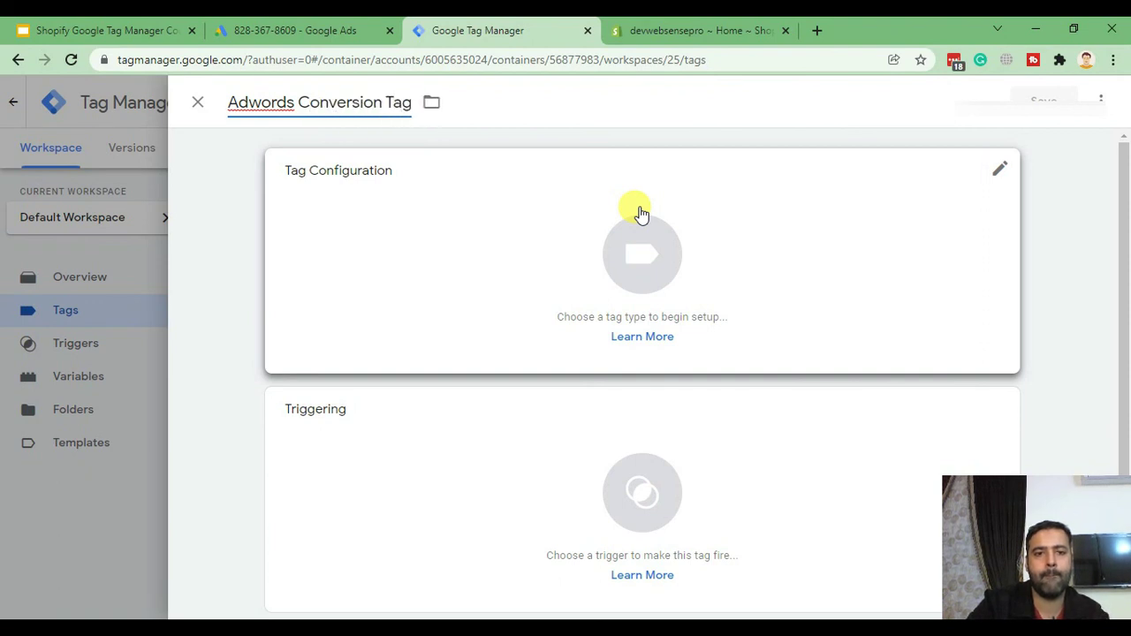
# Step: Set the tag type of Adwords Conversion Tag to Google Ads Conversion Tracking
pyautogui.click(682, 267)
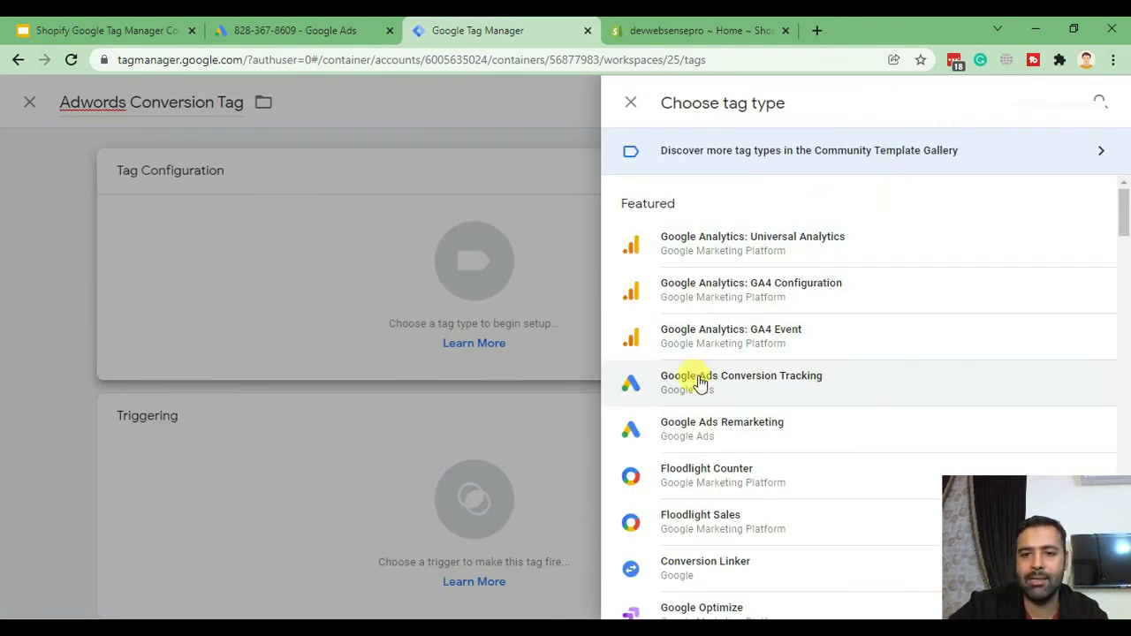
pyautogui.click(841, 392)
pyautogui.scroll(-2, 639, 255)
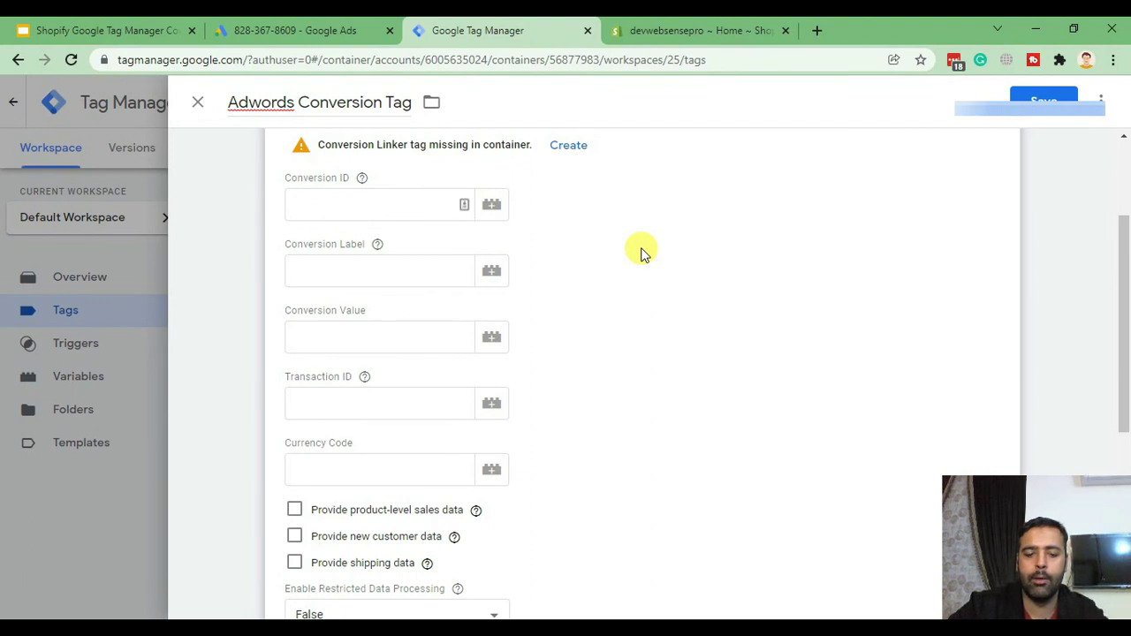
pyautogui.scroll(2, 631, 268)
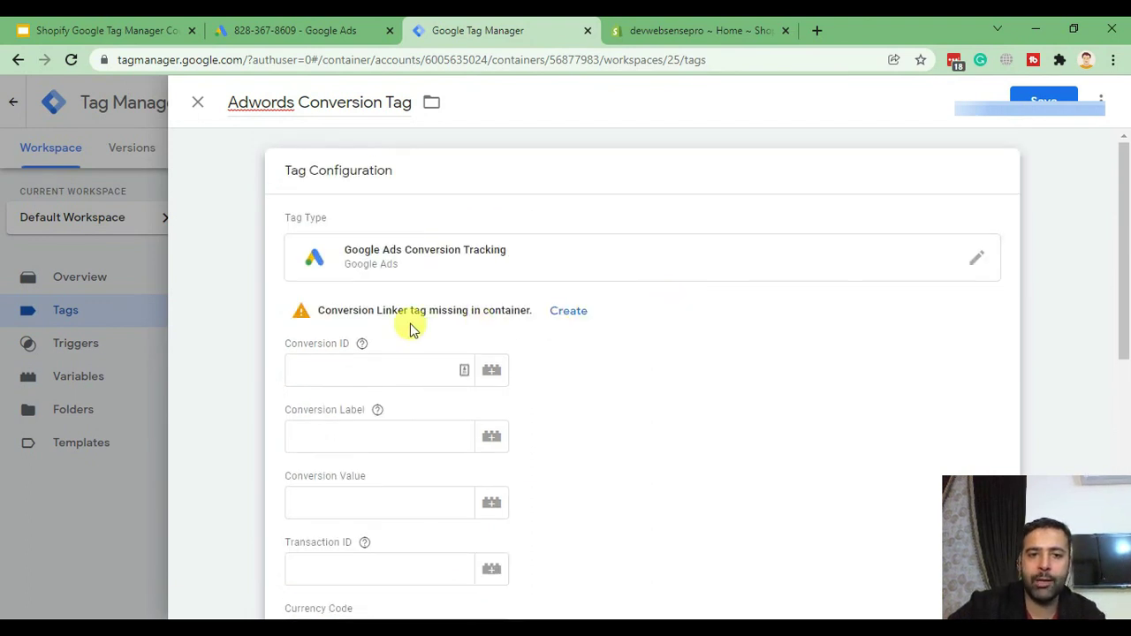
pyautogui.moveTo(319, 310); pyautogui.dragTo(534, 320)
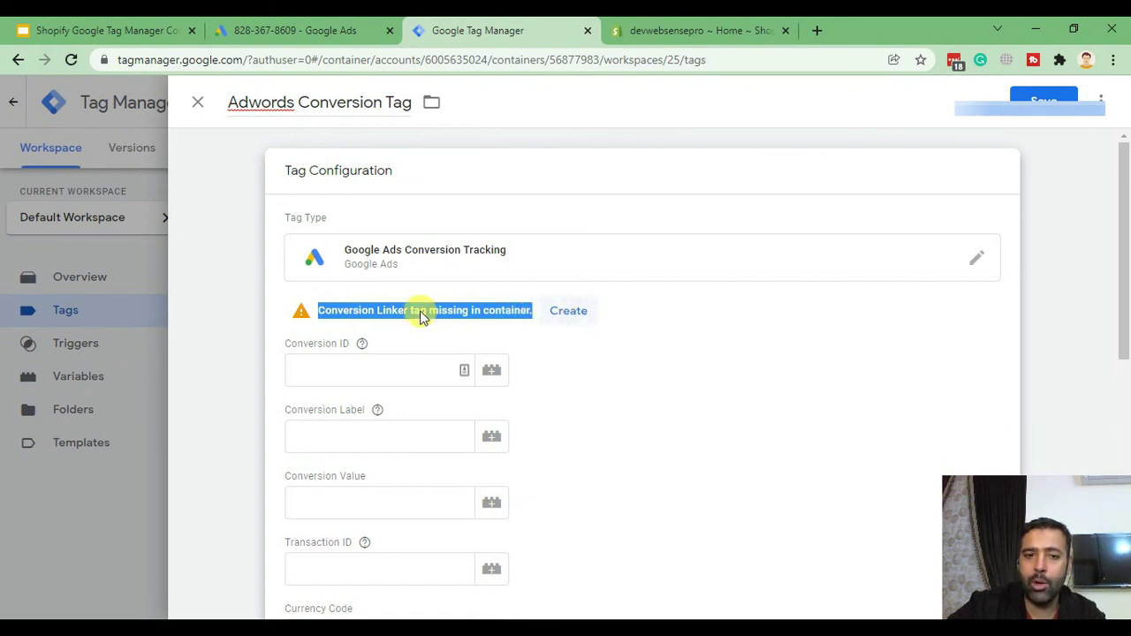
pyautogui.click(533, 348)
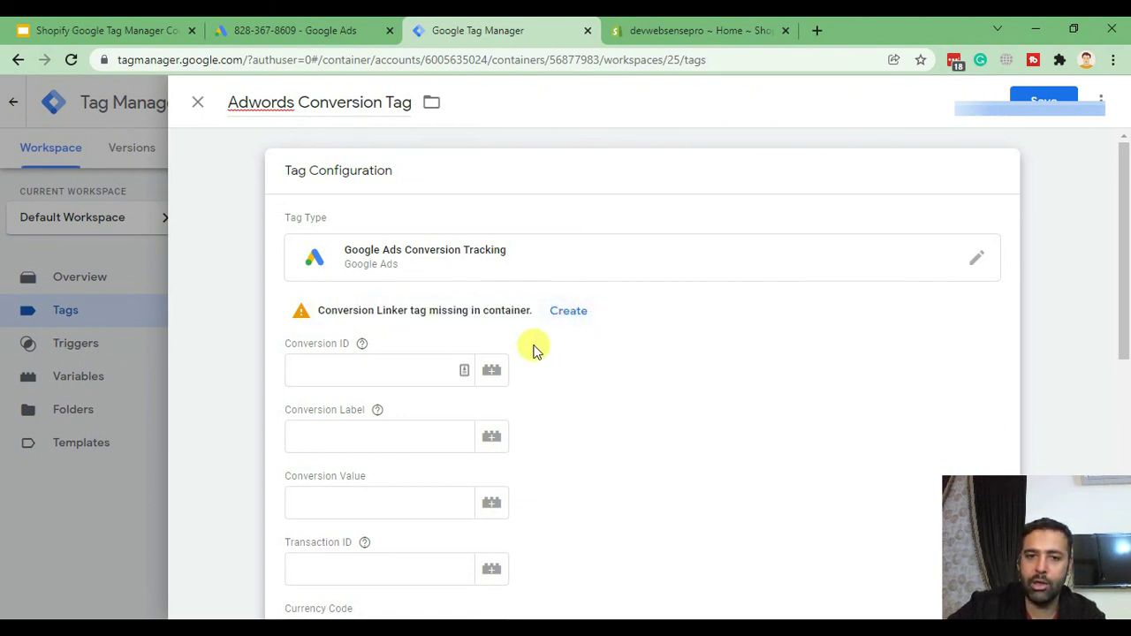
pyautogui.moveTo(308, 318); pyautogui.dragTo(511, 315)
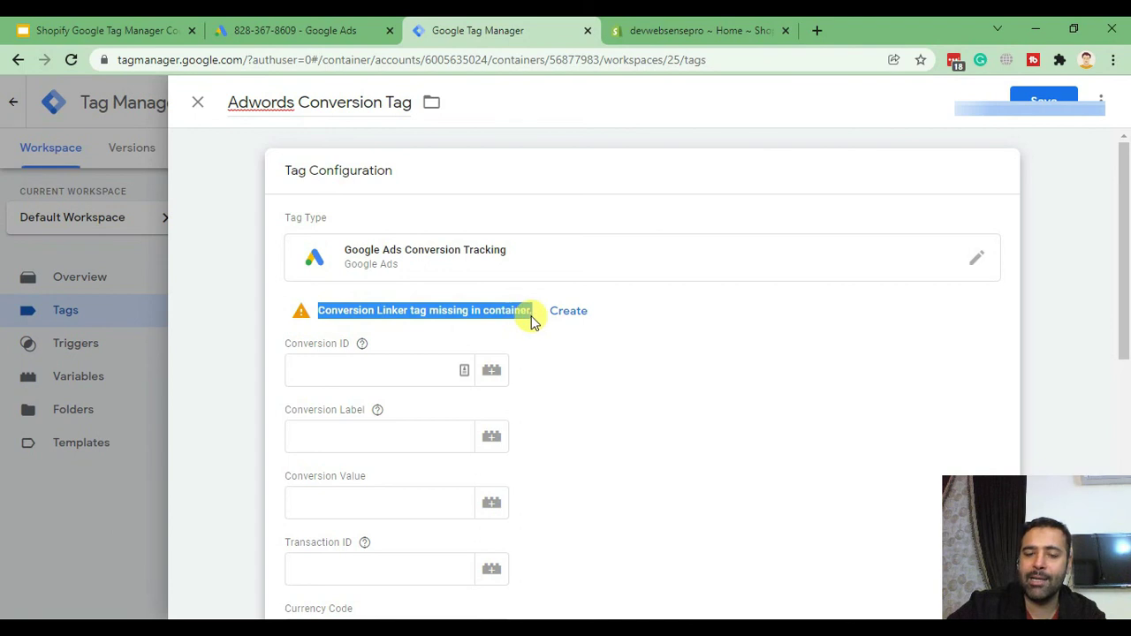
pyautogui.click(425, 316)
pyautogui.moveTo(299, 314); pyautogui.dragTo(528, 315)
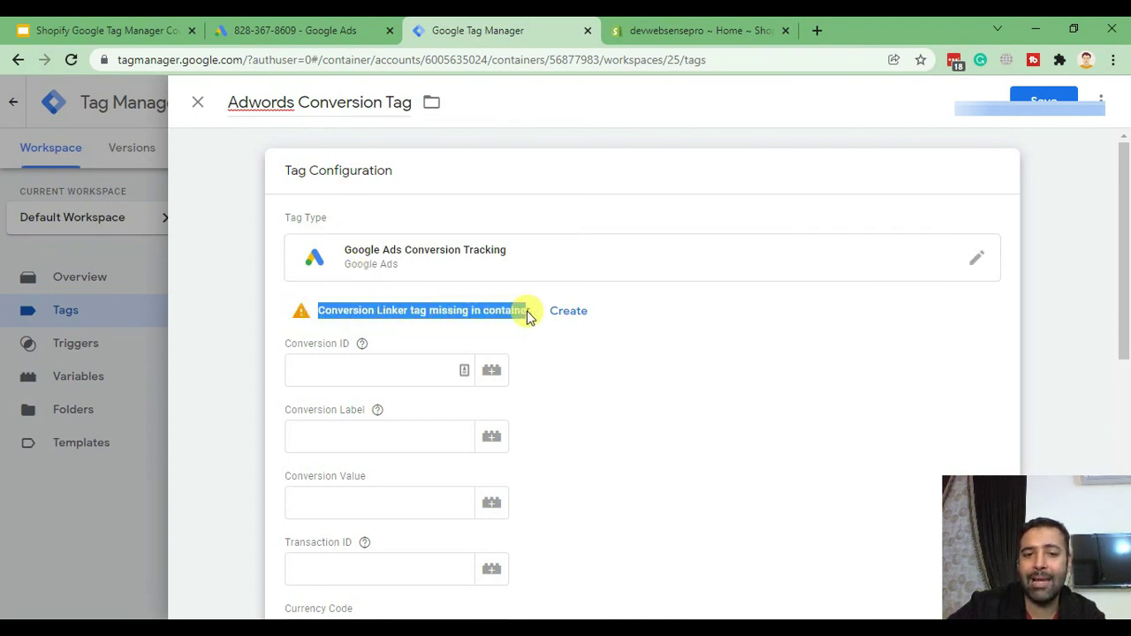
pyautogui.click(477, 316)
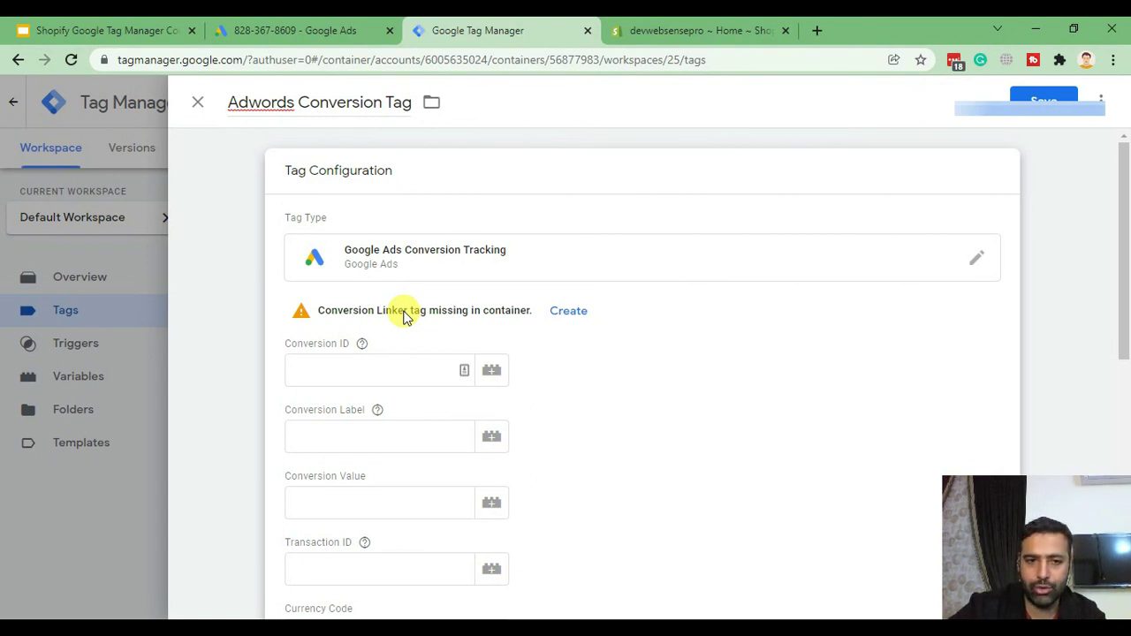
# Step: Create the missing Conversion Linker tag, name it "Conversion Linker" and save it with its All Pages trigger
pyautogui.click(570, 316)
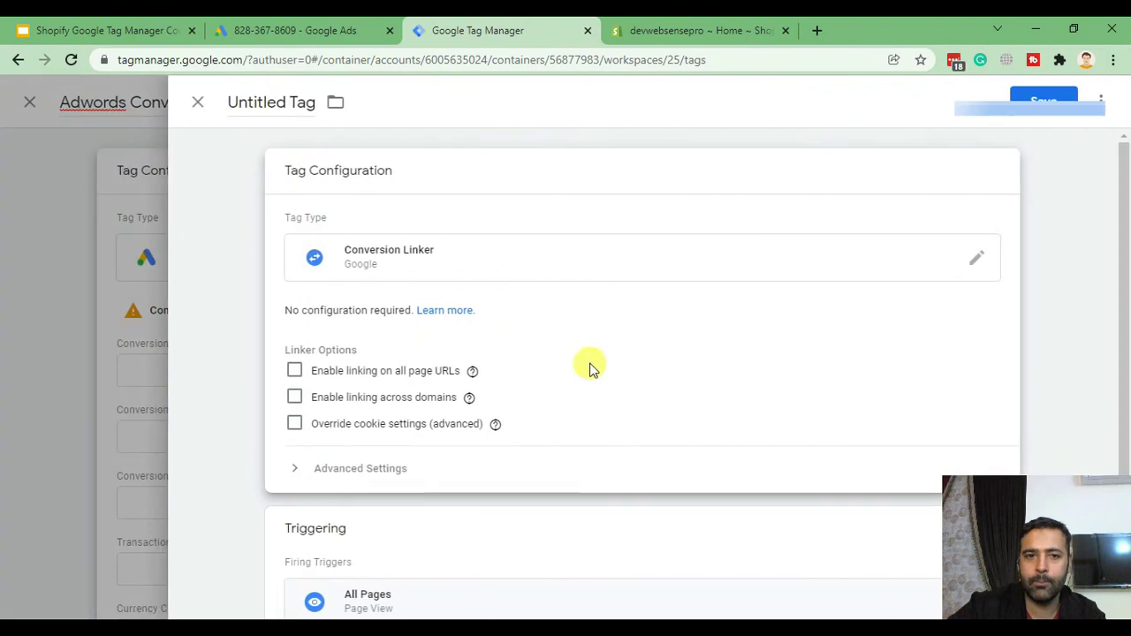
pyautogui.click(265, 102)
pyautogui.write('a')
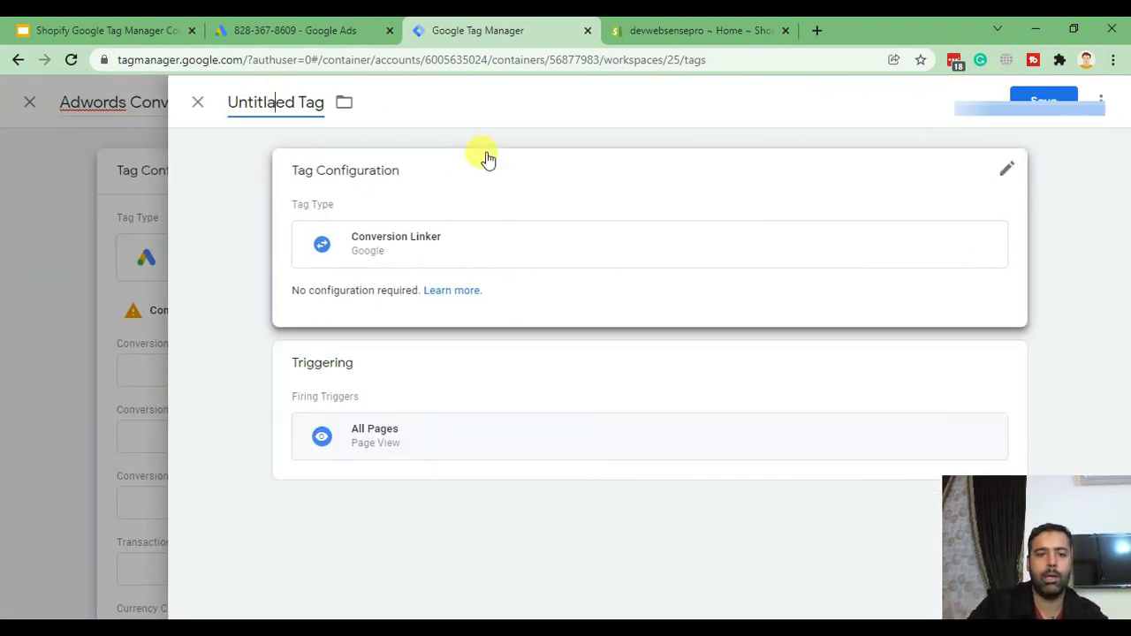
pyautogui.hotkey('ctrl', 'a')
pyautogui.write('C')
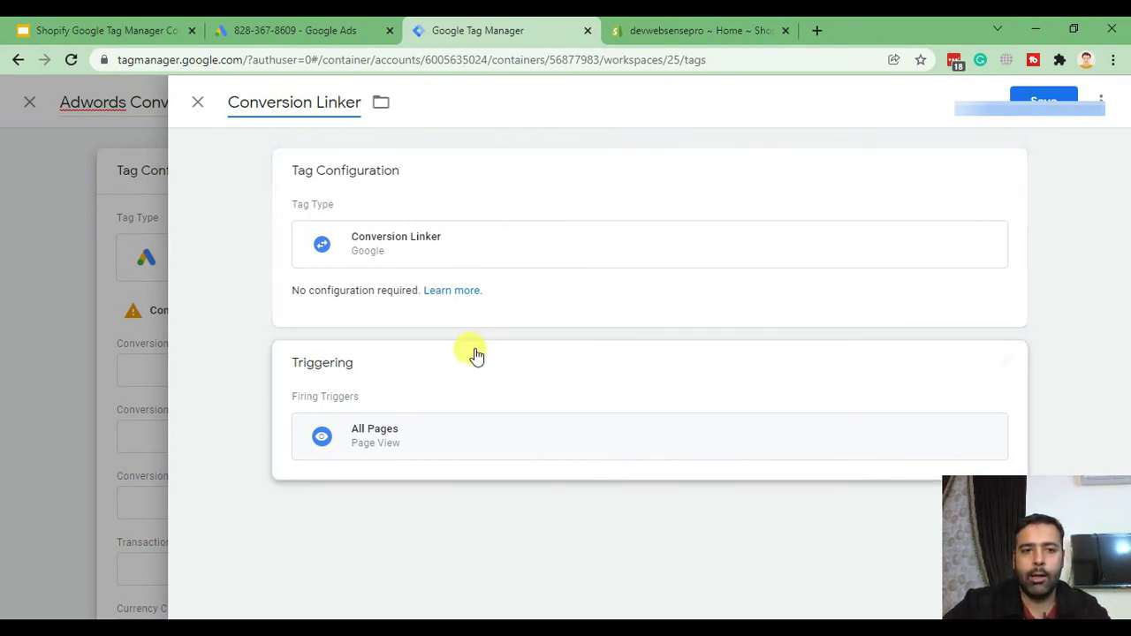
pyautogui.click(1044, 119)
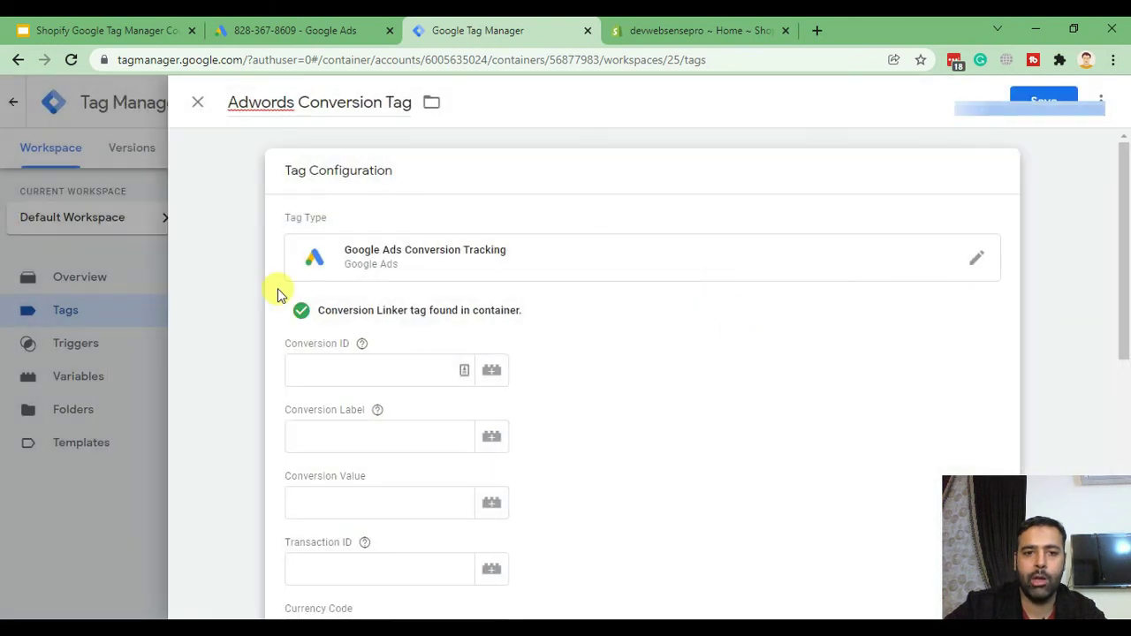
pyautogui.moveTo(568, 316); pyautogui.dragTo(318, 312)
pyautogui.click(564, 340)
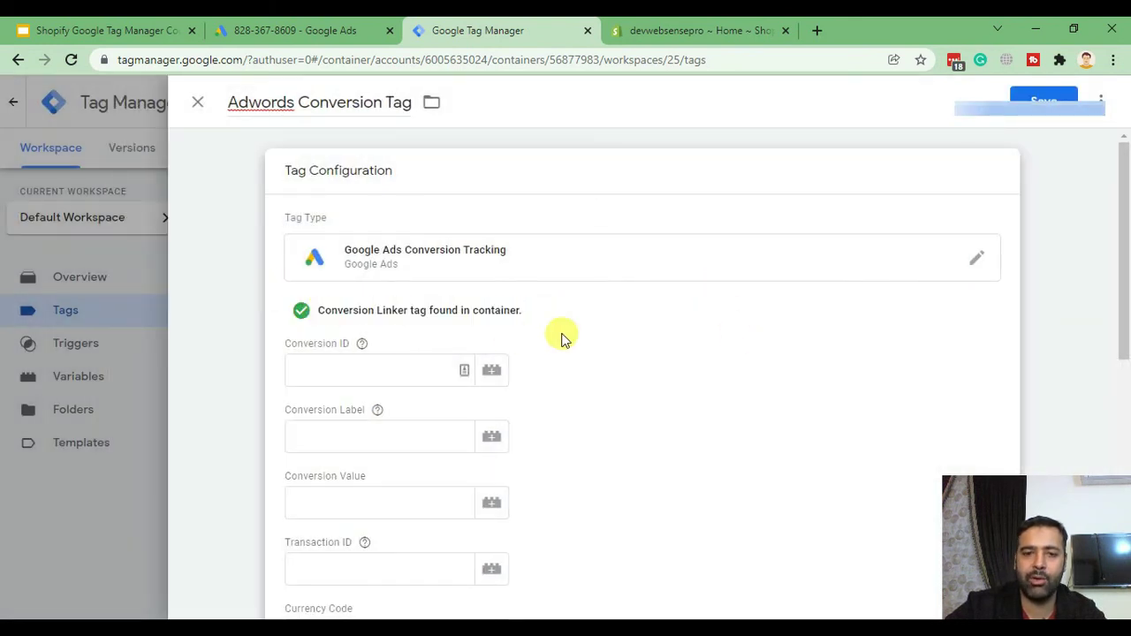
# Step: Copy the Purchase action's Conversion ID from Google Ads into the tag's Conversion ID in Google Tag Manager
pyautogui.click(345, 378)
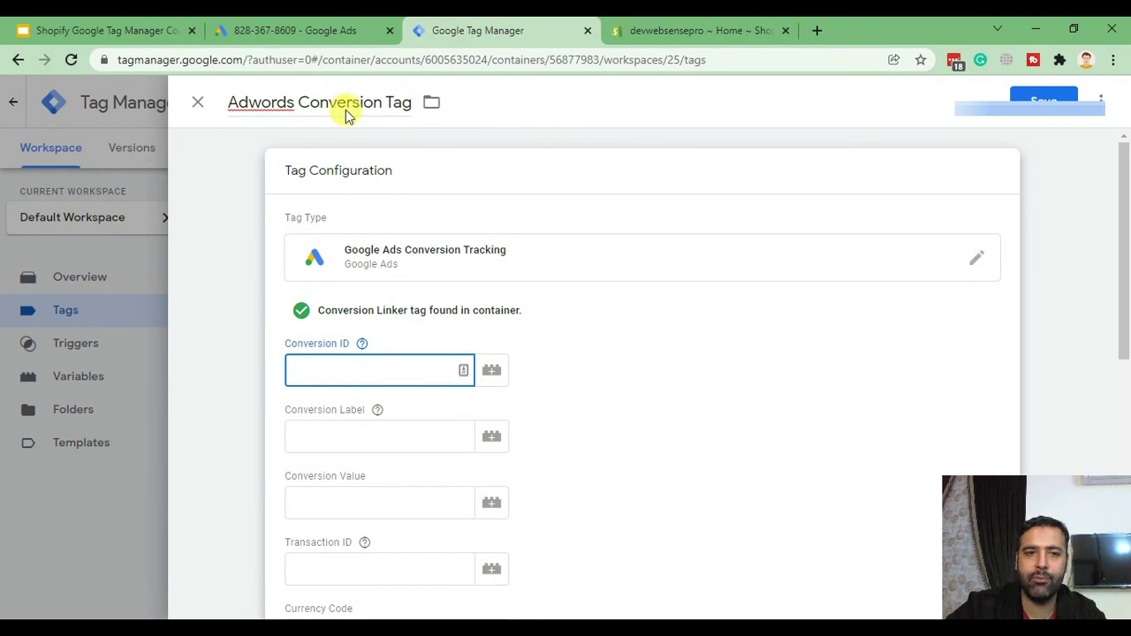
pyautogui.click(296, 31)
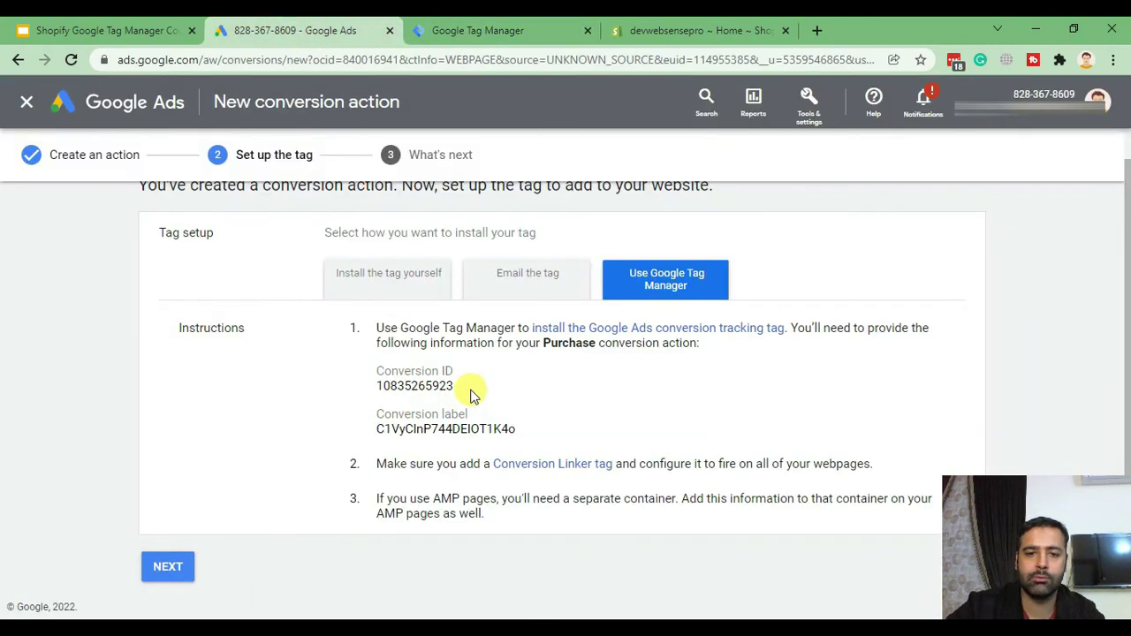
pyautogui.moveTo(469, 391); pyautogui.dragTo(371, 390)
pyautogui.hotkey('ctrl', 'c')
pyautogui.click(480, 30)
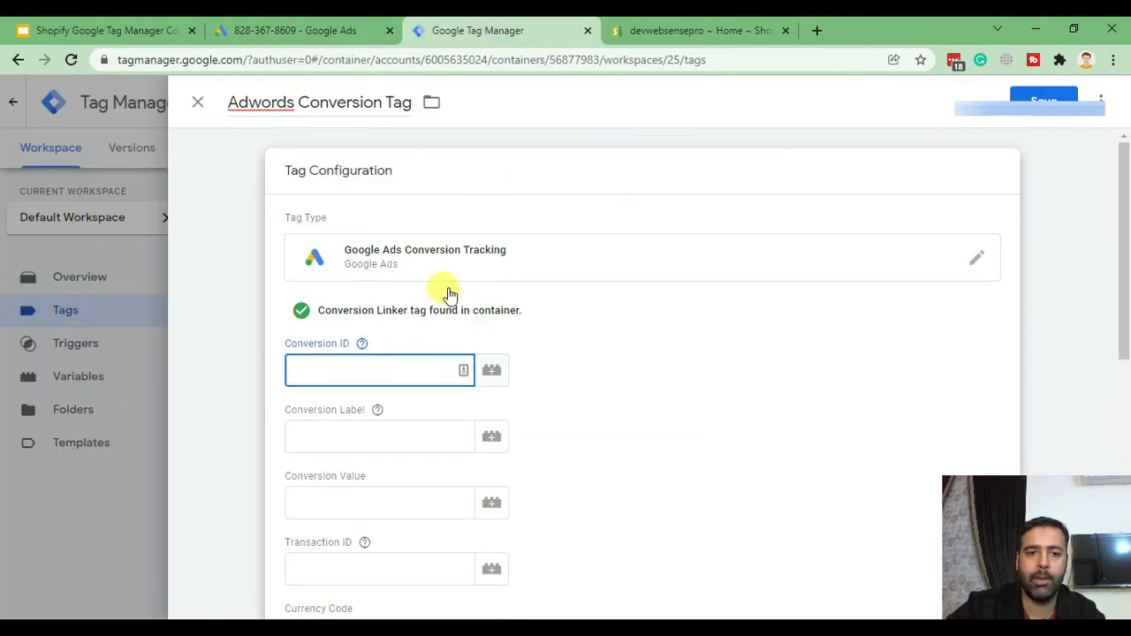
pyautogui.hotkey('ctrl', 'v')
# Step: Copy the Purchase action's conversion label from Google Ads into the tag's Conversion Label in Google Tag Manager
pyautogui.click(340, 26)
pyautogui.moveTo(526, 432); pyautogui.dragTo(379, 429)
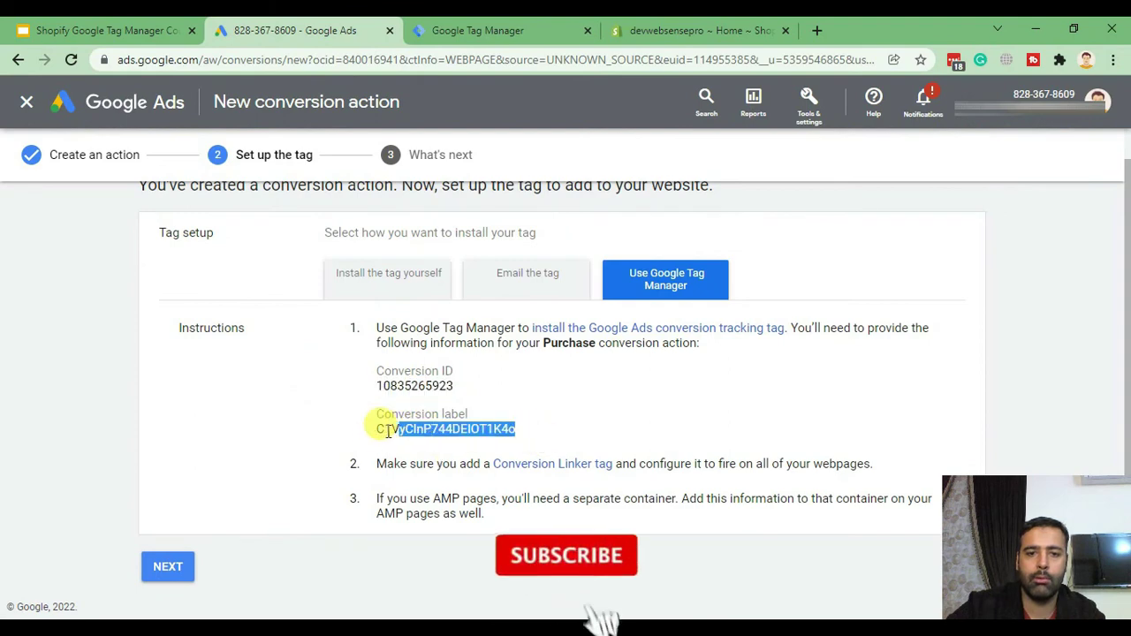
pyautogui.hotkey('ctrl', 'c')
pyautogui.click(497, 31)
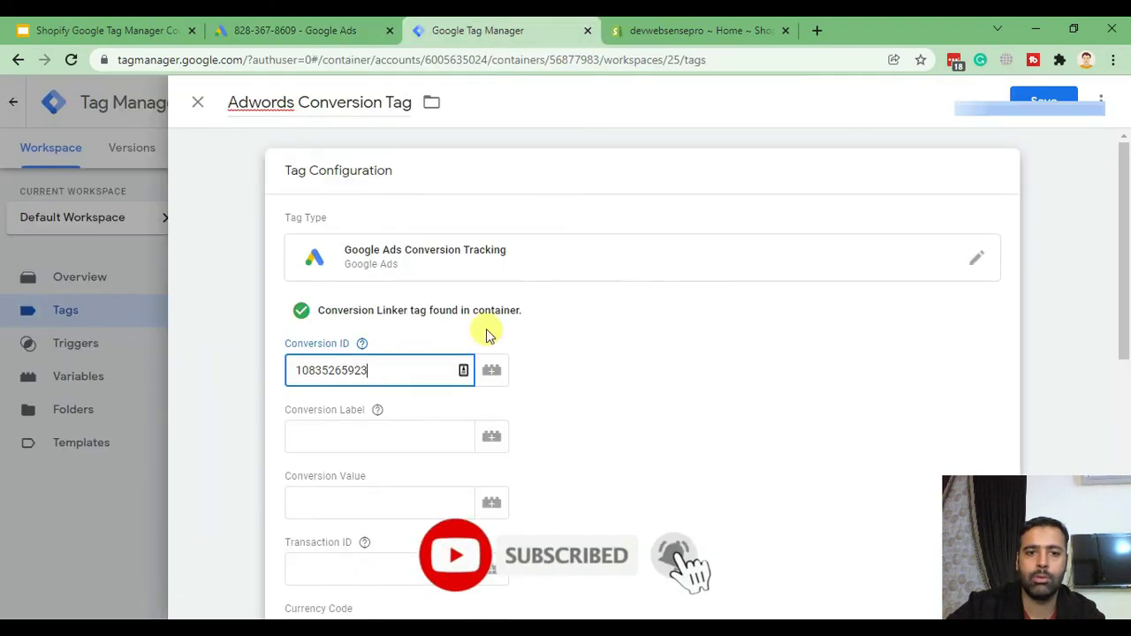
pyautogui.click(407, 435)
pyautogui.hotkey('ctrl', 'v')
pyautogui.click(639, 391)
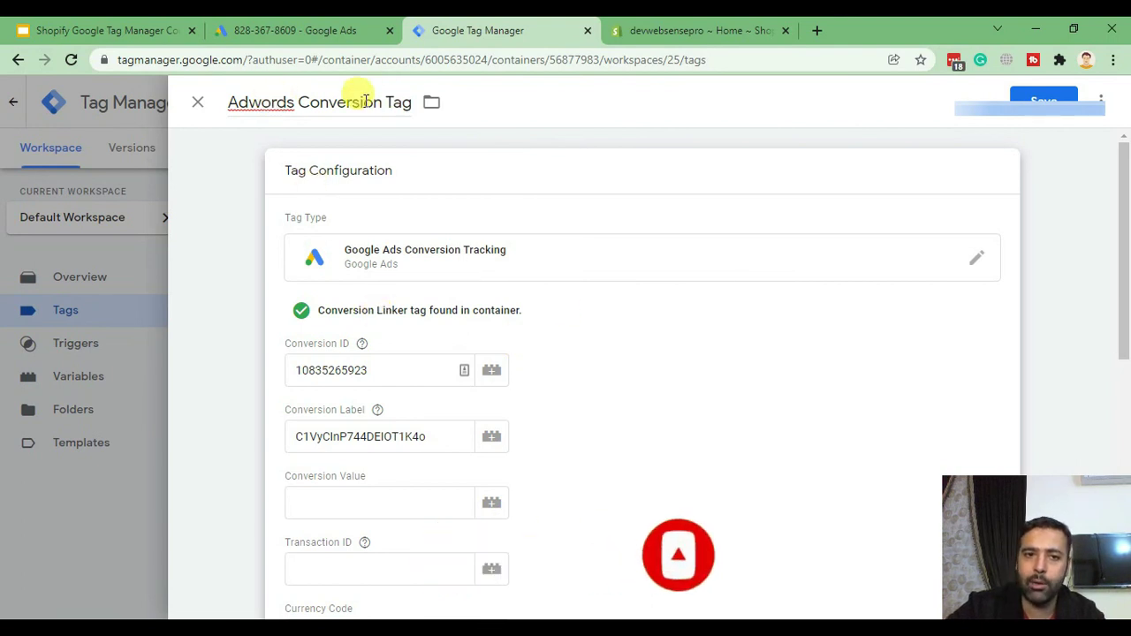
# Step: Assign Purchase Page Trigger as the firing trigger of Adwords Conversion Tag and save the tag
pyautogui.scroll(-4, 677, 376)
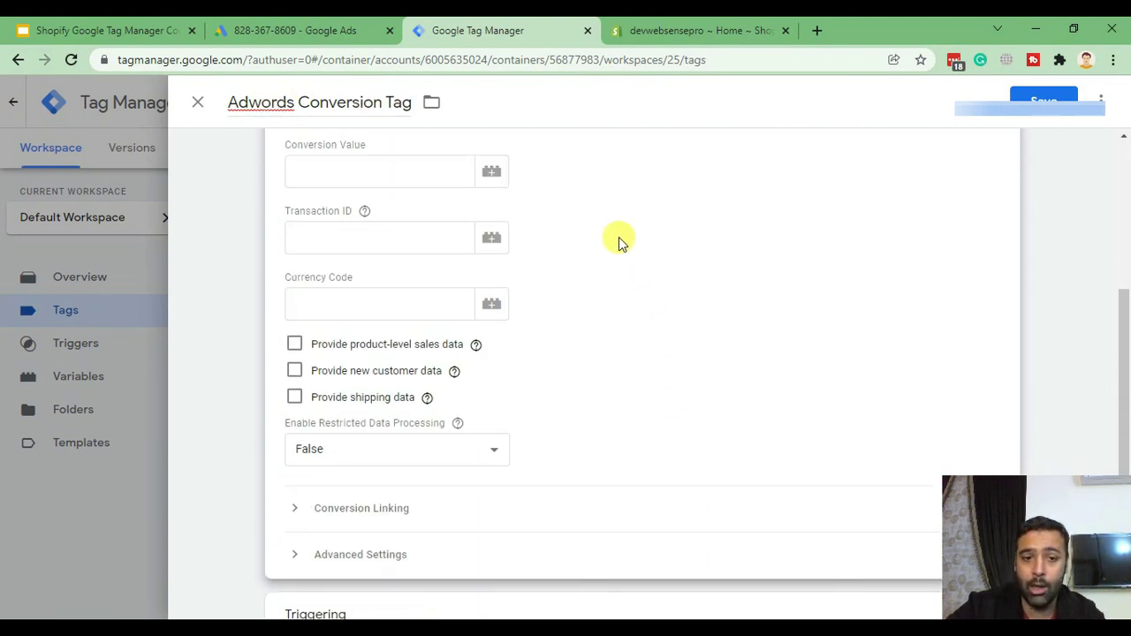
pyautogui.scroll(-3, 618, 237)
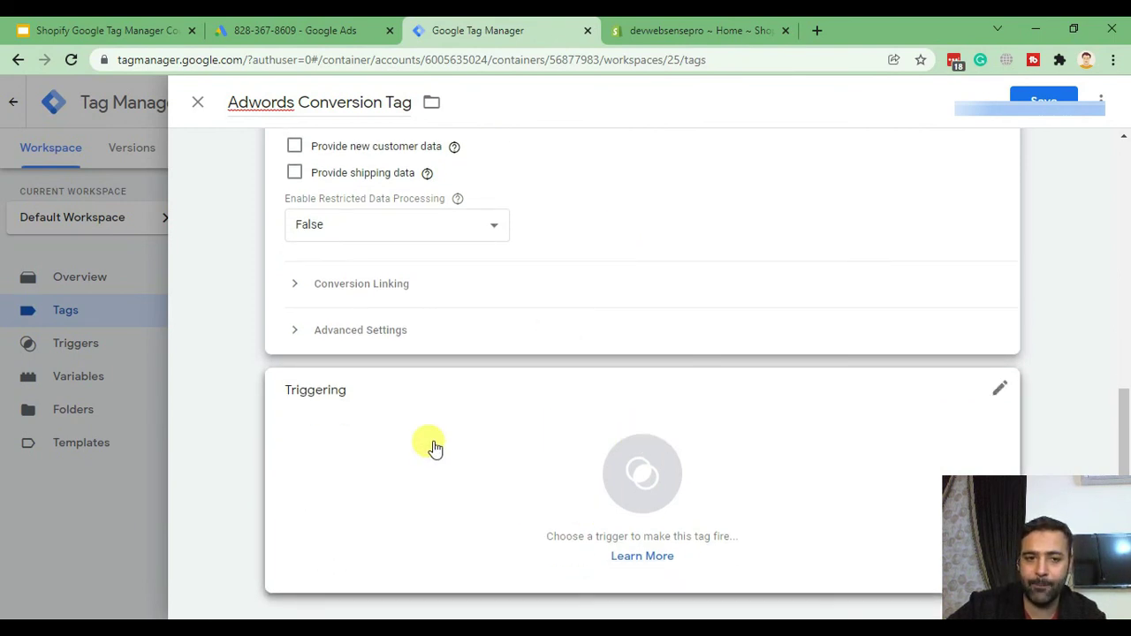
pyautogui.click(615, 477)
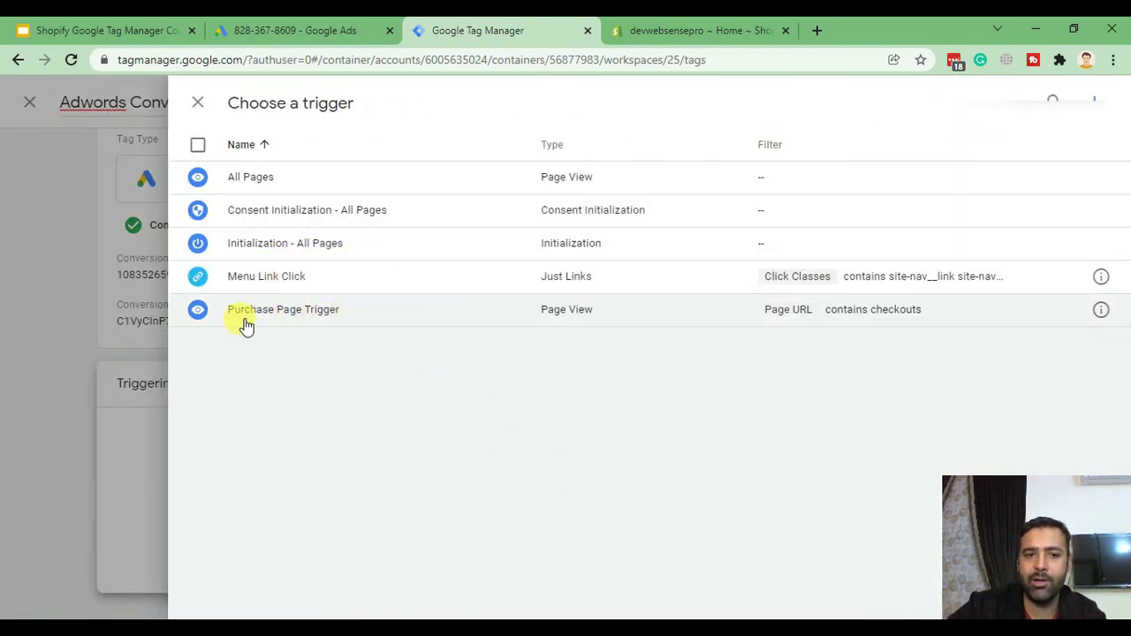
pyautogui.click(616, 327)
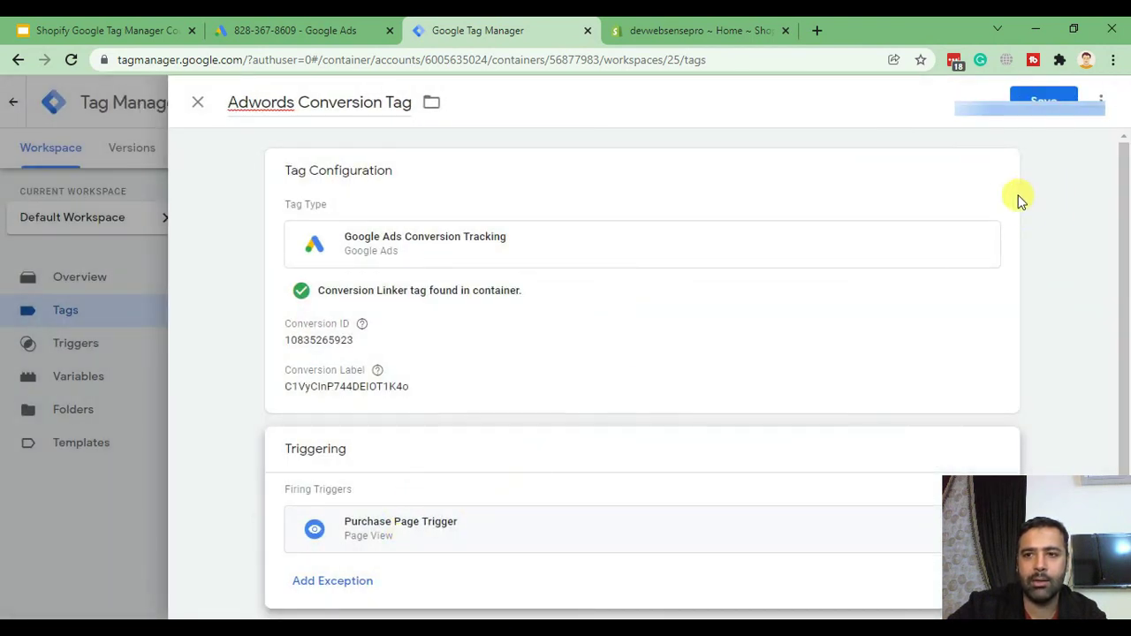
pyautogui.click(1038, 115)
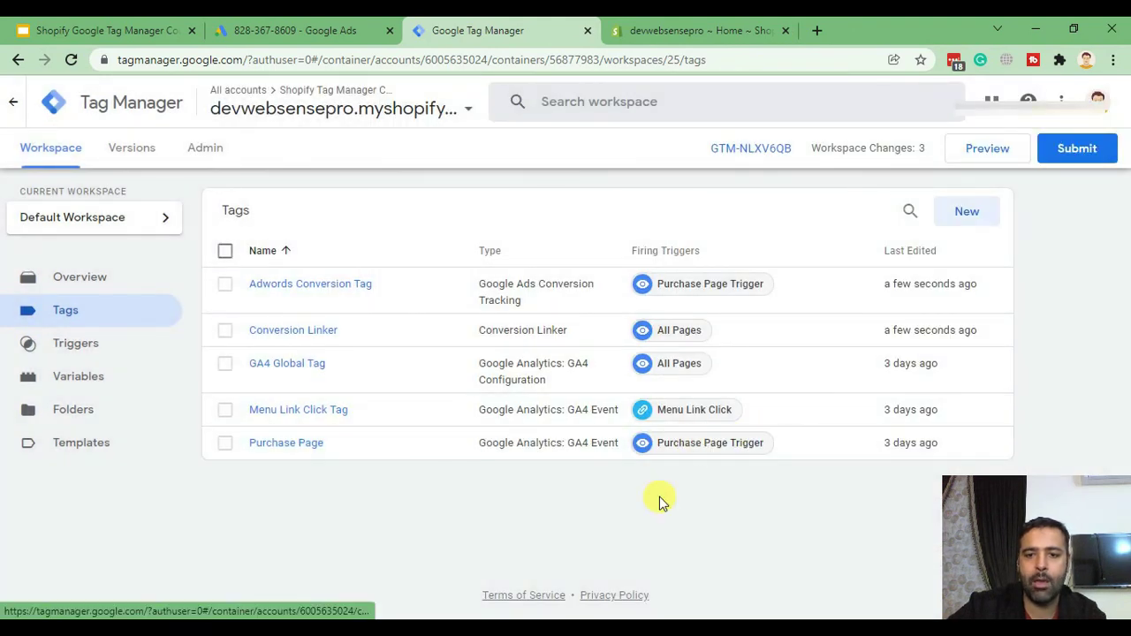
# Step: Submit the workspace changes and publish them live with the version name "Setup of conversion tracking"
pyautogui.click(1073, 147)
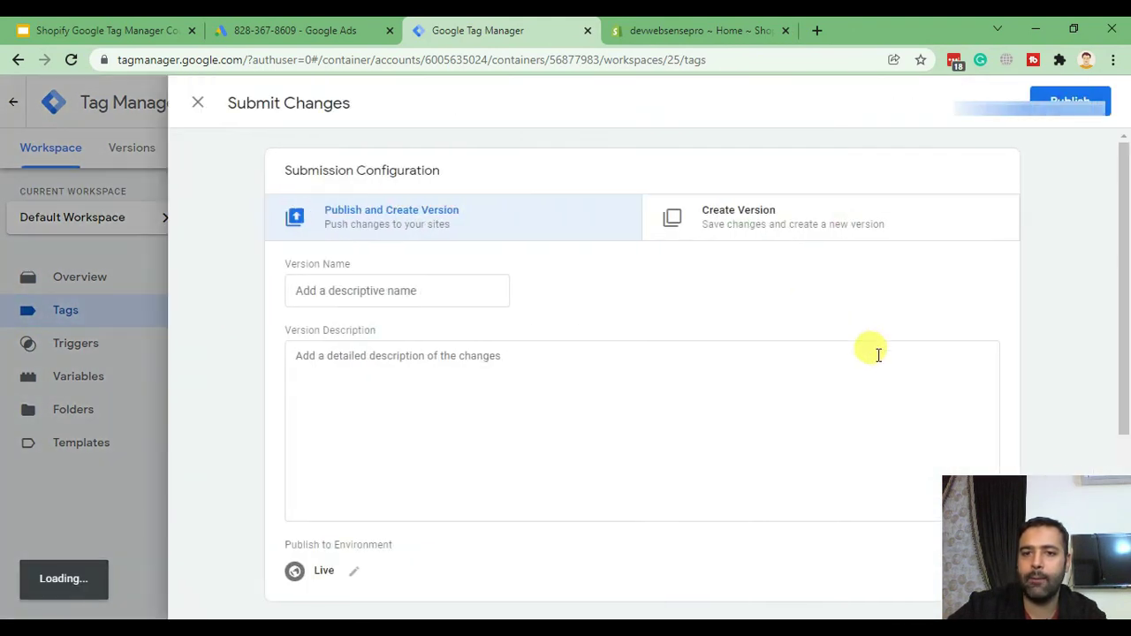
pyautogui.click(385, 285)
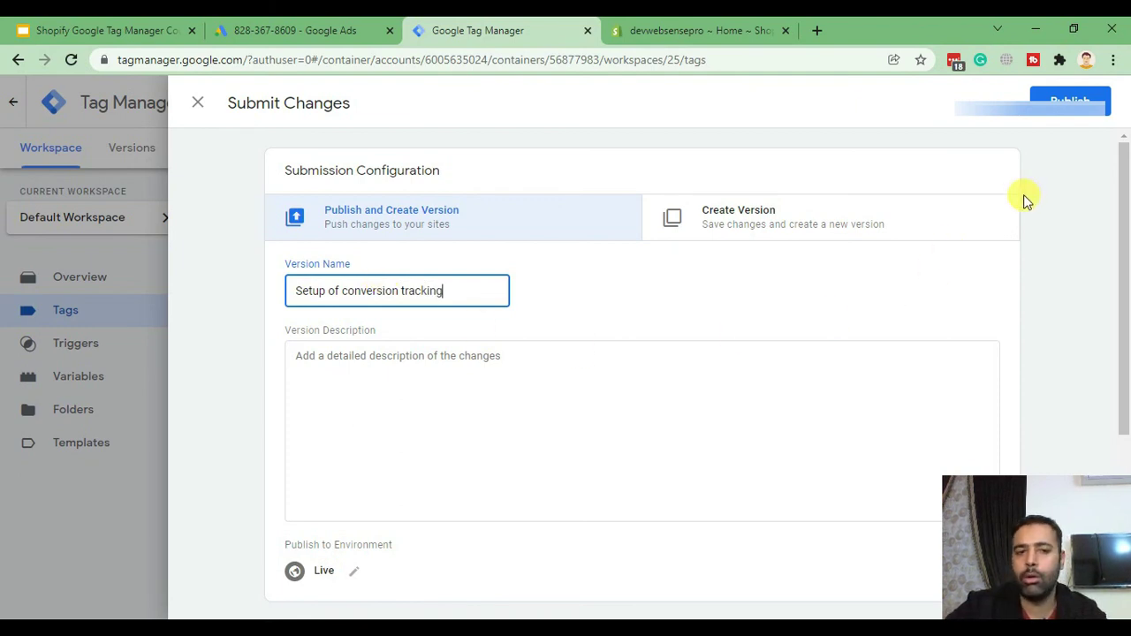
pyautogui.click(1065, 103)
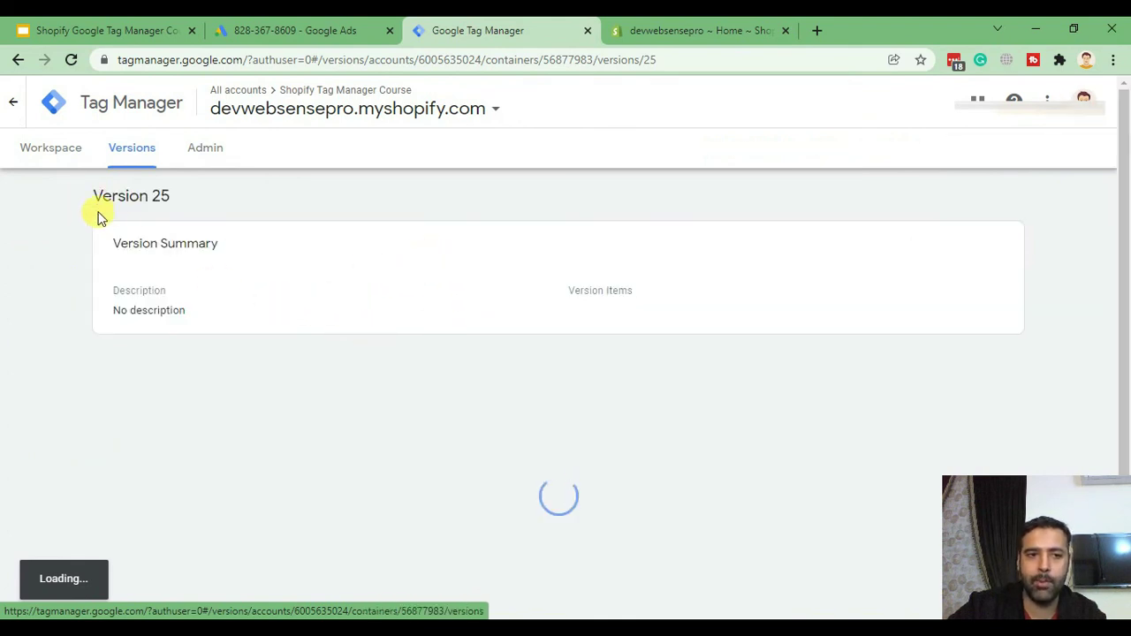
pyautogui.moveTo(95, 196); pyautogui.dragTo(432, 198)
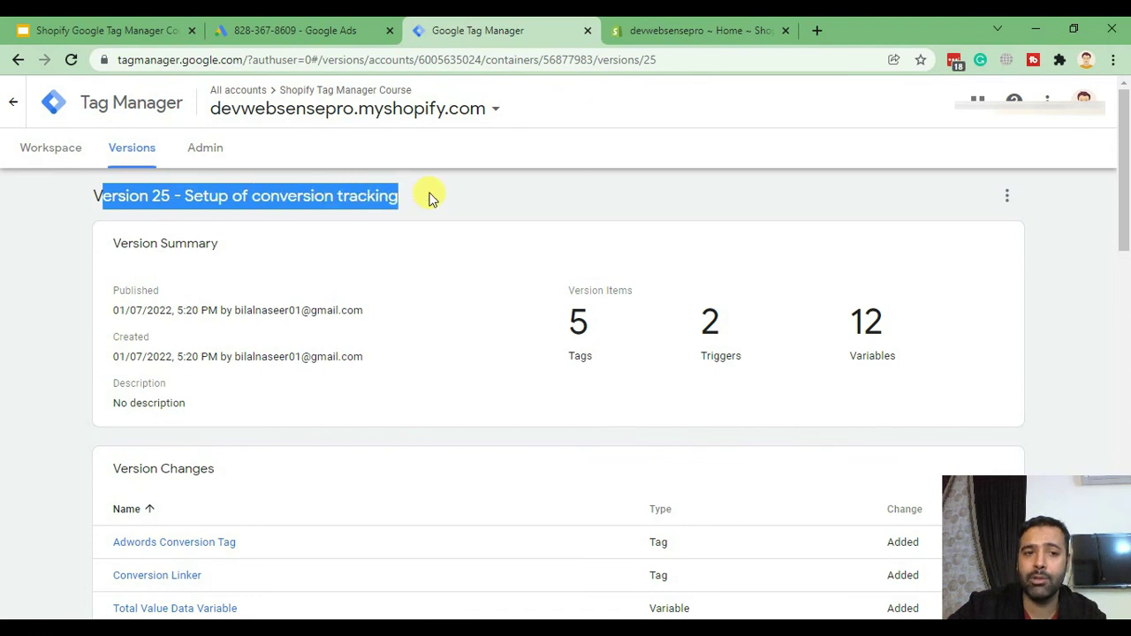
pyautogui.click(430, 198)
pyautogui.click(39, 149)
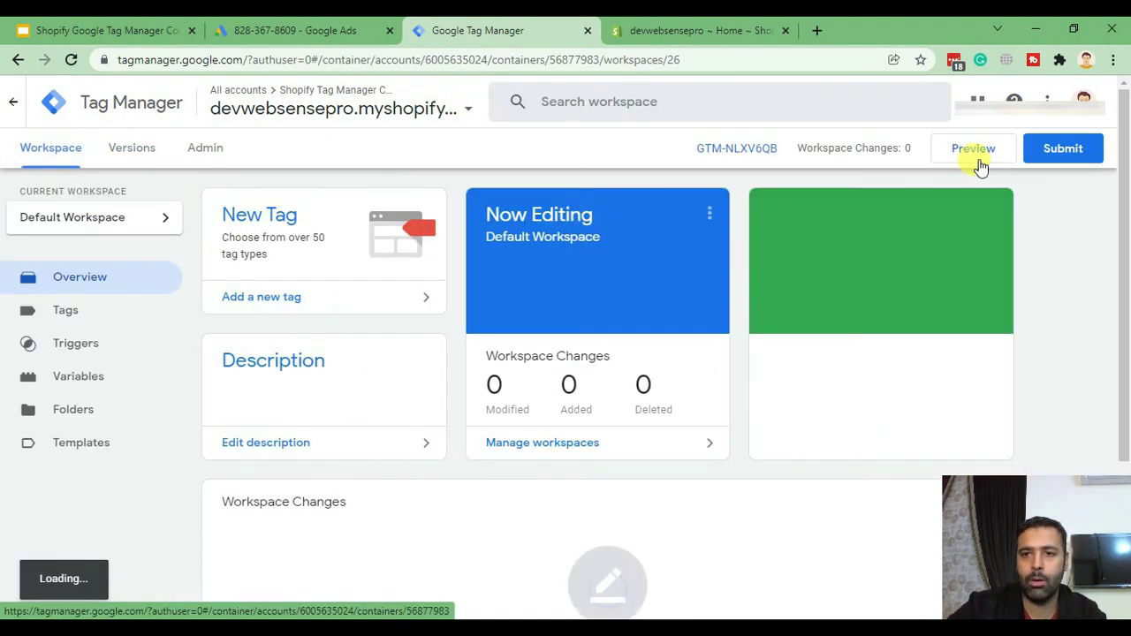
pyautogui.click(975, 153)
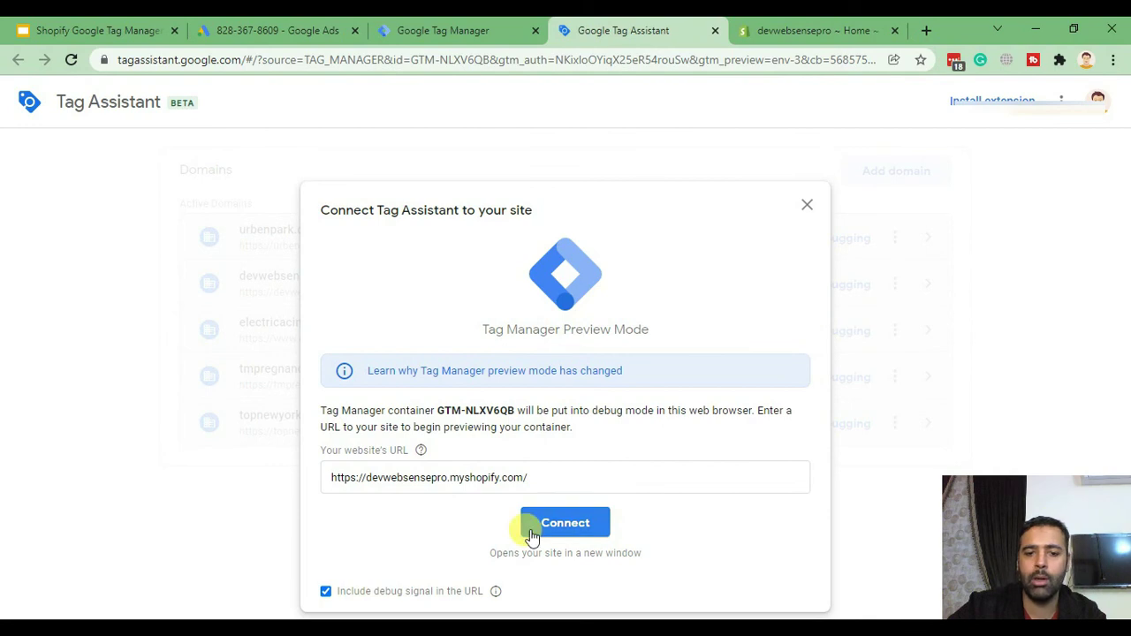
pyautogui.click(561, 522)
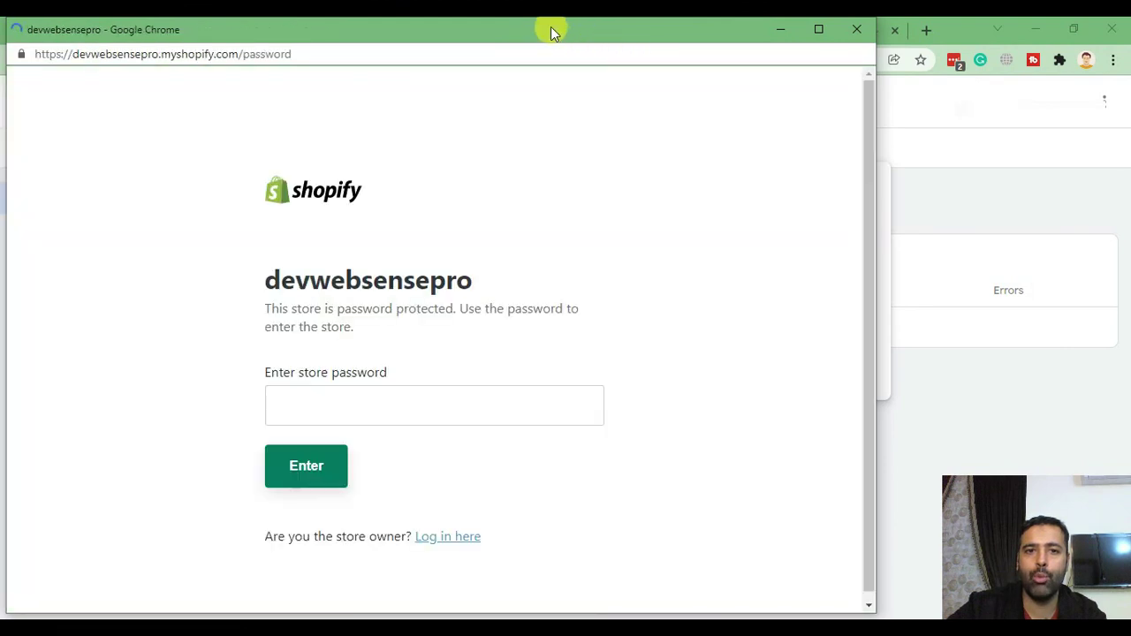
pyautogui.moveTo(550, 27); pyautogui.dragTo(768, 75)
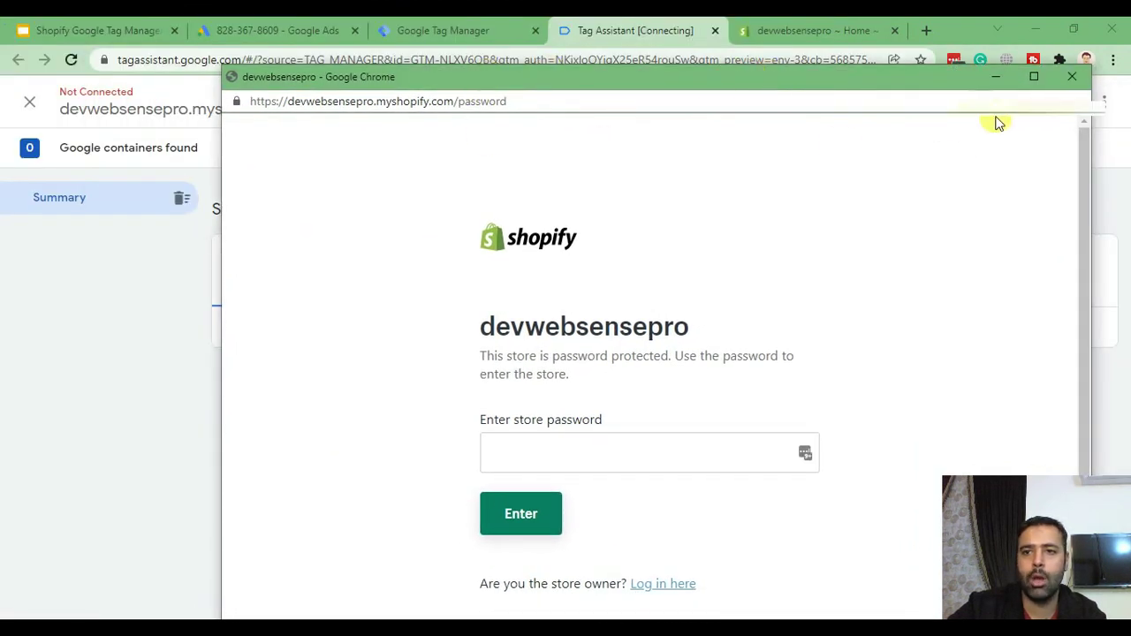
pyautogui.click(1072, 81)
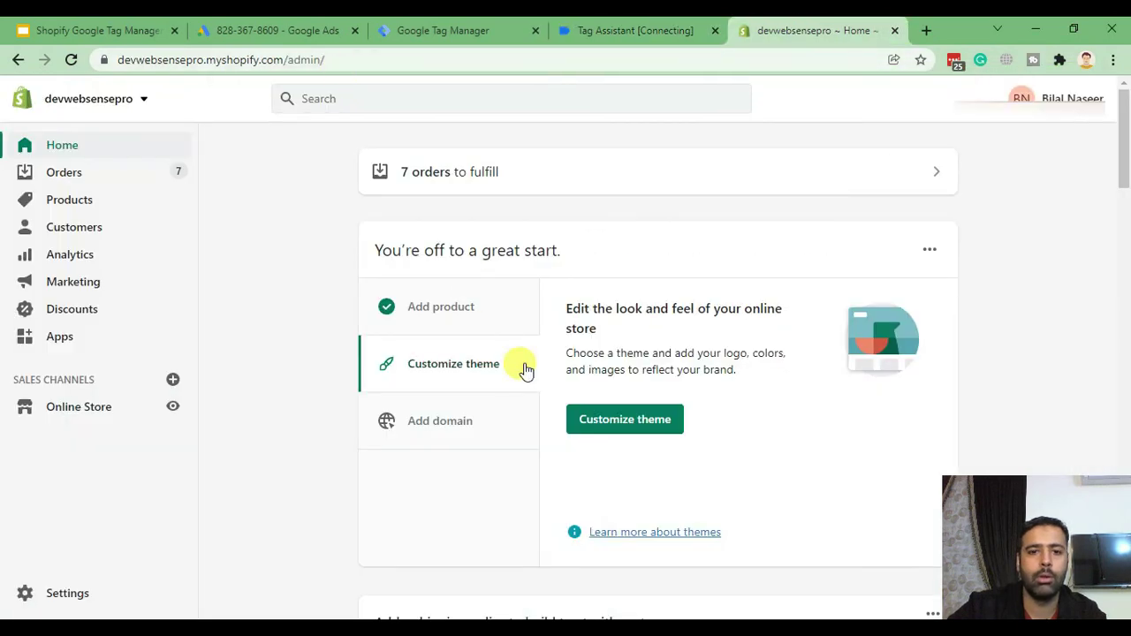
# Step: Open the online store from the Shopify admin in a new browser tab and return to Tag Assistant
pyautogui.click(159, 409)
pyautogui.moveTo(823, 27); pyautogui.dragTo(672, 27)
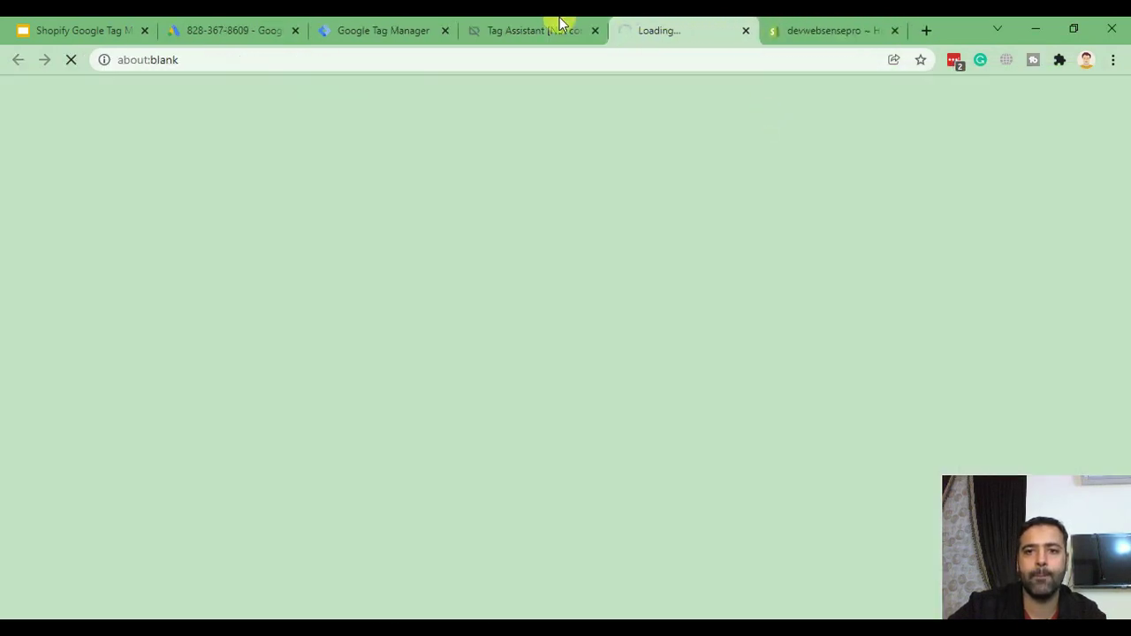
pyautogui.click(560, 24)
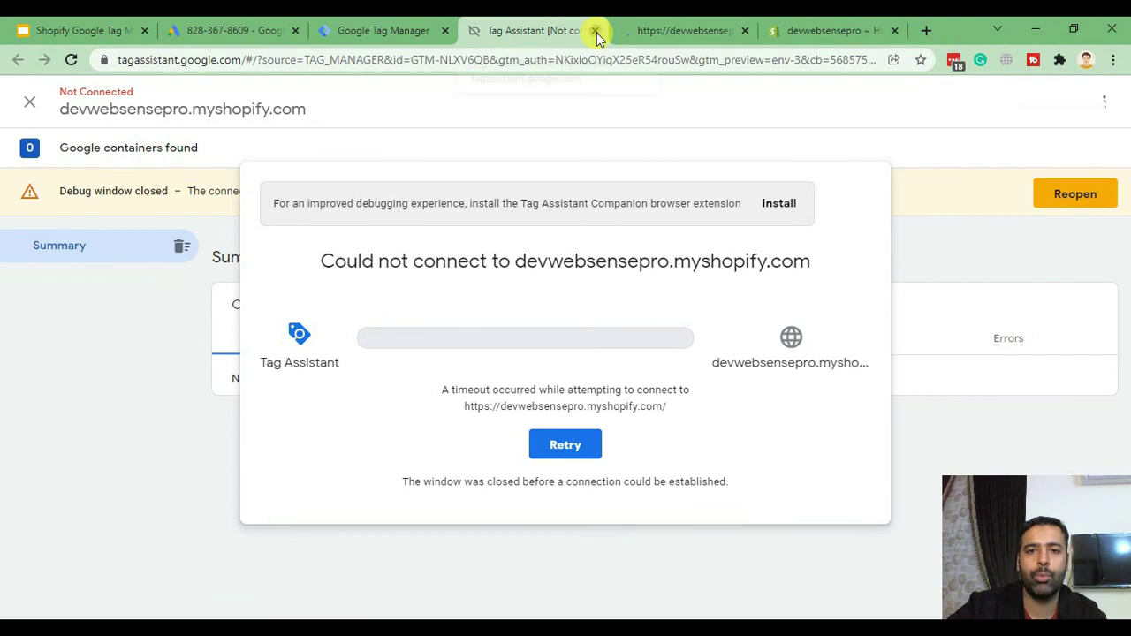
# Step: Close the failed Tag Assistant session and start a new preview of the workspace from Google Tag Manager
pyautogui.click(595, 31)
pyautogui.click(402, 28)
pyautogui.click(959, 150)
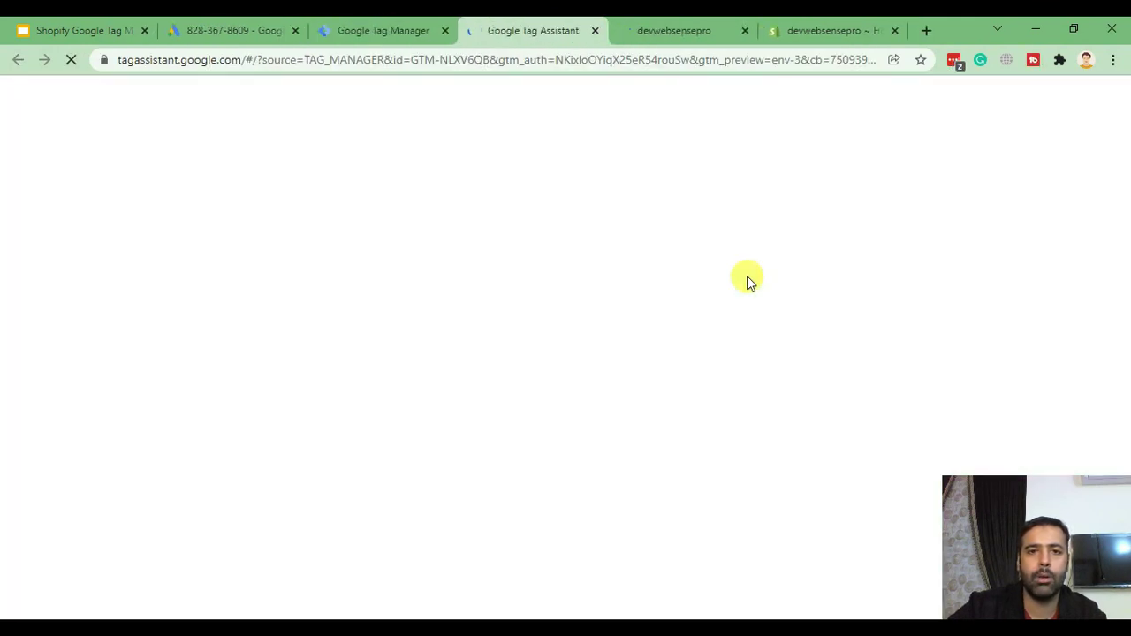
pyautogui.click(500, 482)
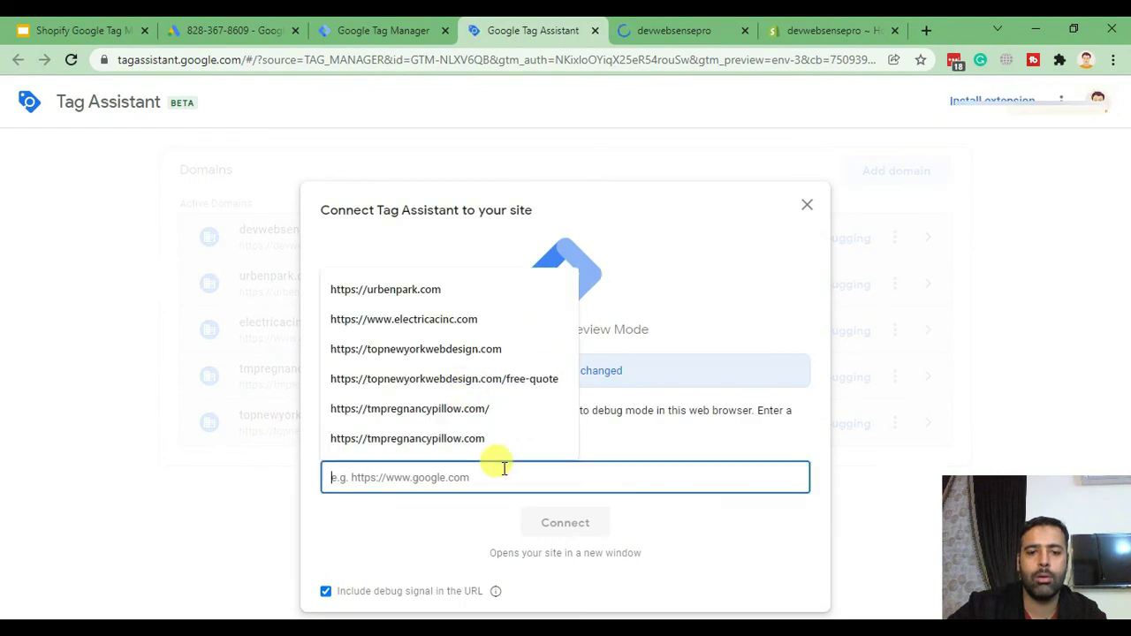
pyautogui.click(675, 31)
pyautogui.moveTo(322, 59); pyautogui.dragTo(56, 86)
pyautogui.hotkey('ctrl', 'c')
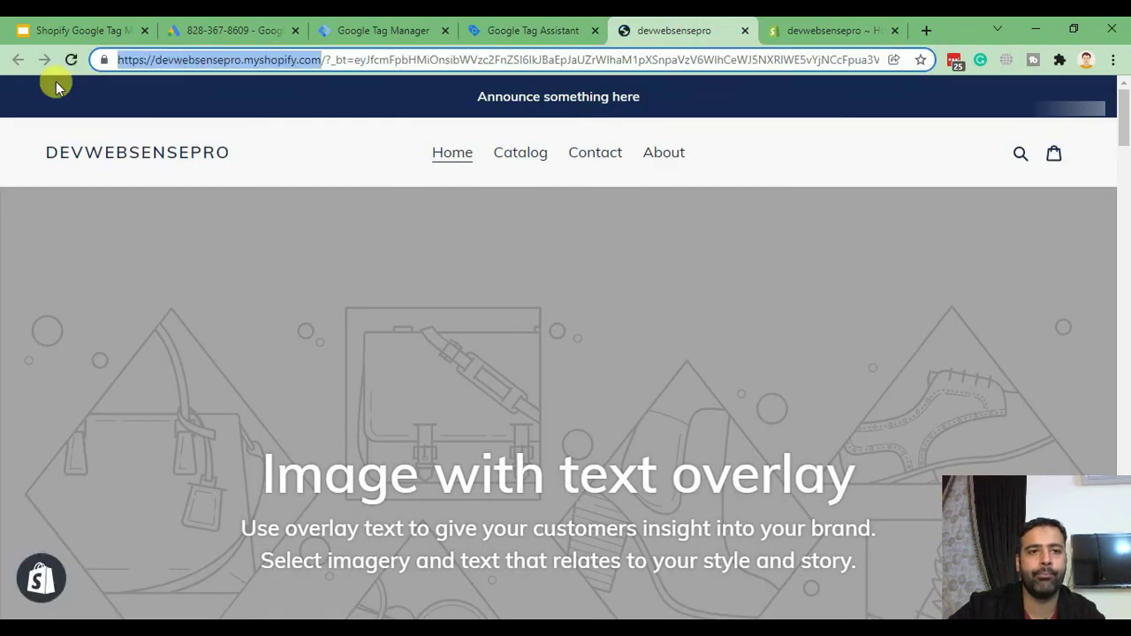
pyautogui.click(543, 30)
pyautogui.hotkey('ctrl', 'v')
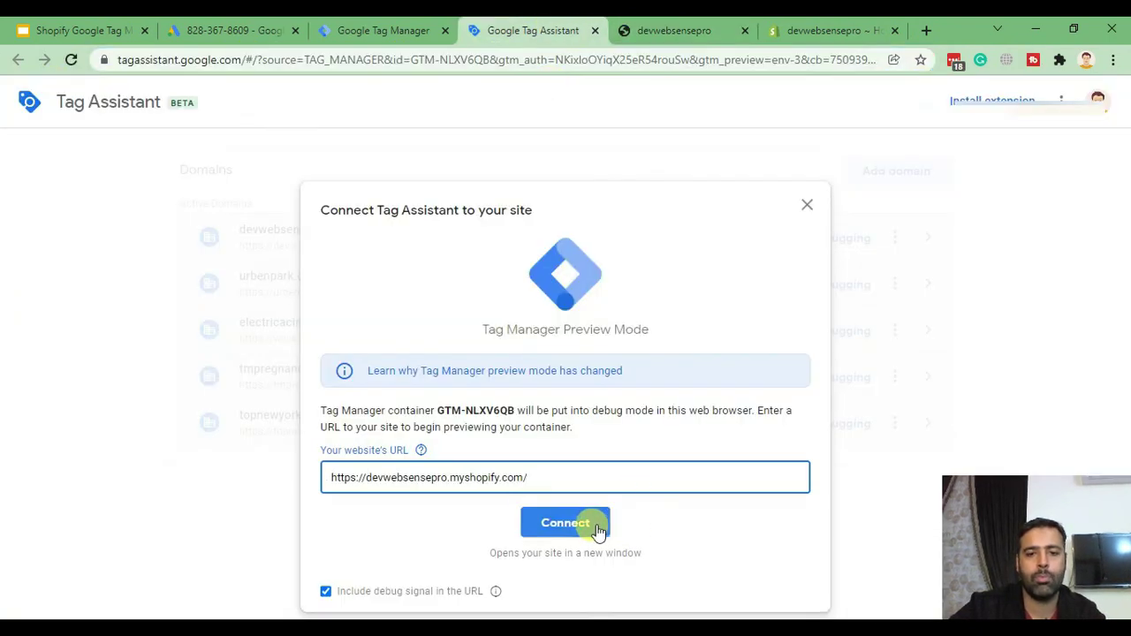
pyautogui.click(596, 527)
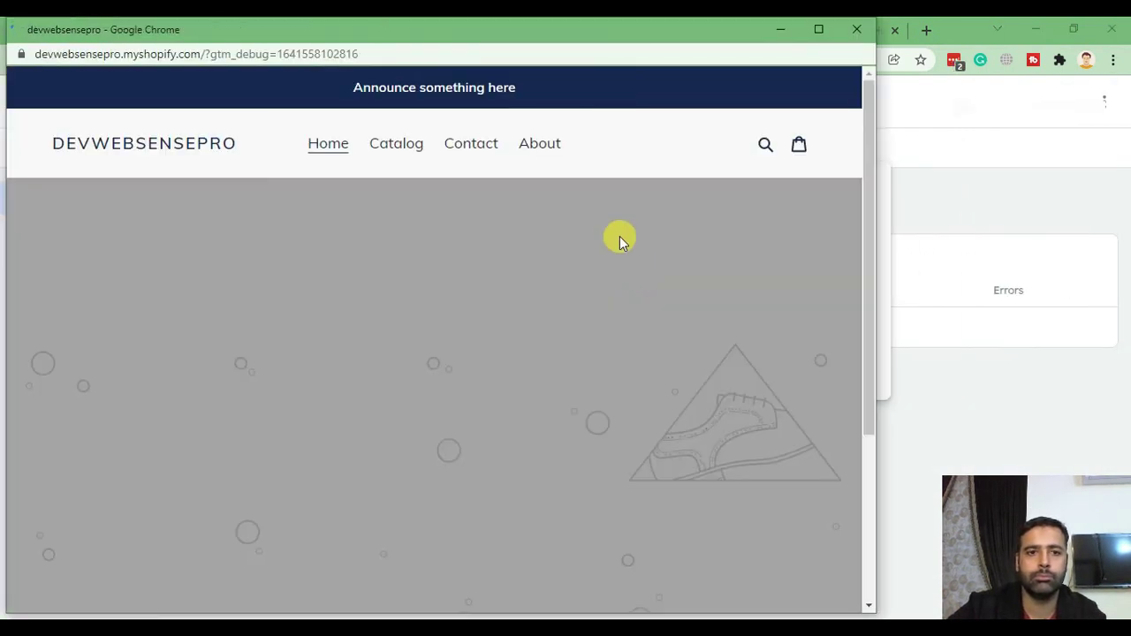
# Step: Narrow and move the connected store window beside Tag Assistant, and continue to the debug summary
pyautogui.moveTo(575, 39); pyautogui.dragTo(918, 74)
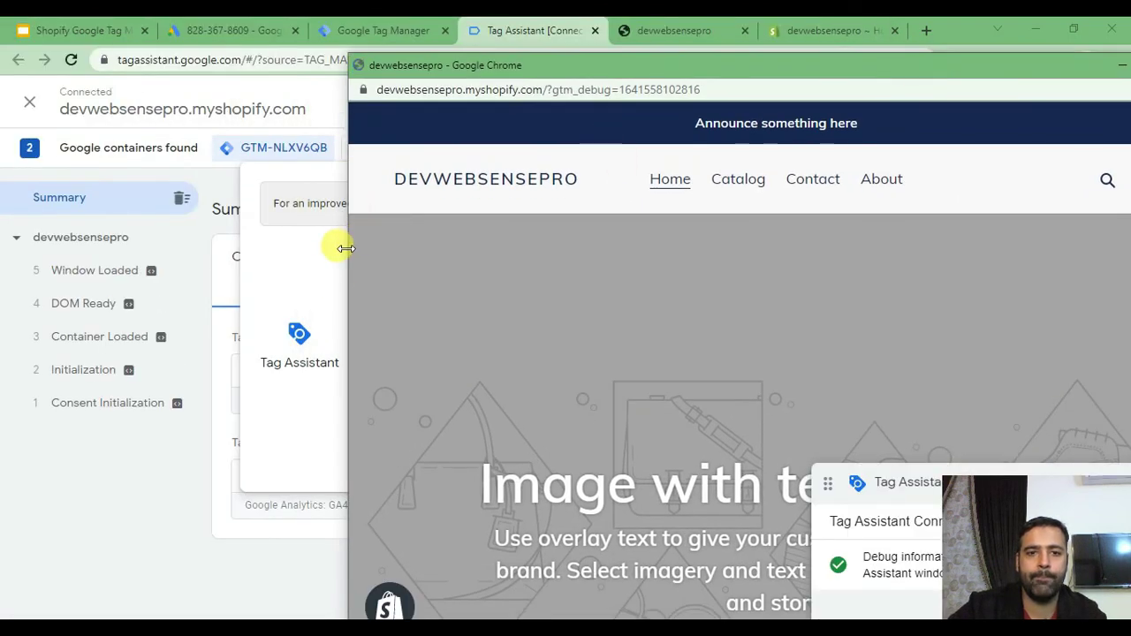
pyautogui.moveTo(346, 245); pyautogui.dragTo(540, 245)
pyautogui.moveTo(687, 67); pyautogui.dragTo(724, 65)
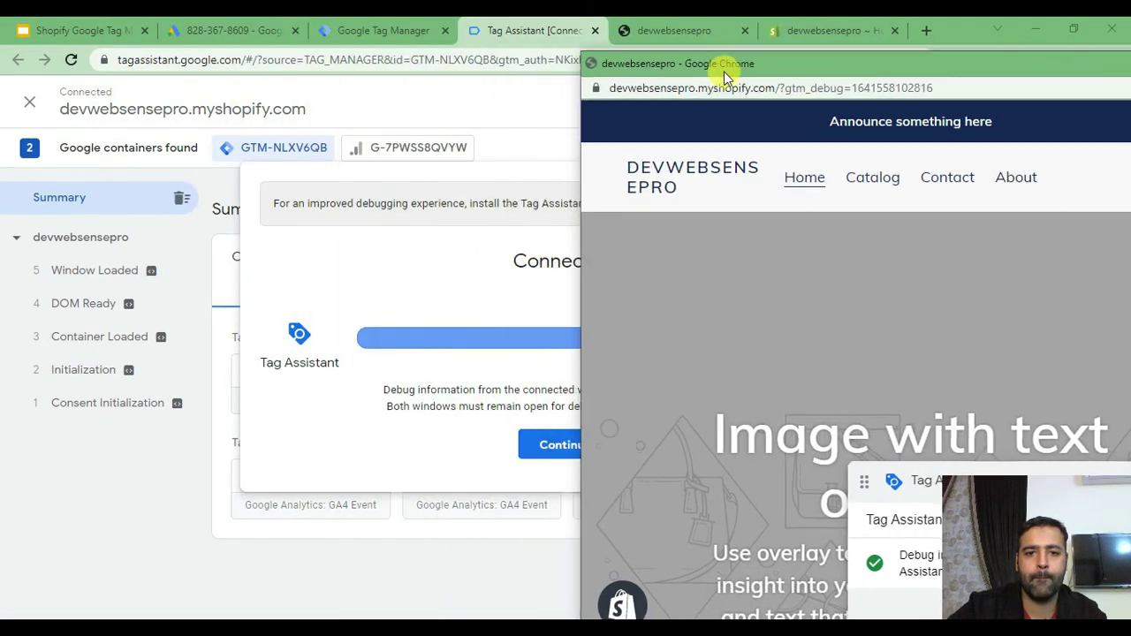
pyautogui.click(551, 446)
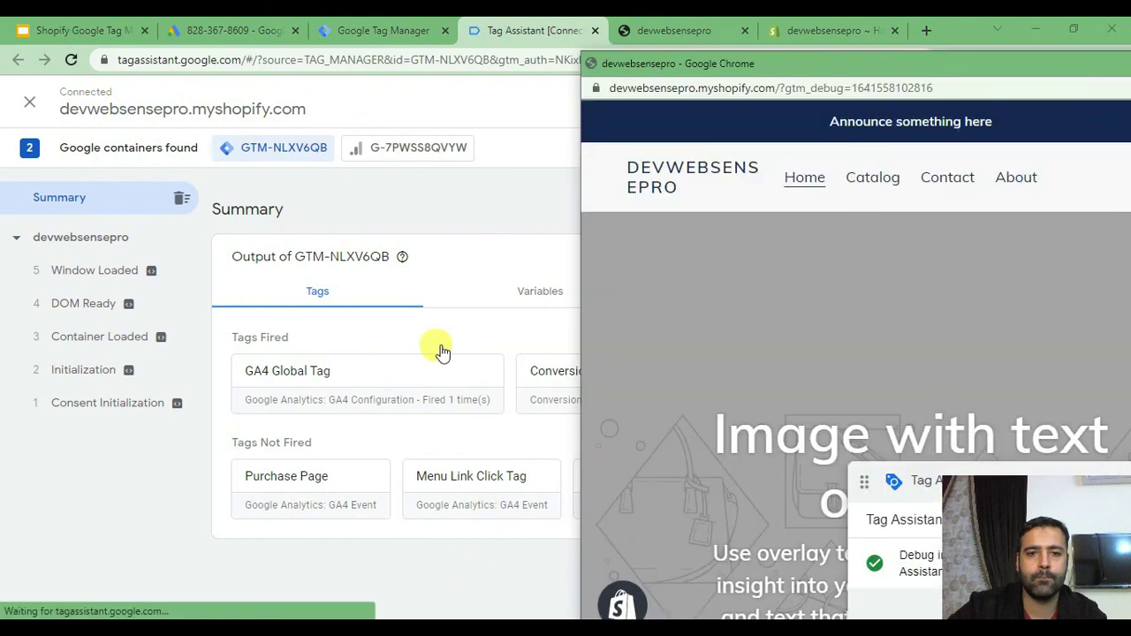
pyautogui.moveTo(694, 80); pyautogui.dragTo(498, 62)
# Step: Open Black Plain Tshirt from the store's catalog and buy it immediately without adding it to the cart
pyautogui.click(684, 159)
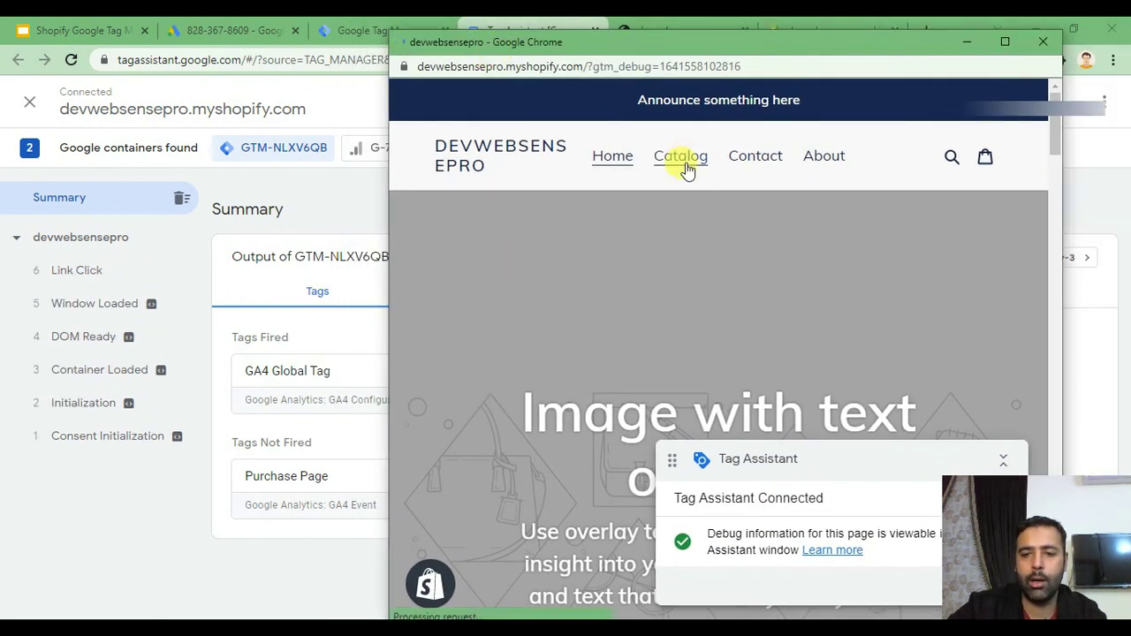
pyautogui.scroll(-4, 525, 277)
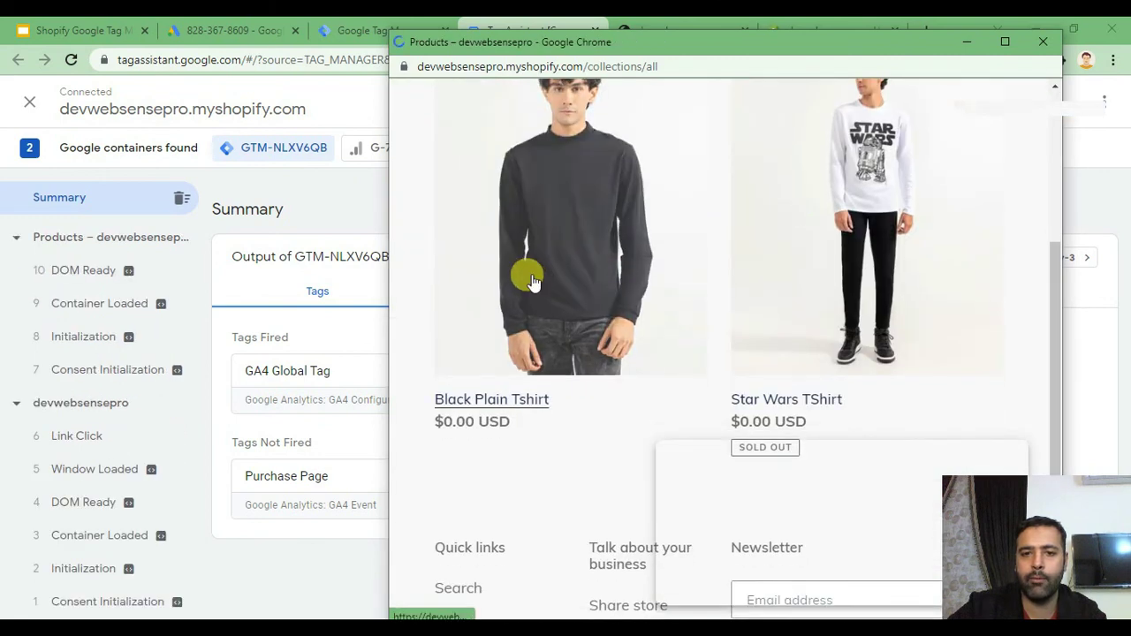
pyautogui.click(524, 277)
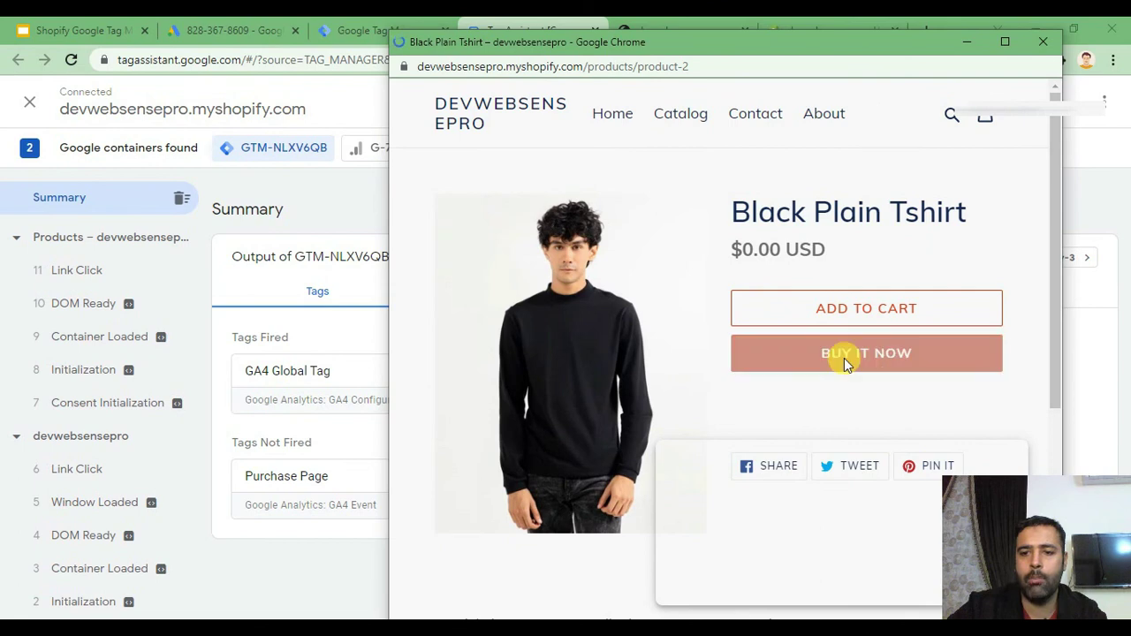
pyautogui.click(790, 375)
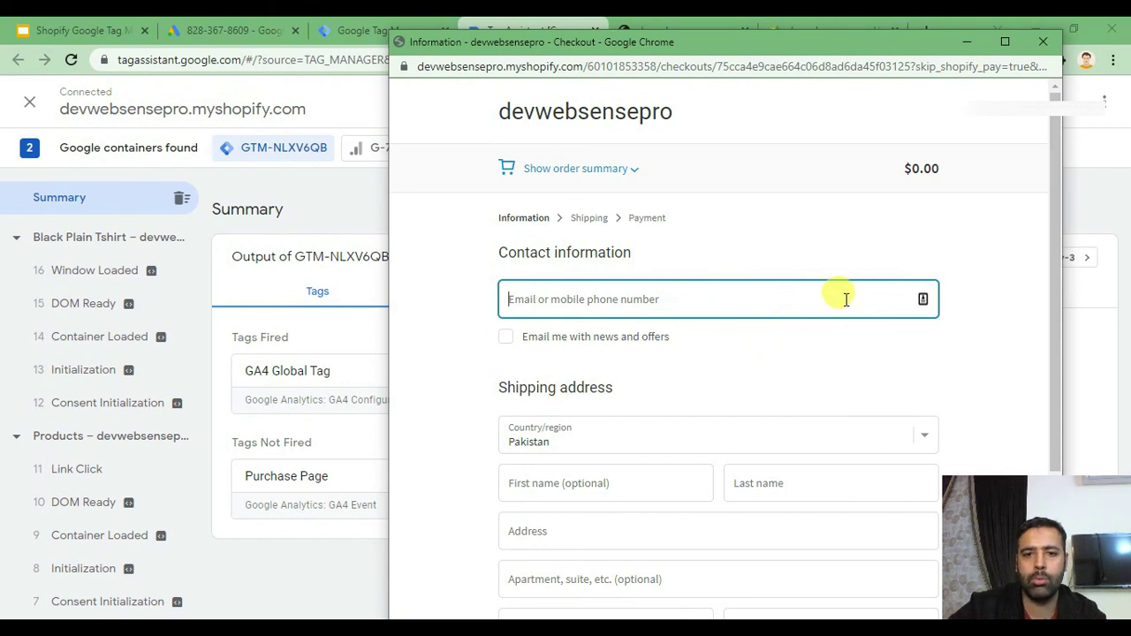
# Step: Fill in the contact's e-mail, full name and shipping address on the checkout form and continue to shipping
pyautogui.write('test@test.com')
pyautogui.click(508, 346)
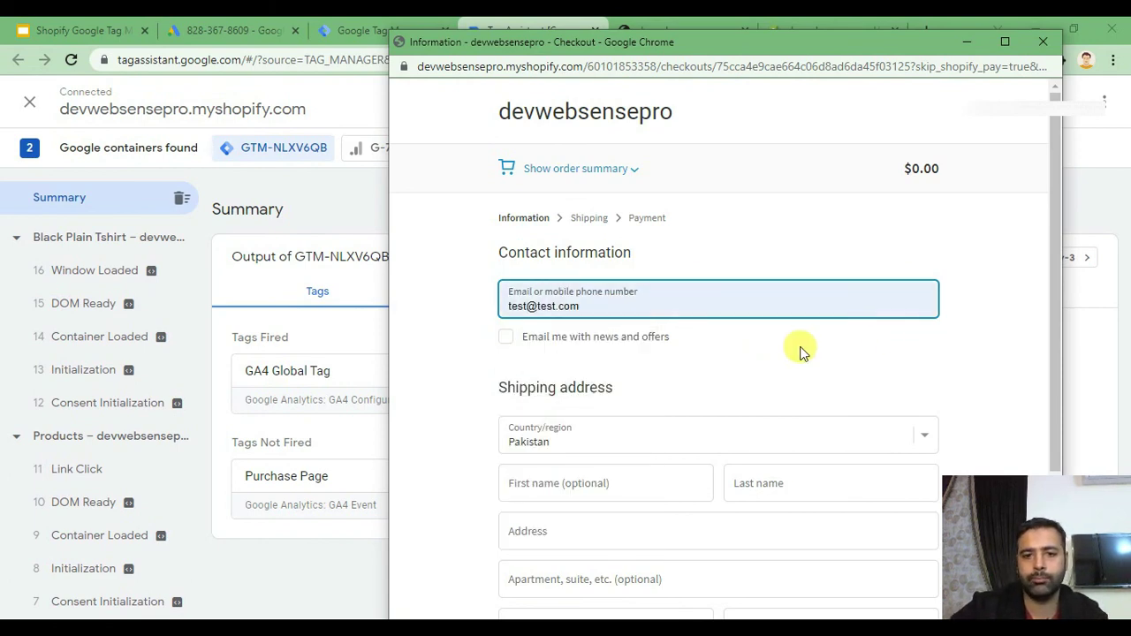
pyautogui.scroll(-2, 802, 345)
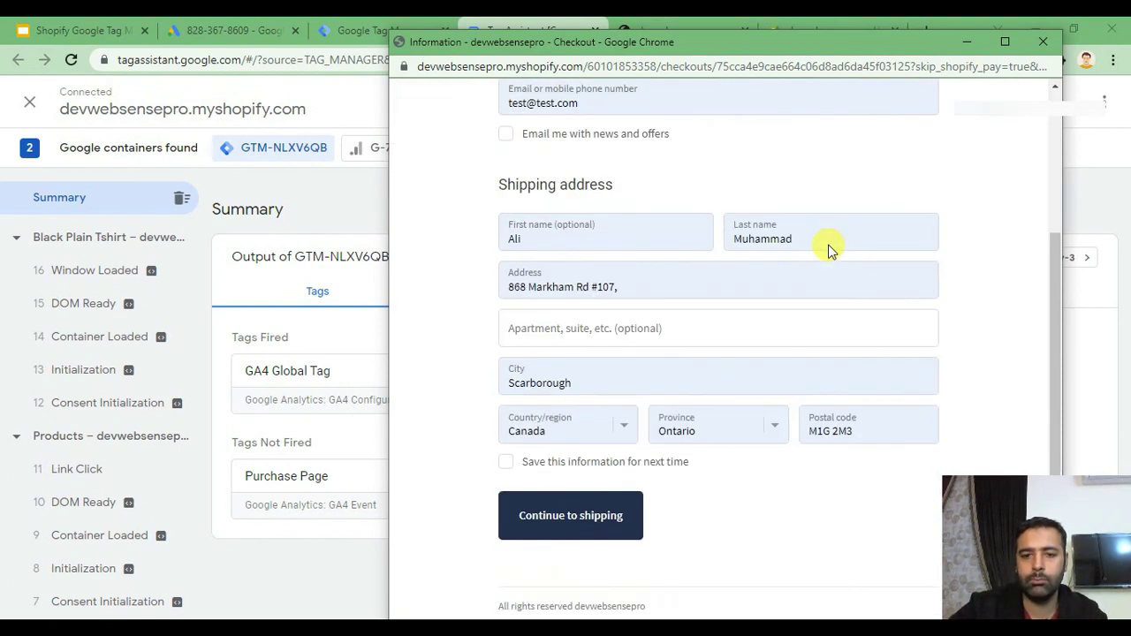
pyautogui.click(591, 519)
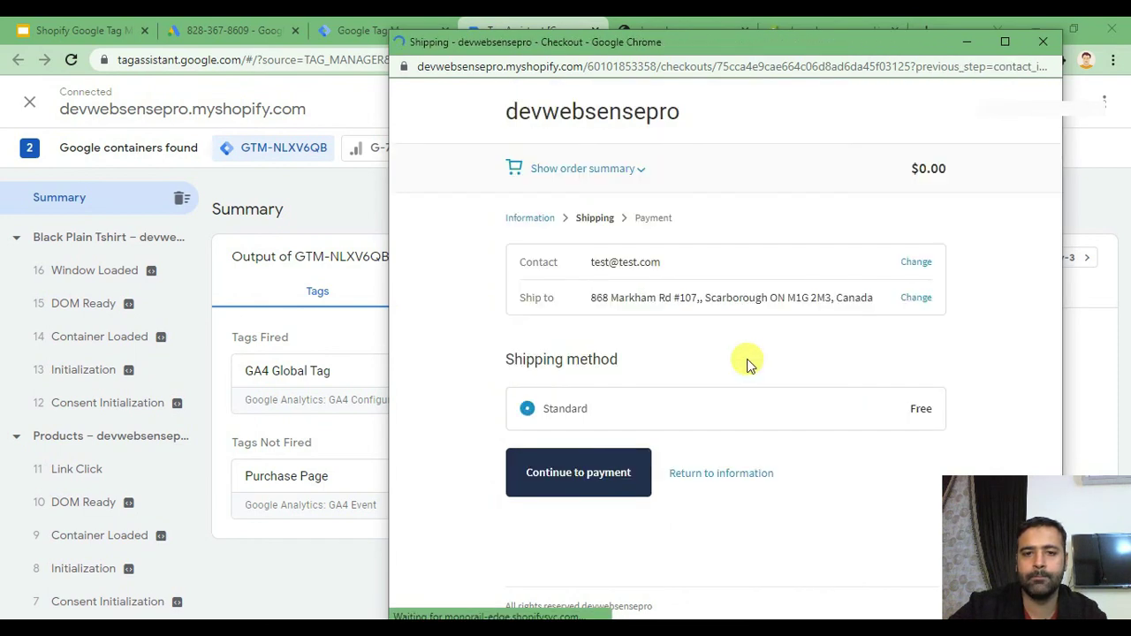
# Step: Continue to payment with Standard shipping and complete the free order with the billing address same as shipping
pyautogui.click(633, 477)
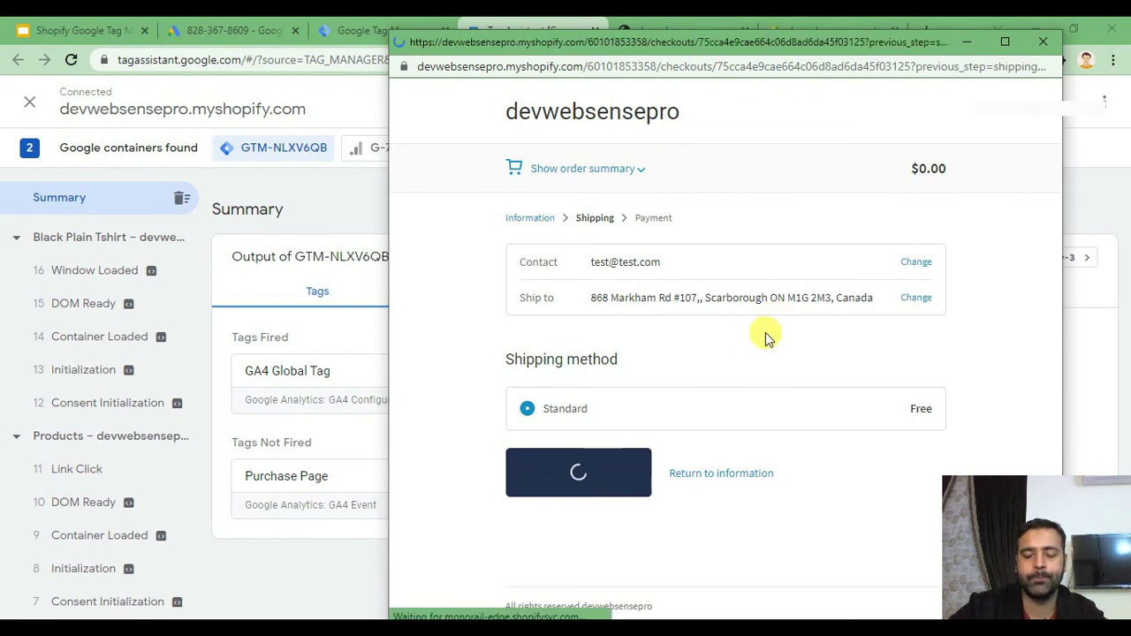
pyautogui.scroll(-5, 765, 332)
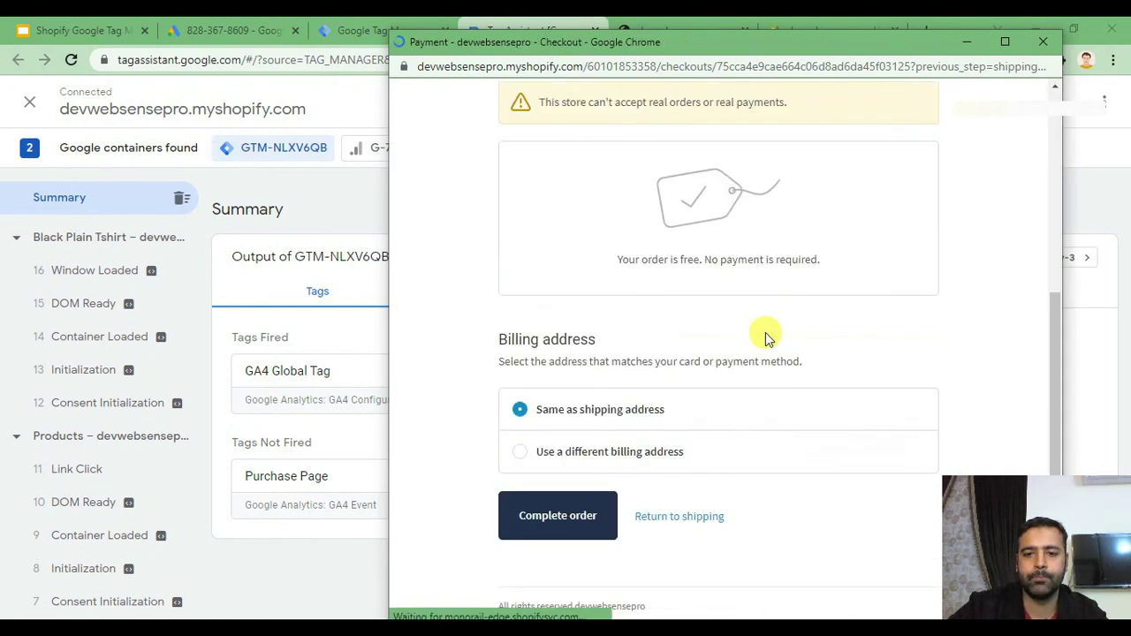
pyautogui.click(573, 516)
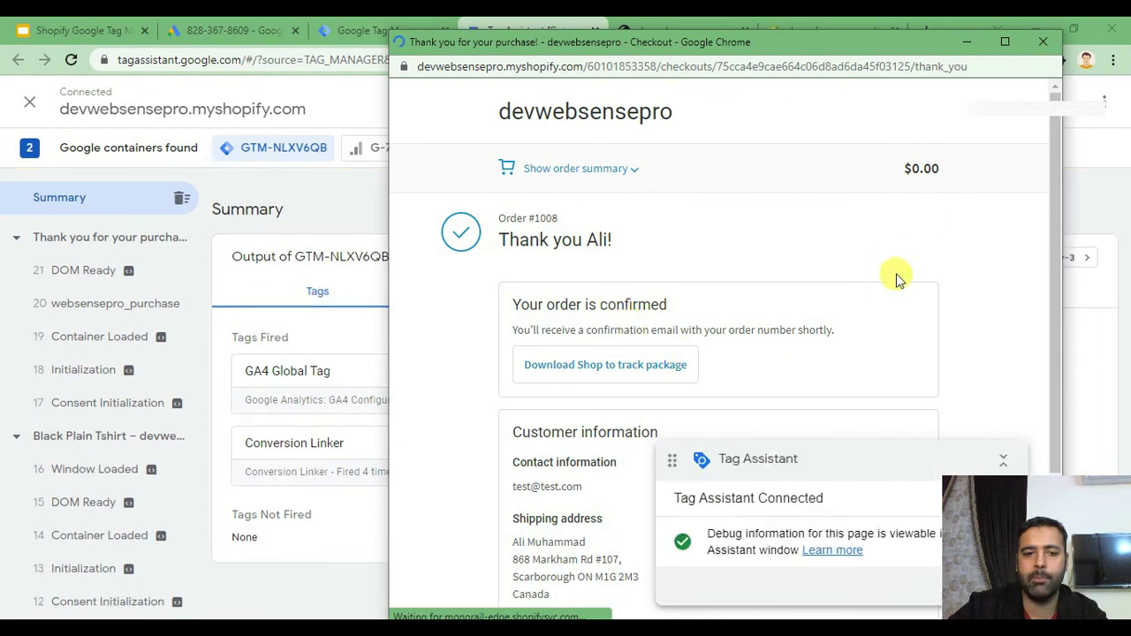
# Step: Minimise the store window and compare the fired tags for the Black Plain Tshirt page and the thank-you page
pyautogui.click(968, 44)
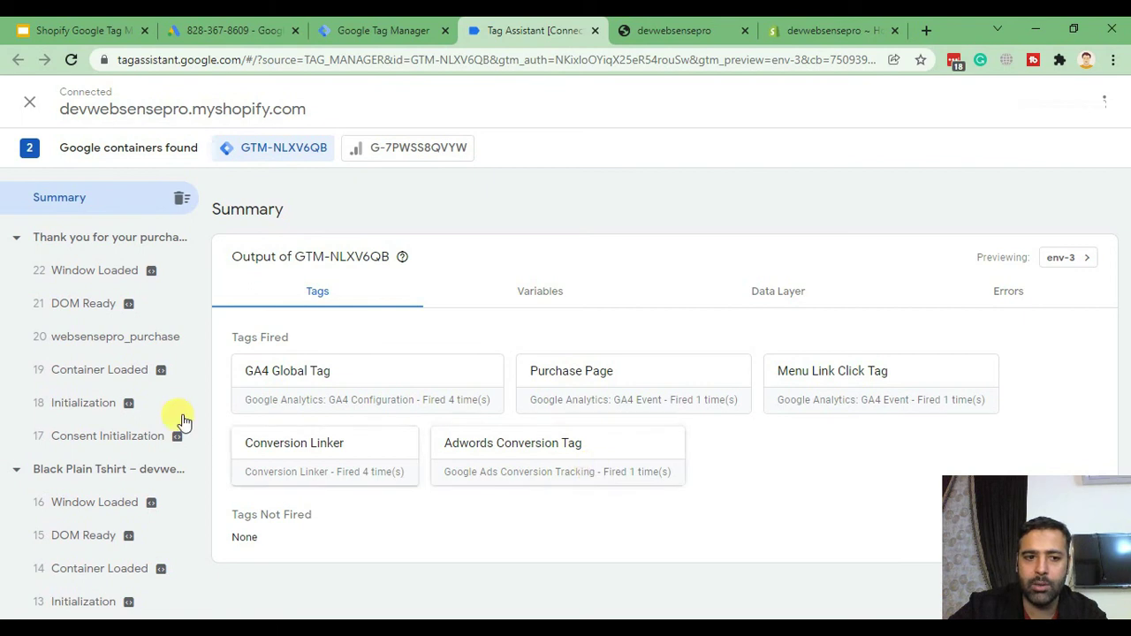
pyautogui.click(68, 469)
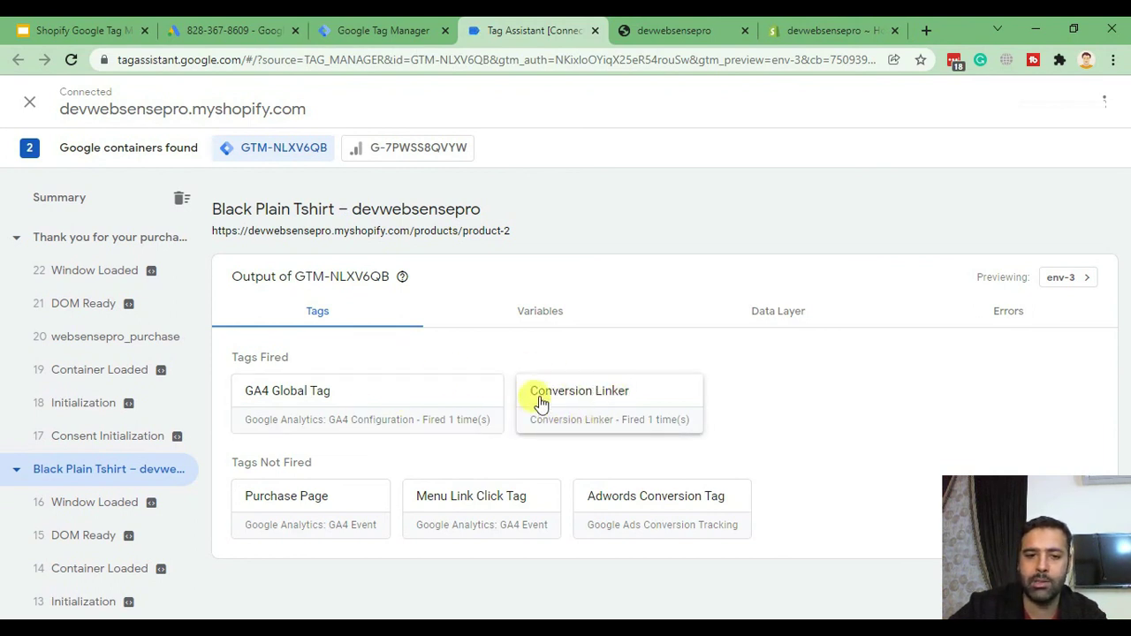
pyautogui.click(91, 252)
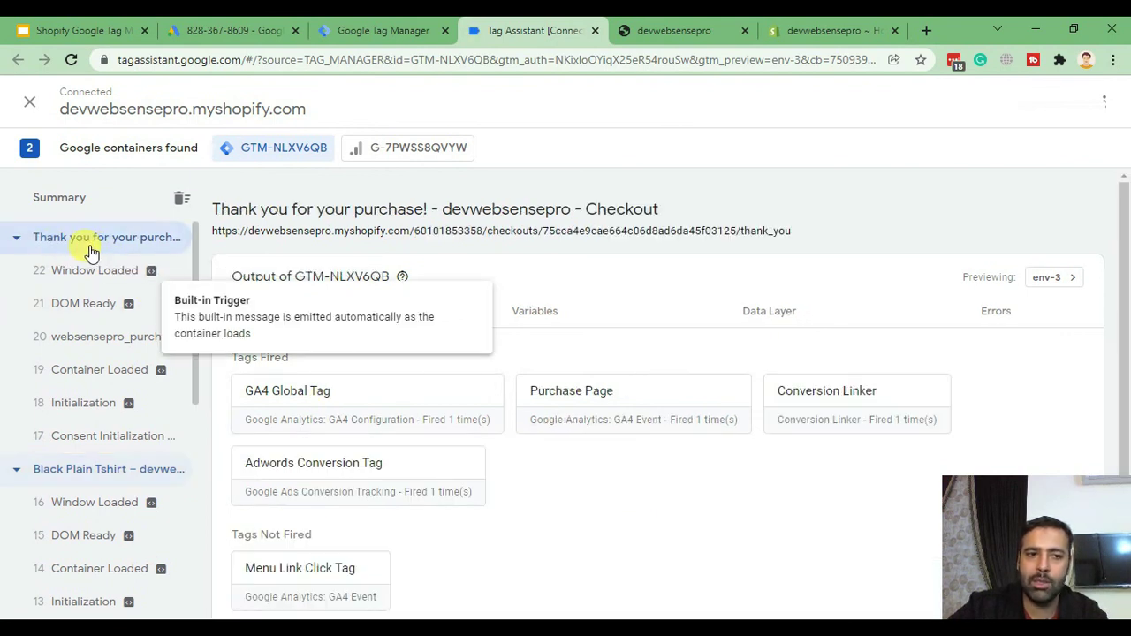
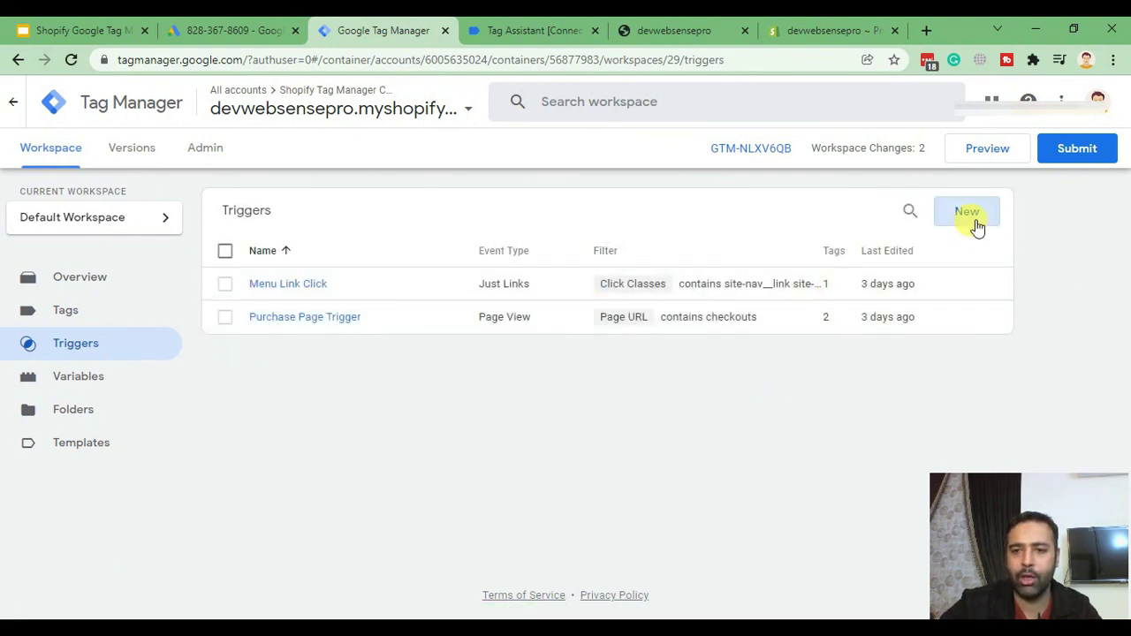
# Step: Create a new trigger in Google Tag Manager and name it Custom Event
pyautogui.click(977, 227)
pyautogui.click(315, 110)
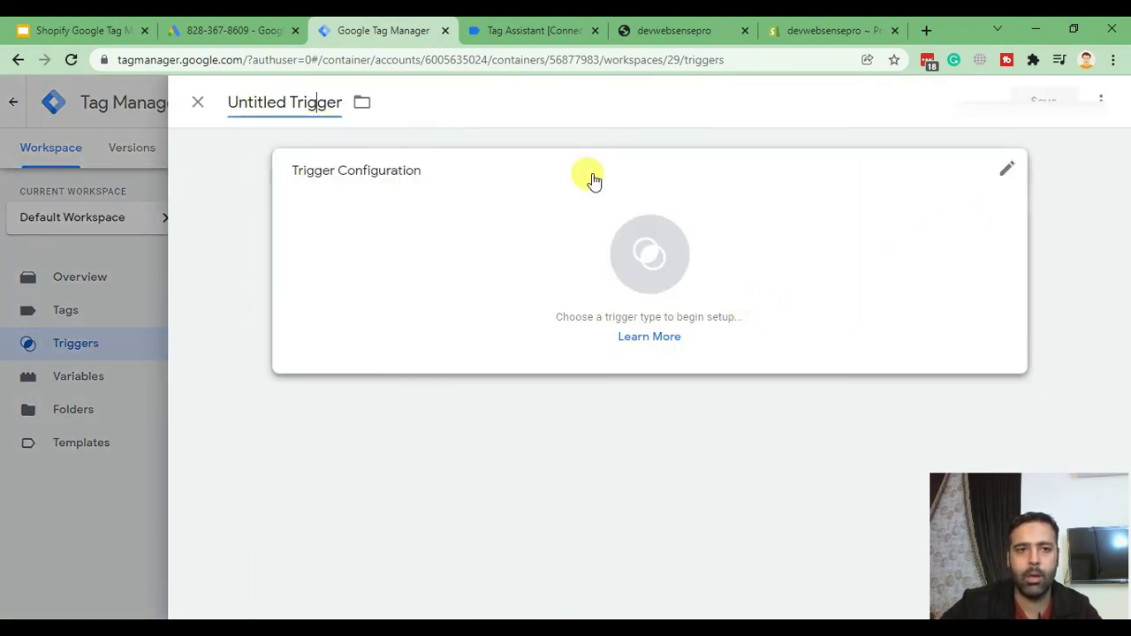
pyautogui.hotkey('ctrl', 'a')
pyautogui.write('C')
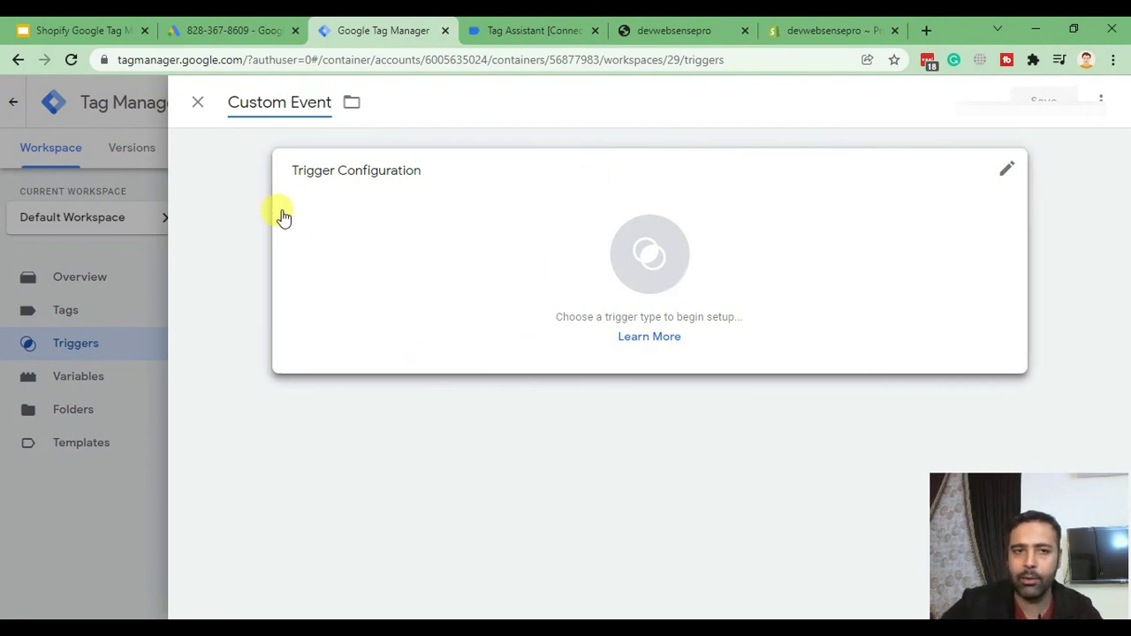
# Step: Switch to Notepad++ to examine the dataLayer purchase script, highlighting totalValue and total_price, and return to the trigger
pyautogui.hotkey('alt', 'Tab')
pyautogui.click(314, 323)
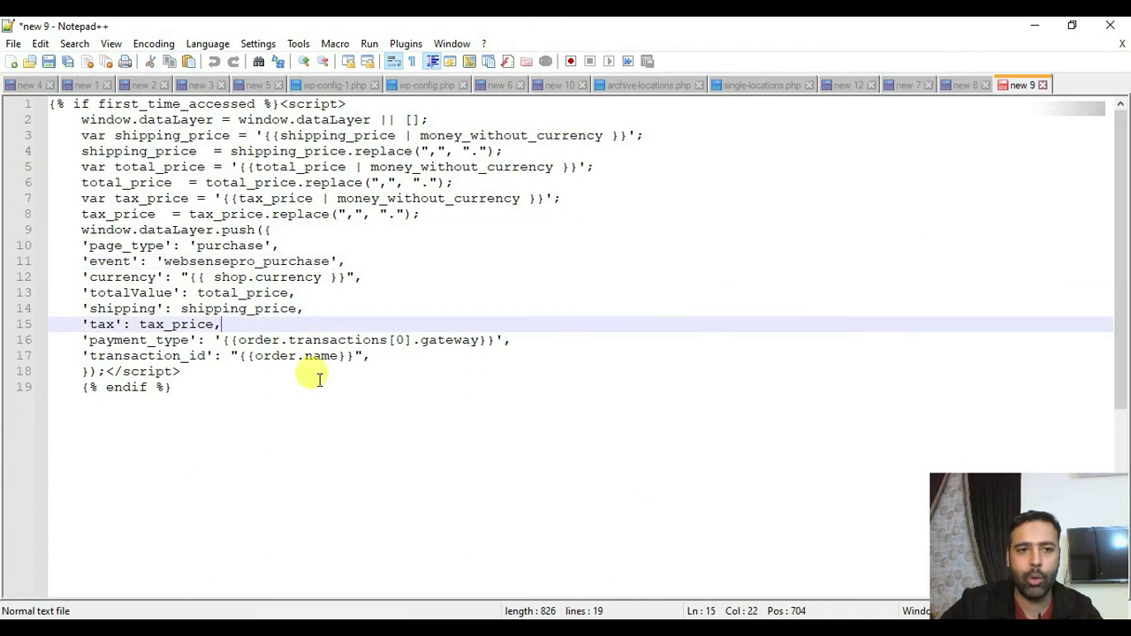
pyautogui.moveTo(176, 387); pyautogui.dragTo(30, 103)
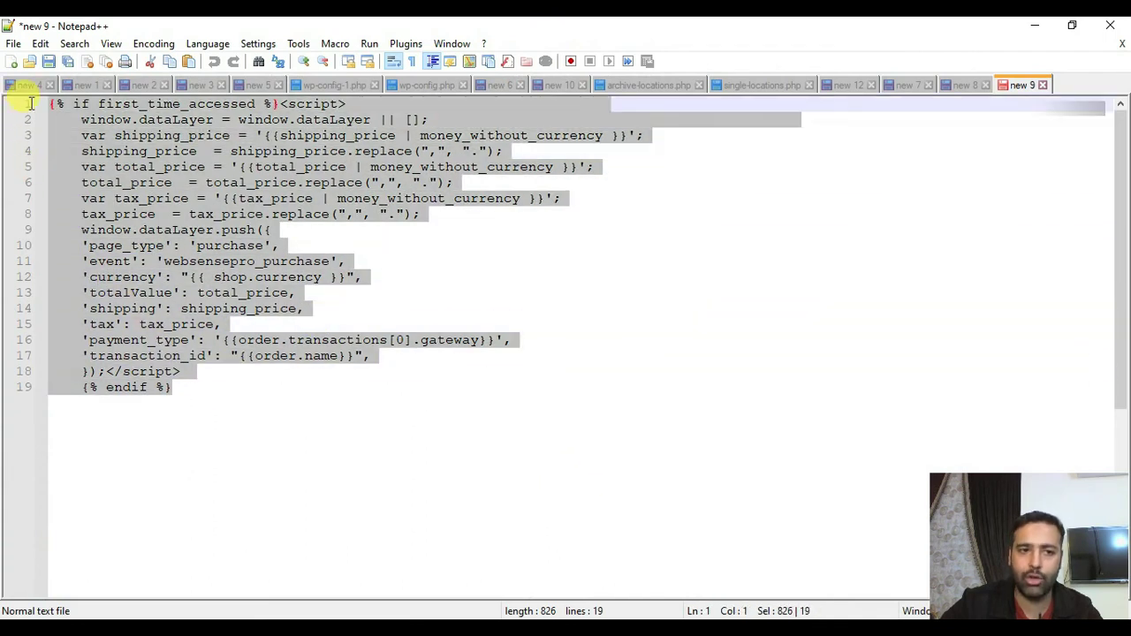
pyautogui.click(221, 276)
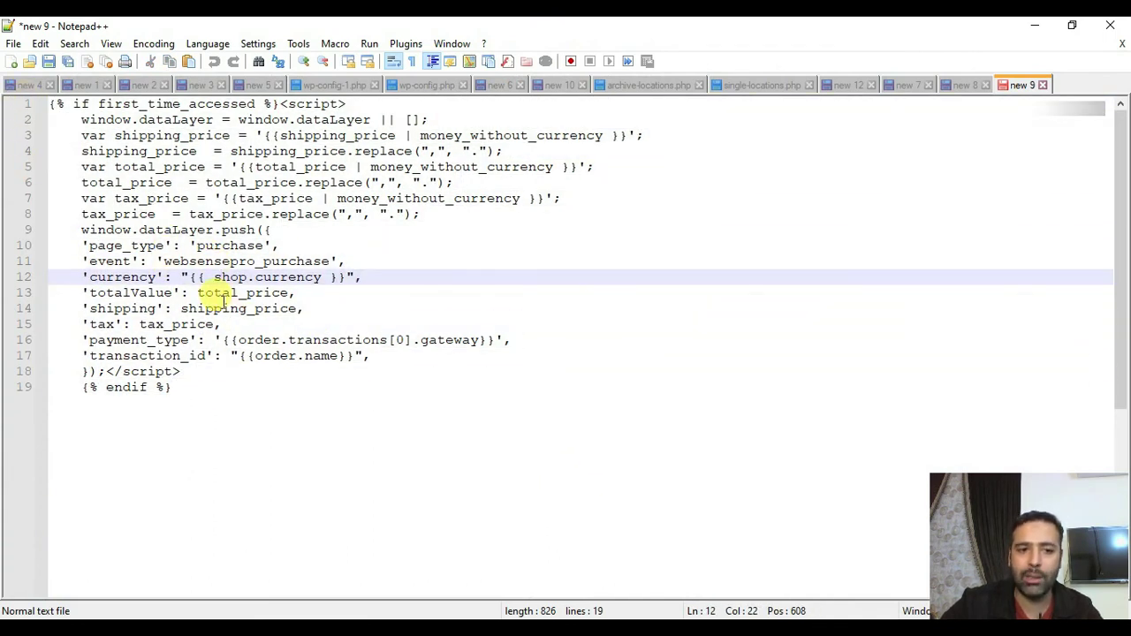
pyautogui.moveTo(90, 293); pyautogui.dragTo(175, 294)
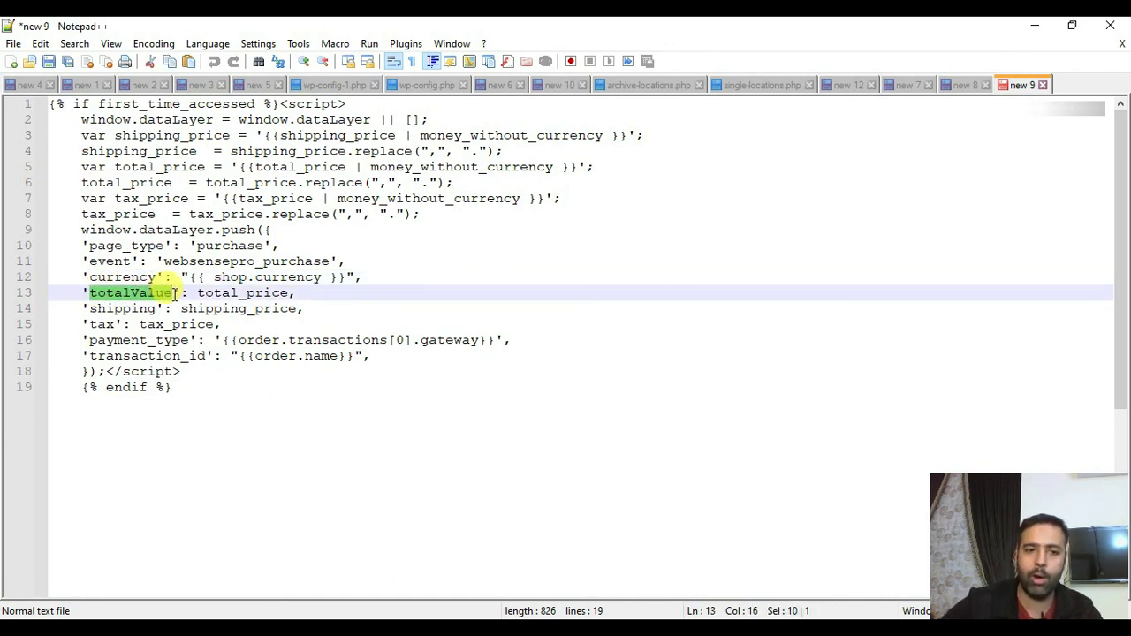
pyautogui.moveTo(192, 293); pyautogui.dragTo(290, 299)
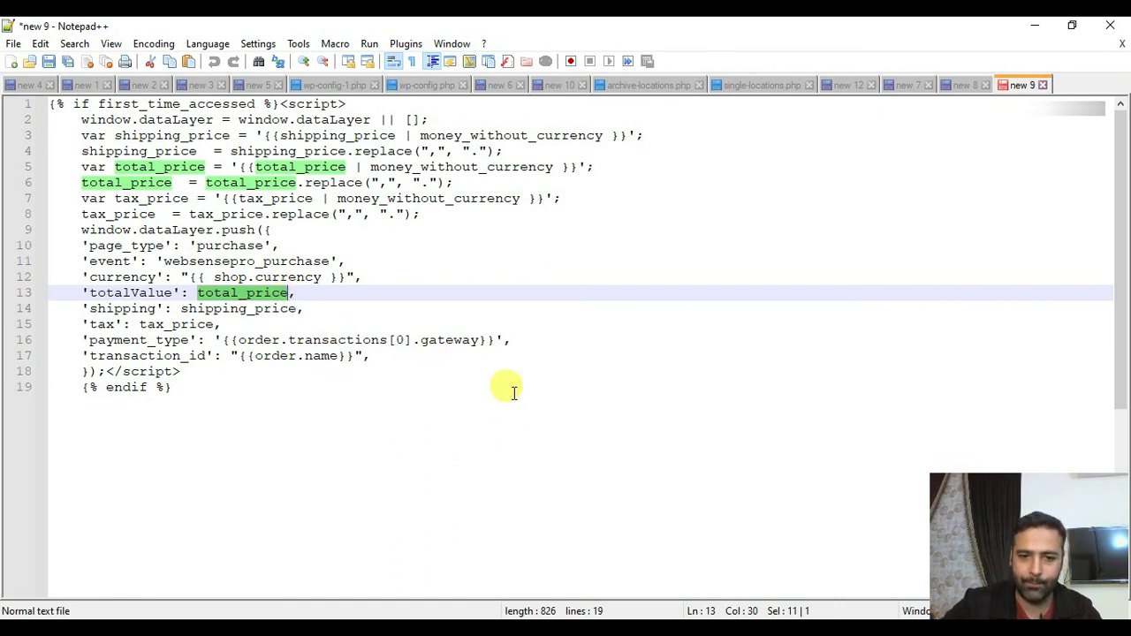
pyautogui.hotkey('alt', 'Tab')
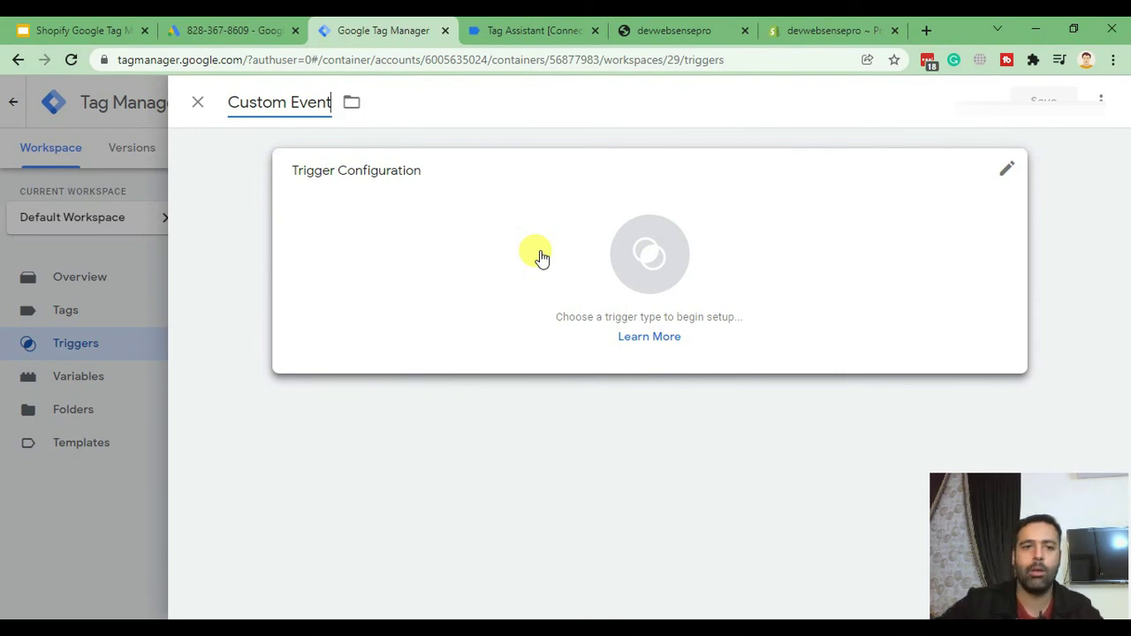
# Step: Set the trigger type of the new trigger to Custom Event
pyautogui.click(674, 248)
pyautogui.scroll(-4, 877, 256)
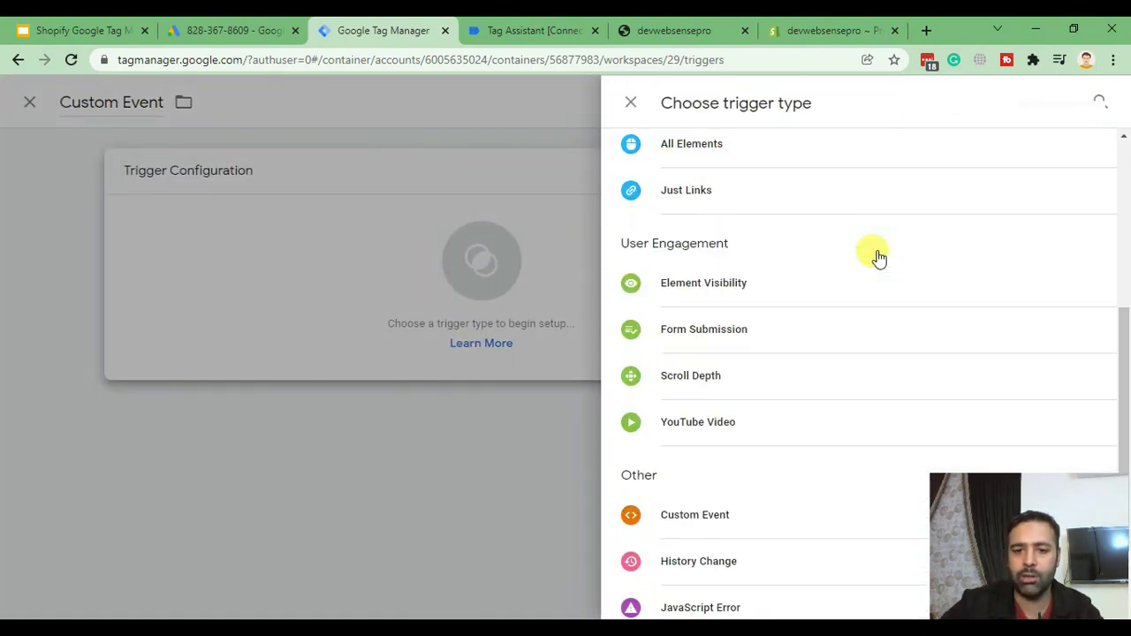
pyautogui.scroll(-1, 877, 256)
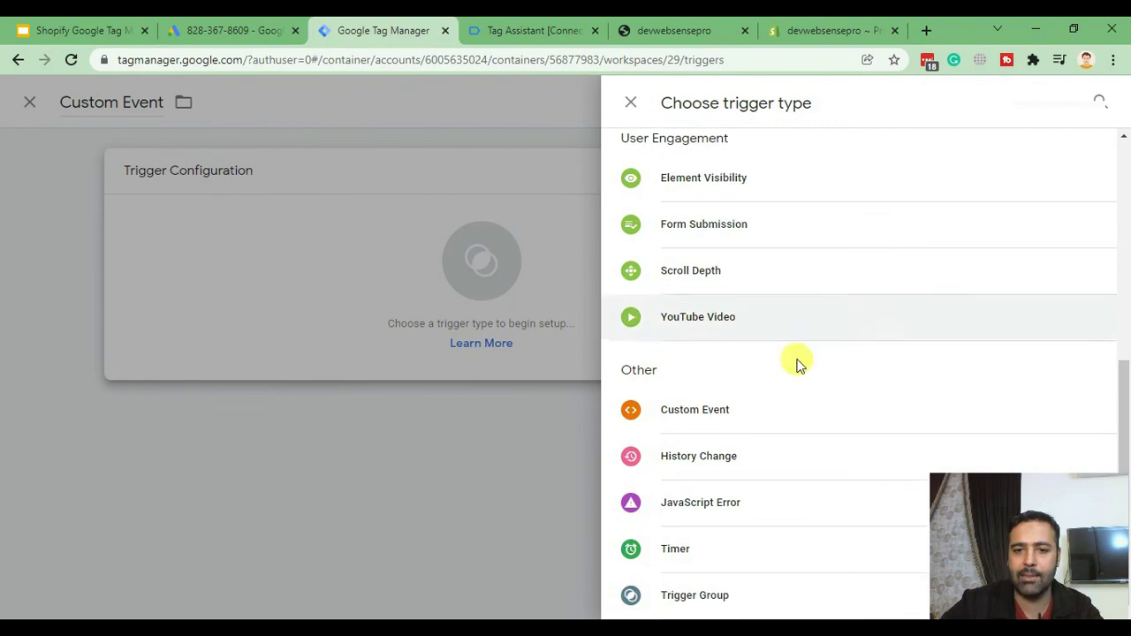
pyautogui.click(741, 415)
# Step: Copy the event name websensepro_purchase from the thank-you page's dataLayer push in Tag Assistant
pyautogui.click(372, 343)
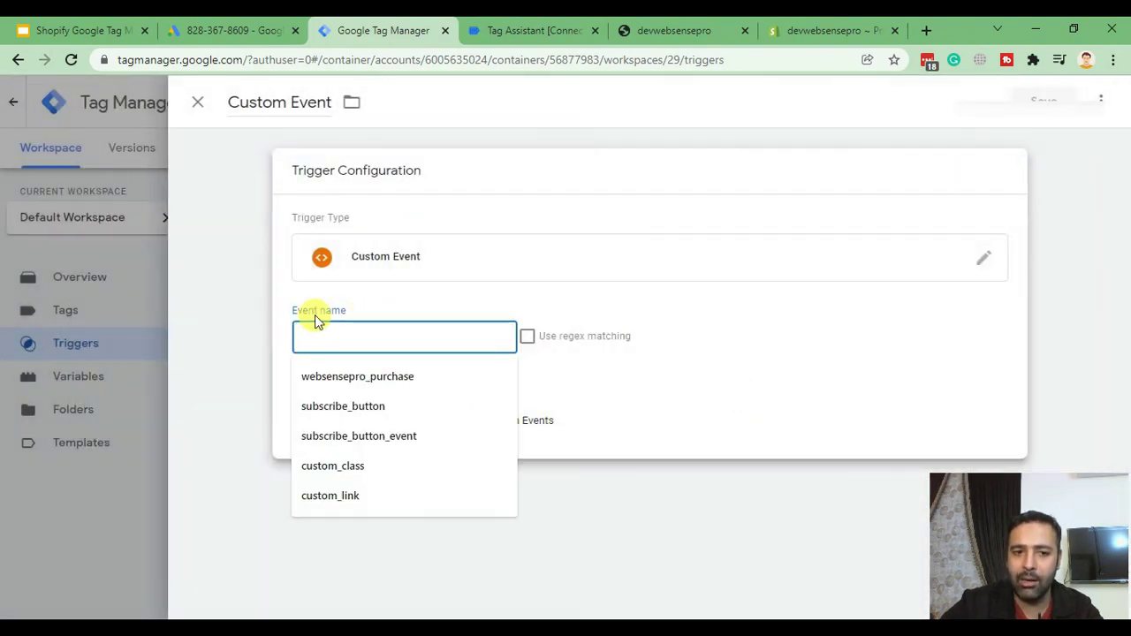
pyautogui.click(520, 30)
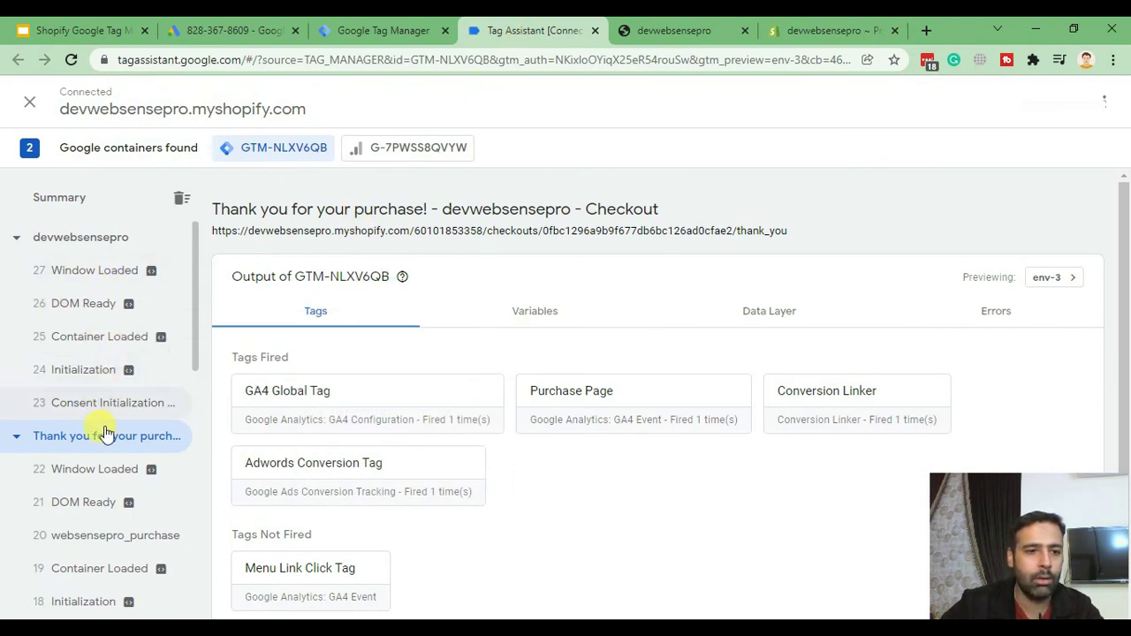
pyautogui.scroll(-2, 124, 336)
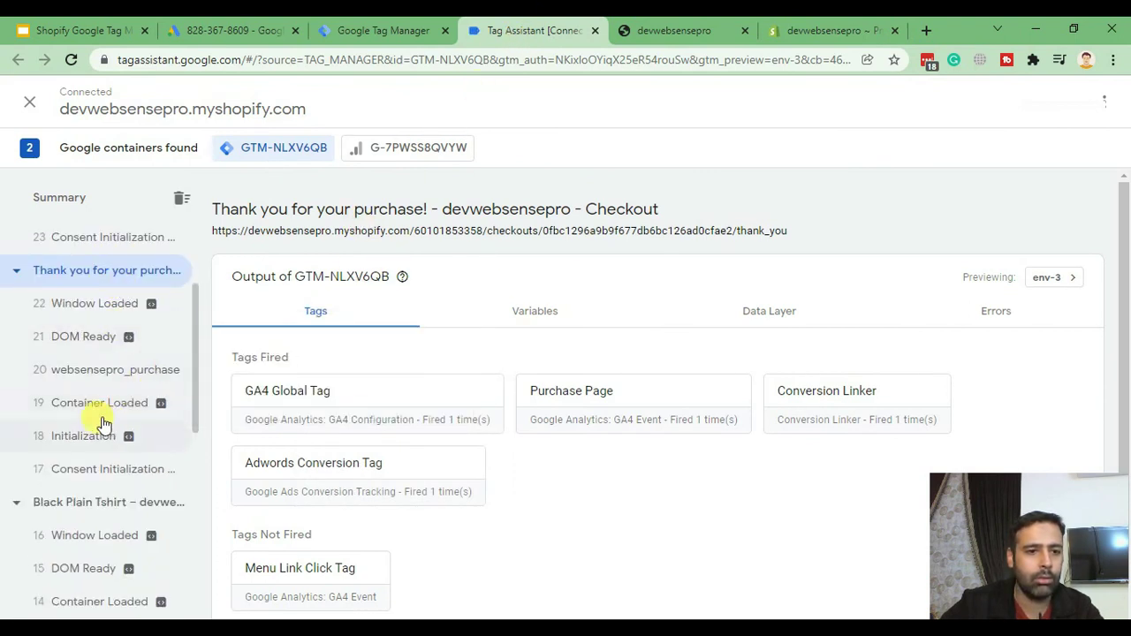
pyautogui.click(103, 375)
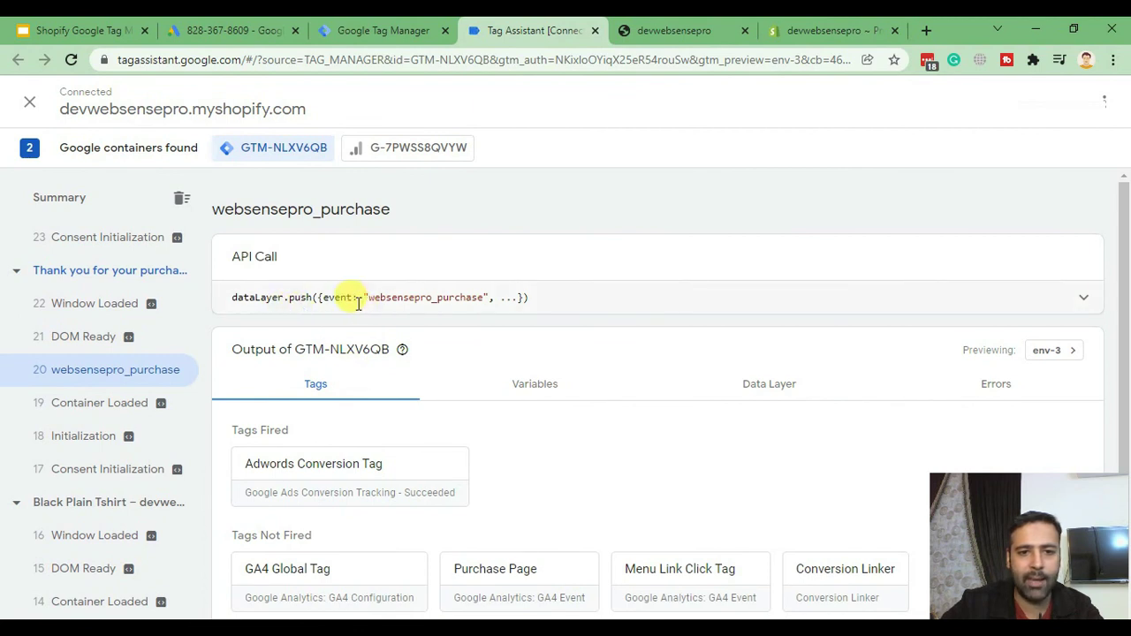
pyautogui.moveTo(367, 299); pyautogui.dragTo(491, 297)
pyautogui.hotkey('ctrl', 'c')
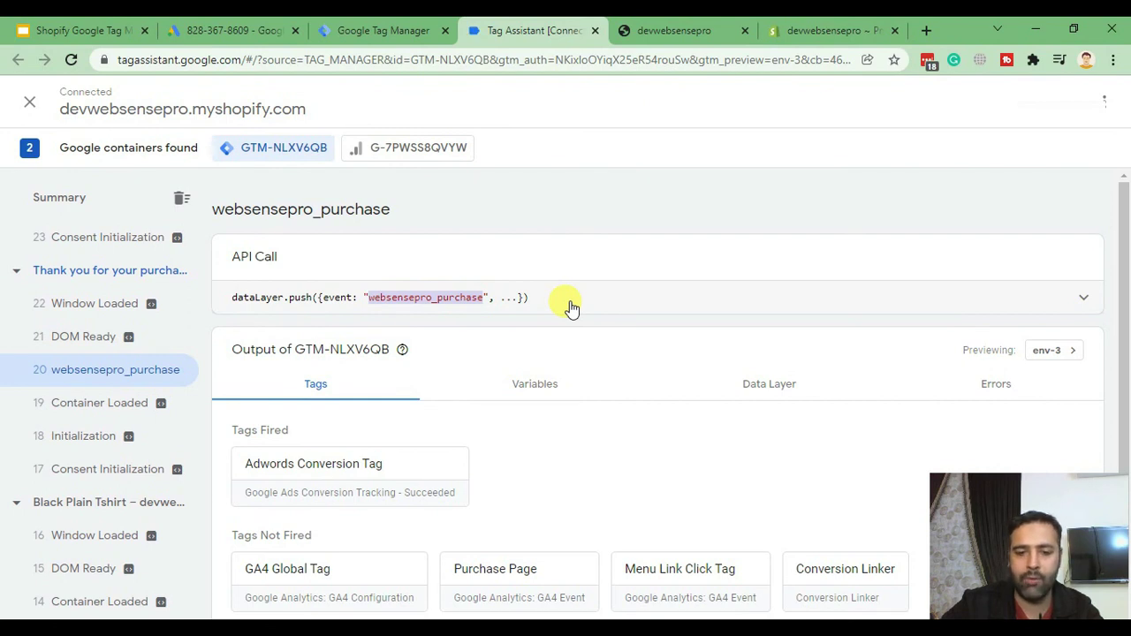
# Step: Return to Google Tag Manager, set the Custom Event trigger's event name to websensepro_purchase and save the trigger
pyautogui.click(394, 38)
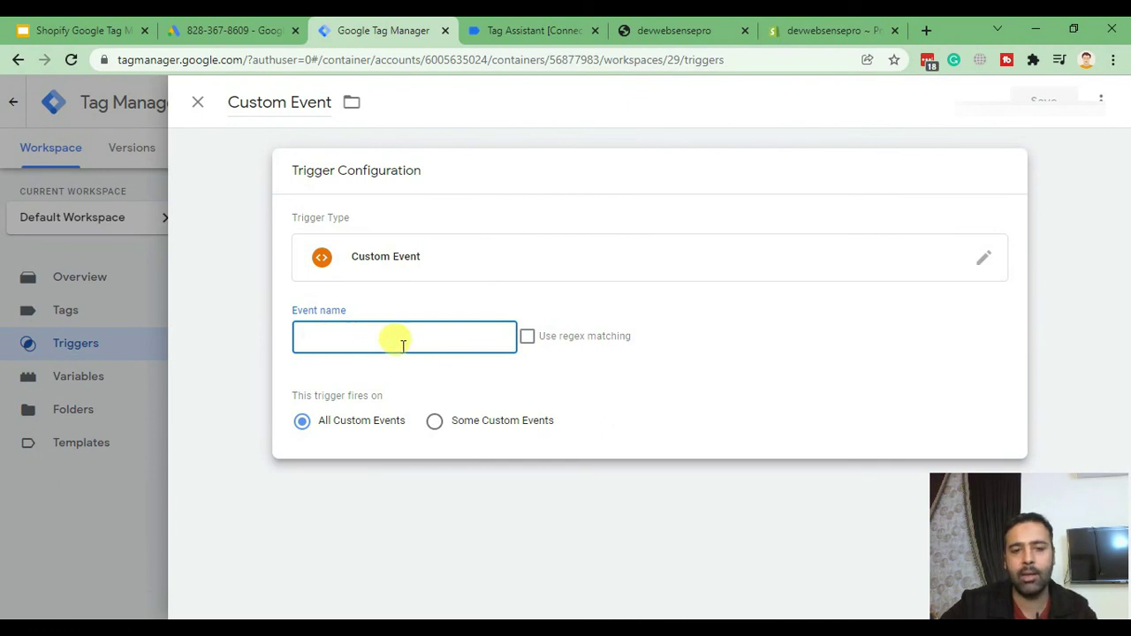
pyautogui.hotkey('ctrl', 'v')
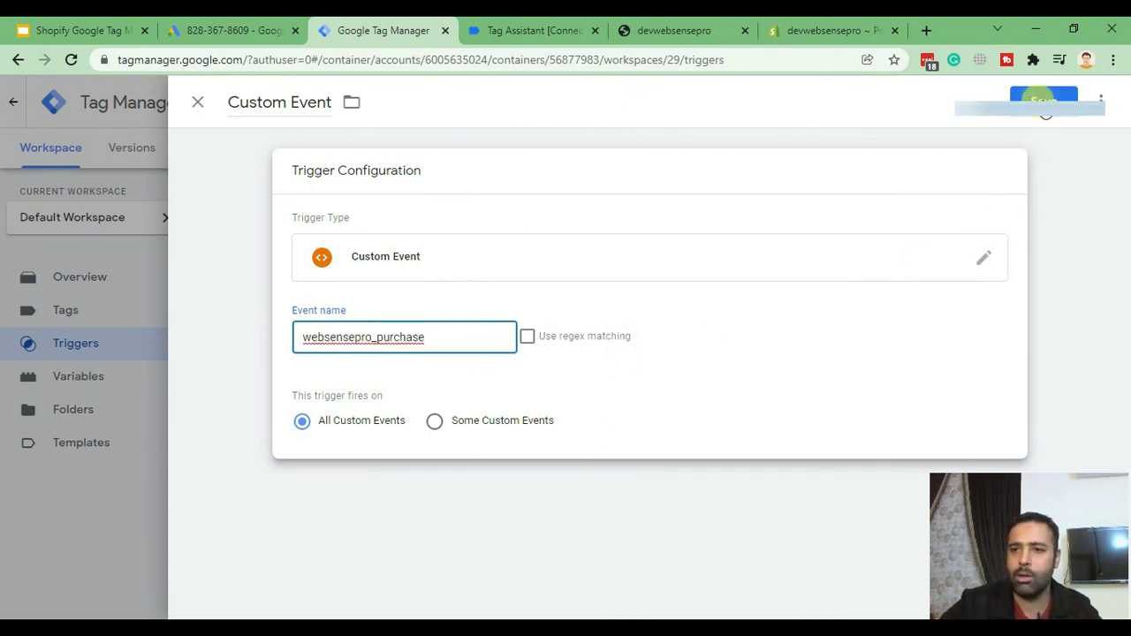
pyautogui.click(1044, 102)
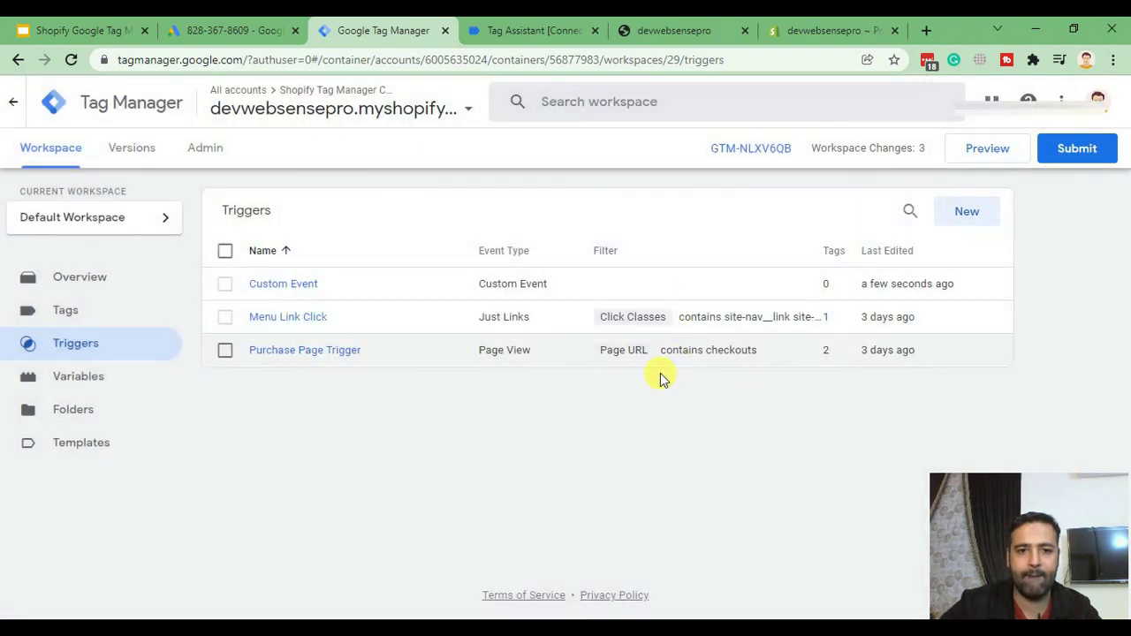
# Step: Switch to Google Ads and start a new website conversion action from the Conversions page
pyautogui.click(237, 31)
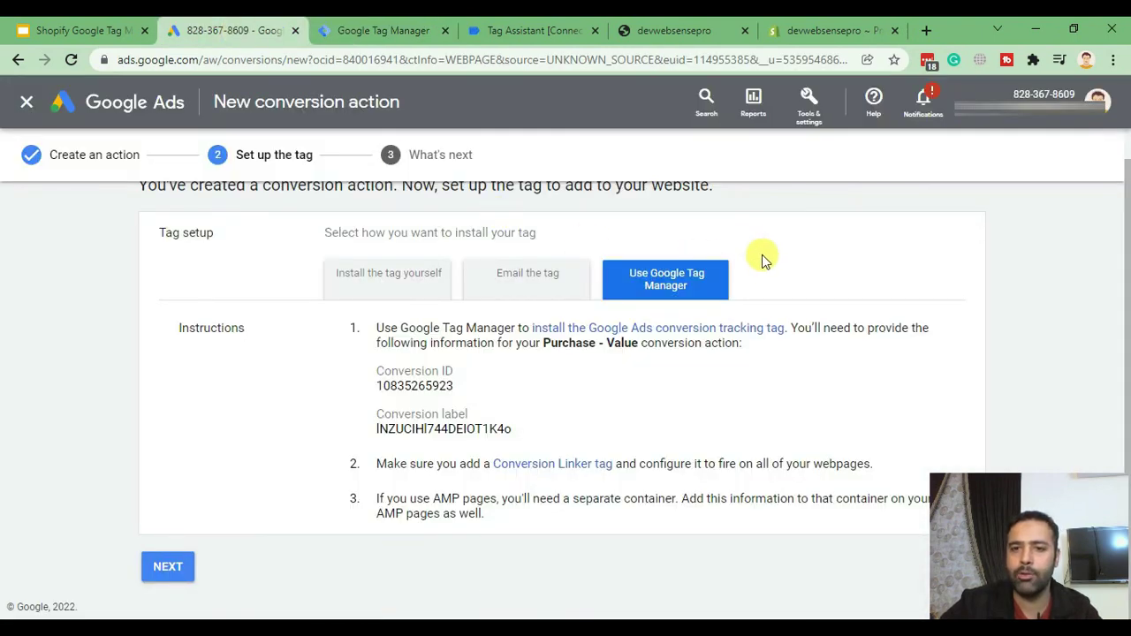
pyautogui.click(809, 115)
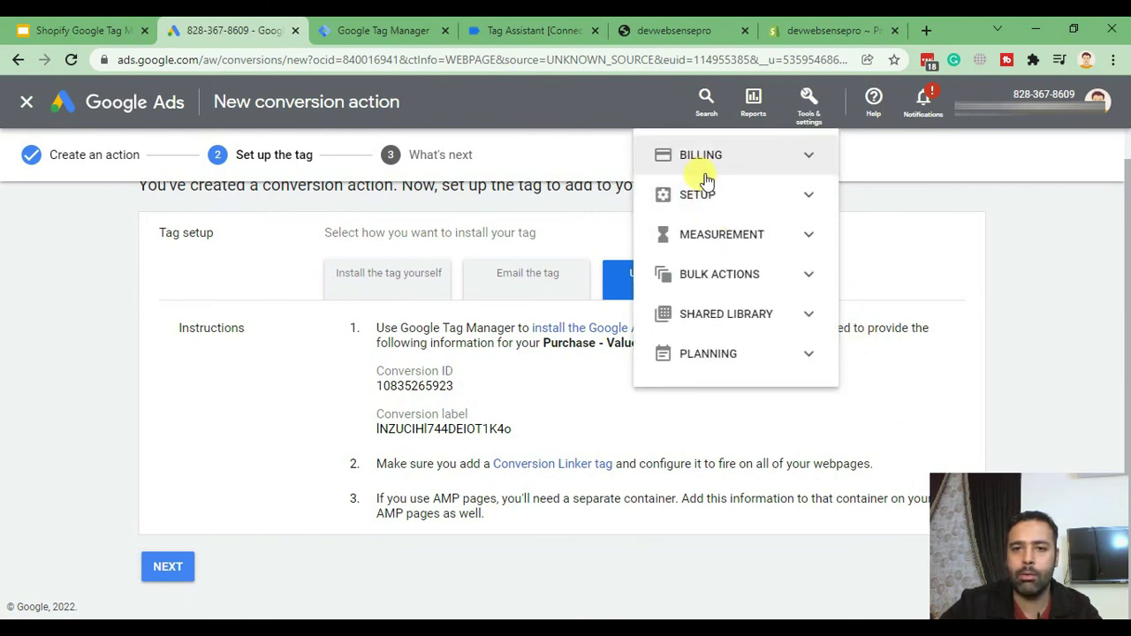
pyautogui.click(804, 231)
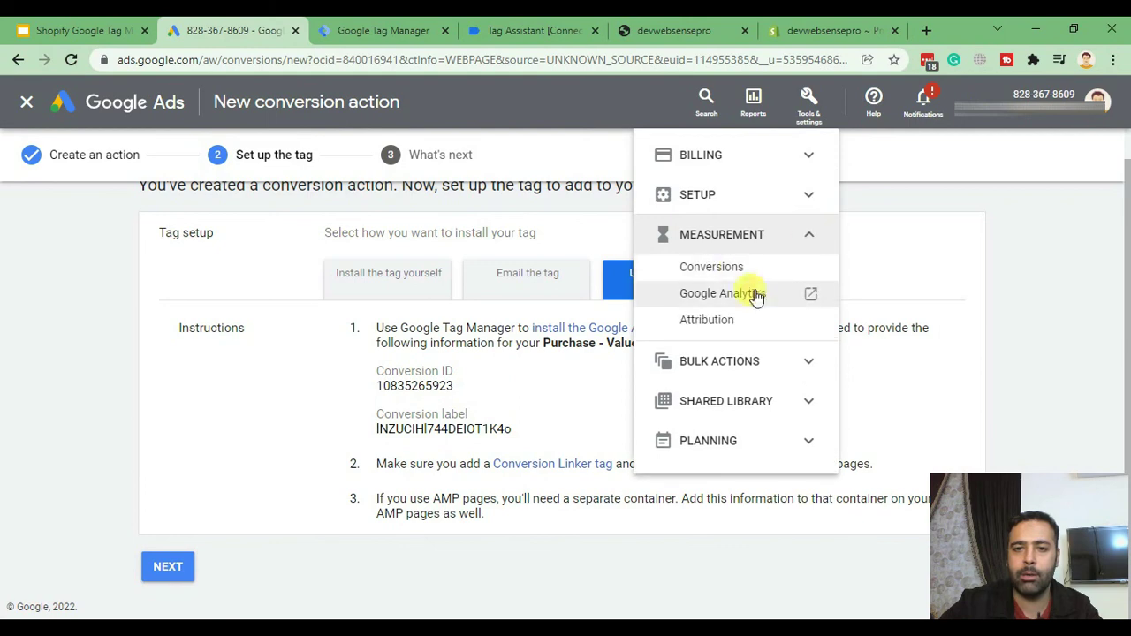
pyautogui.click(742, 269)
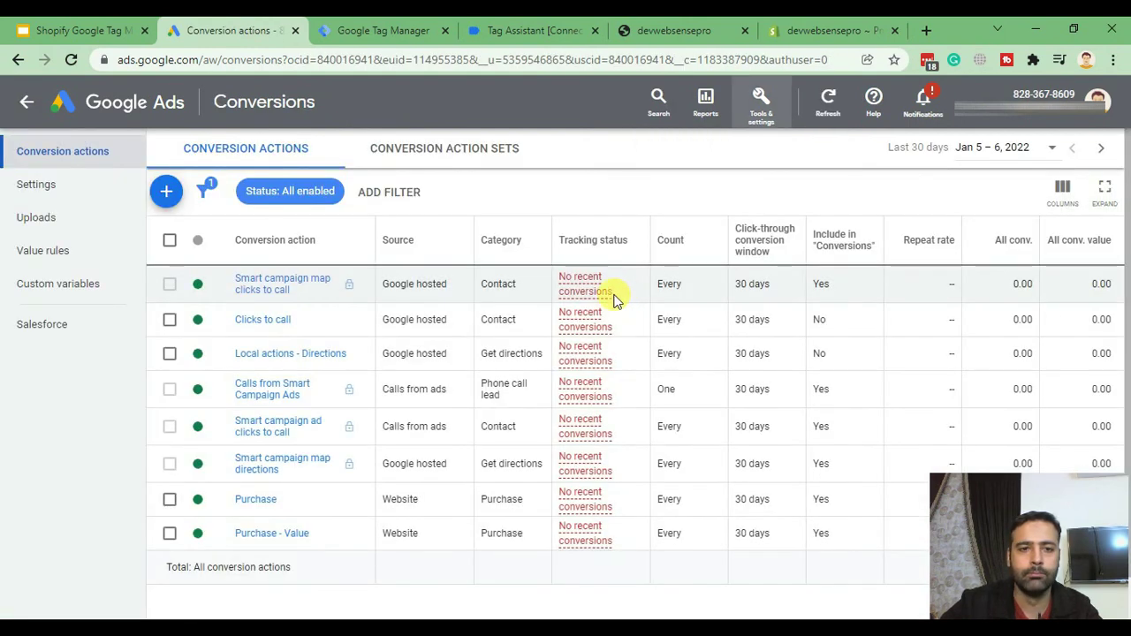
pyautogui.click(166, 191)
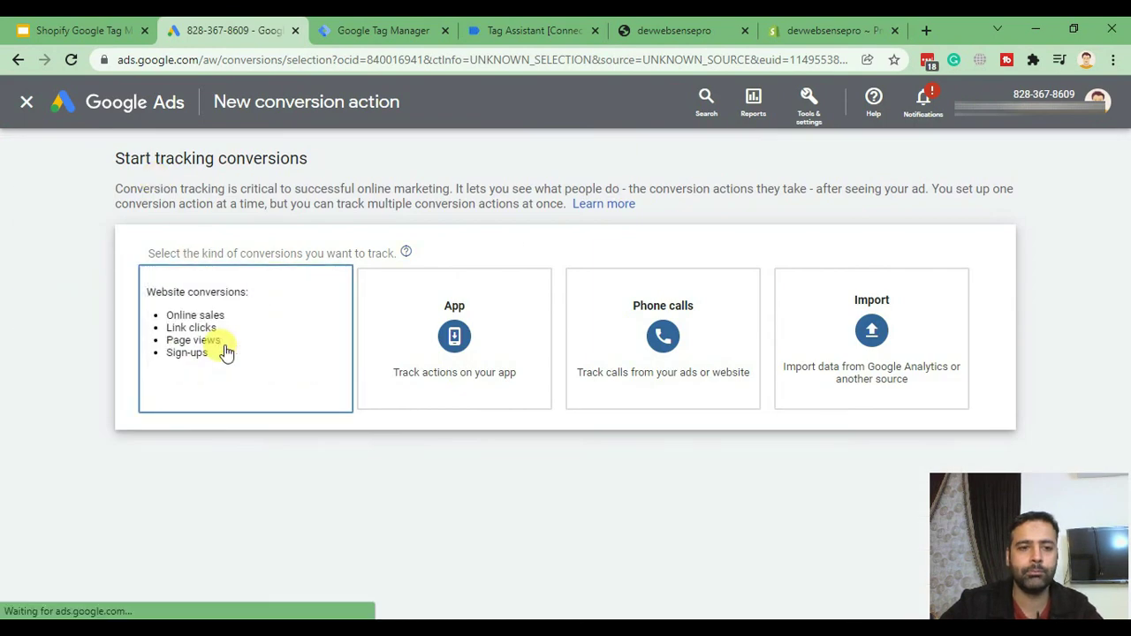
pyautogui.click(225, 345)
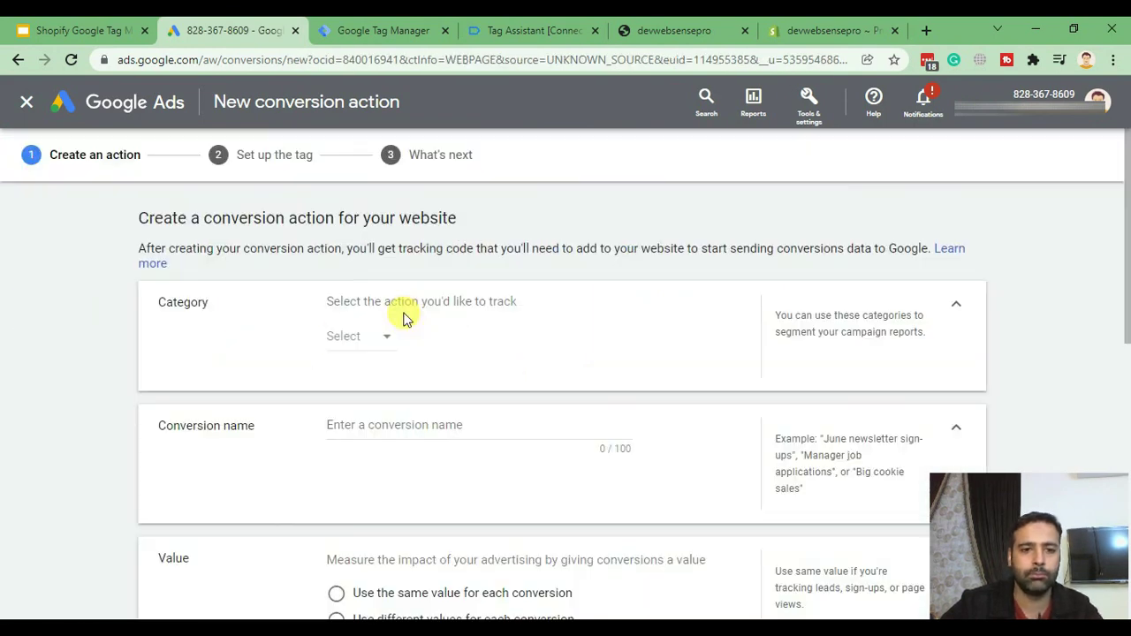
# Step: Set the conversion category to Purchase and name the conversion action "Purchase - With Total Value"
pyautogui.click(396, 338)
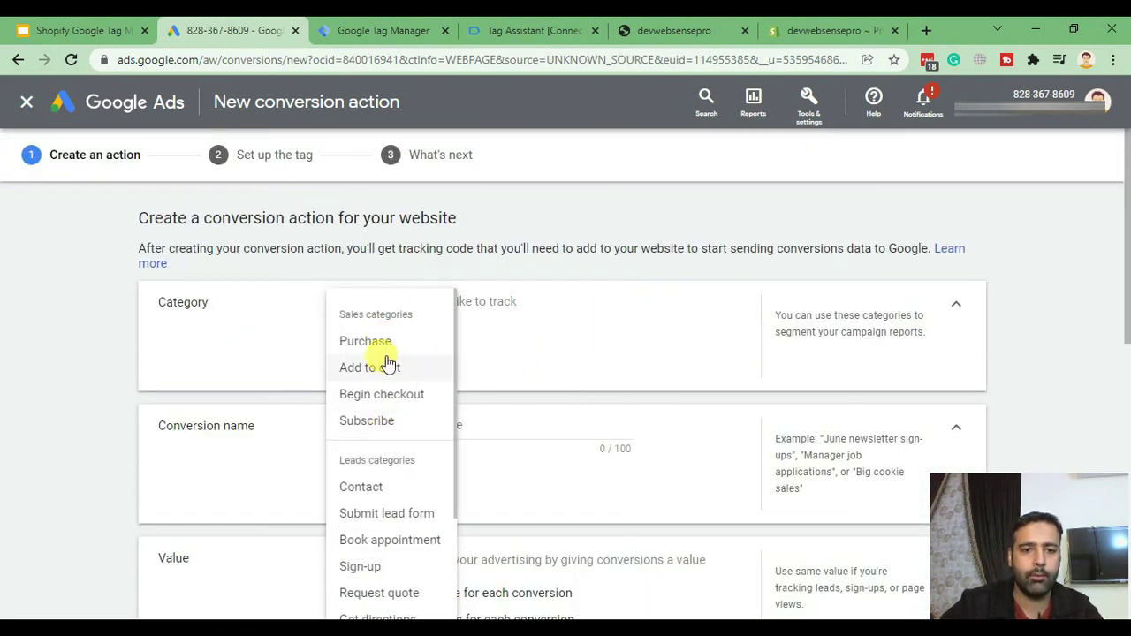
pyautogui.click(371, 340)
pyautogui.click(428, 433)
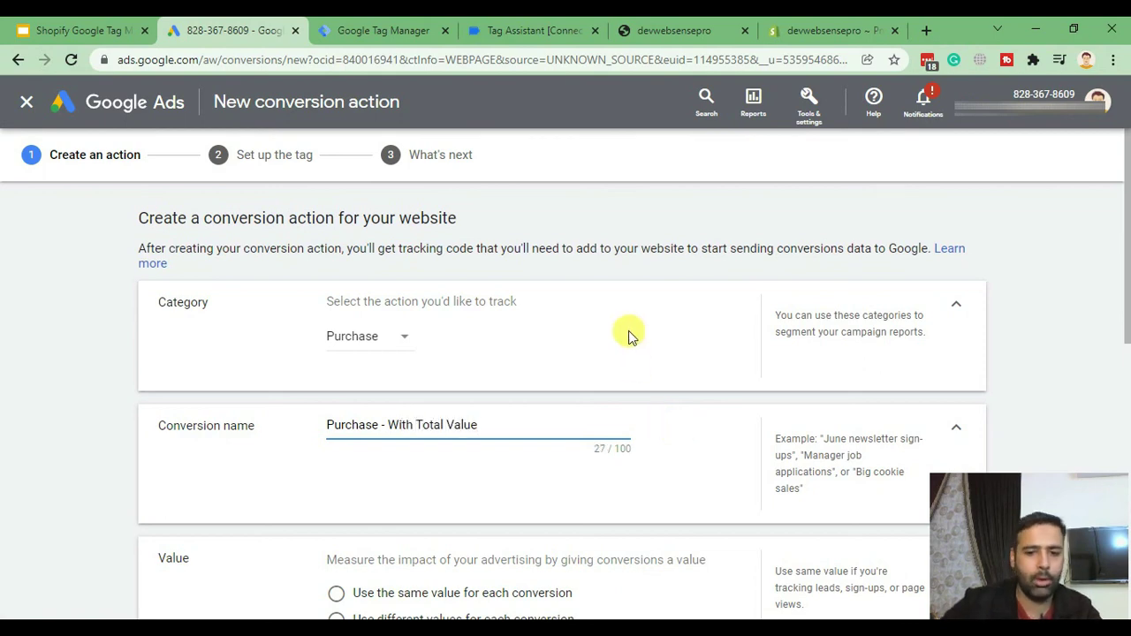
# Step: Set the conversion action to use different values for each conversion
pyautogui.scroll(-5, 628, 335)
pyautogui.scroll(2, 627, 334)
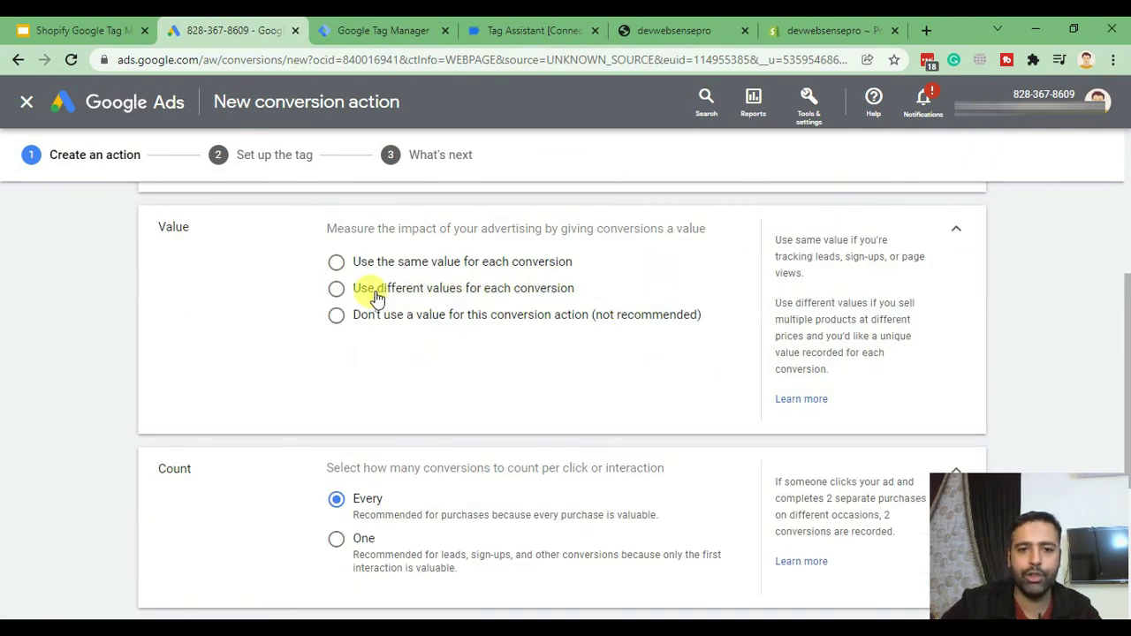
pyautogui.click(336, 288)
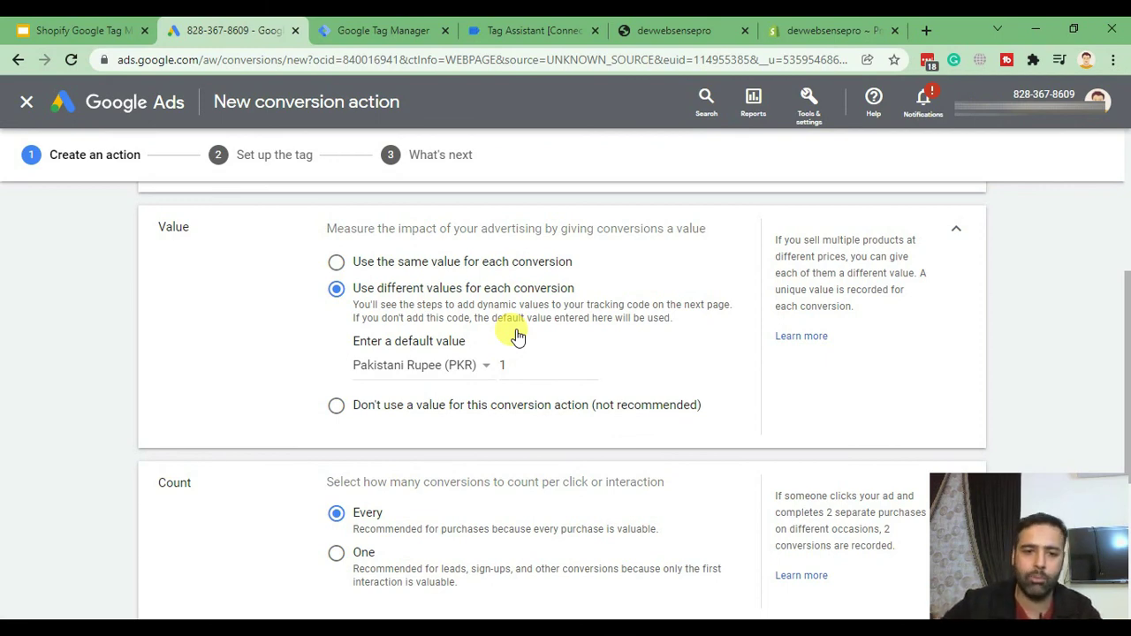
# Step: Set the attribution model to Position-based and create the conversion action
pyautogui.scroll(-4, 517, 335)
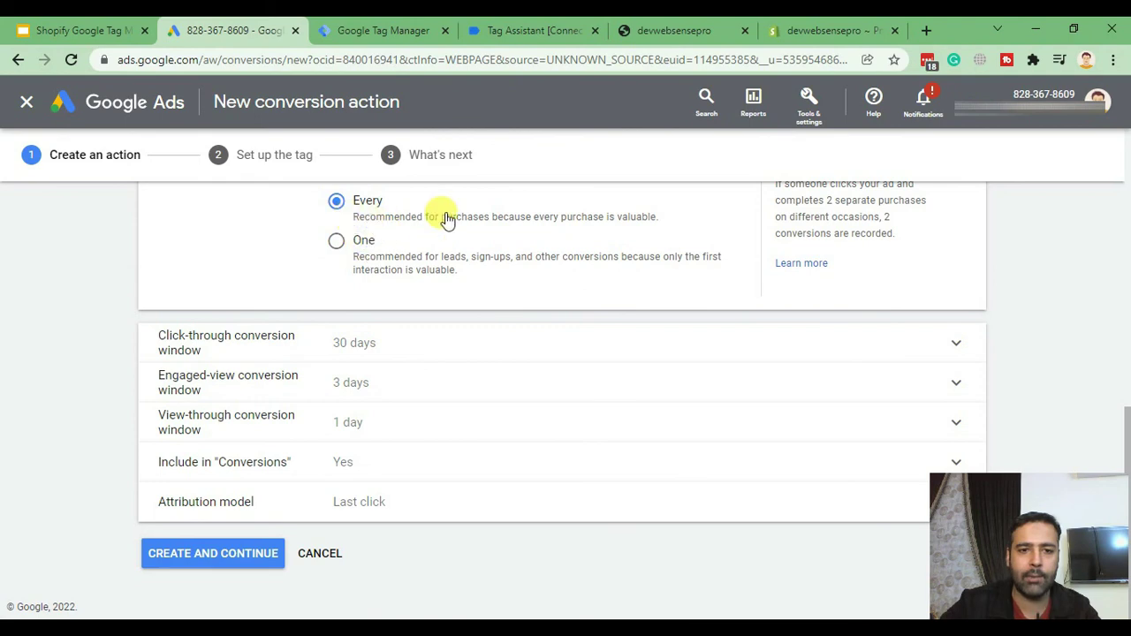
pyautogui.click(404, 500)
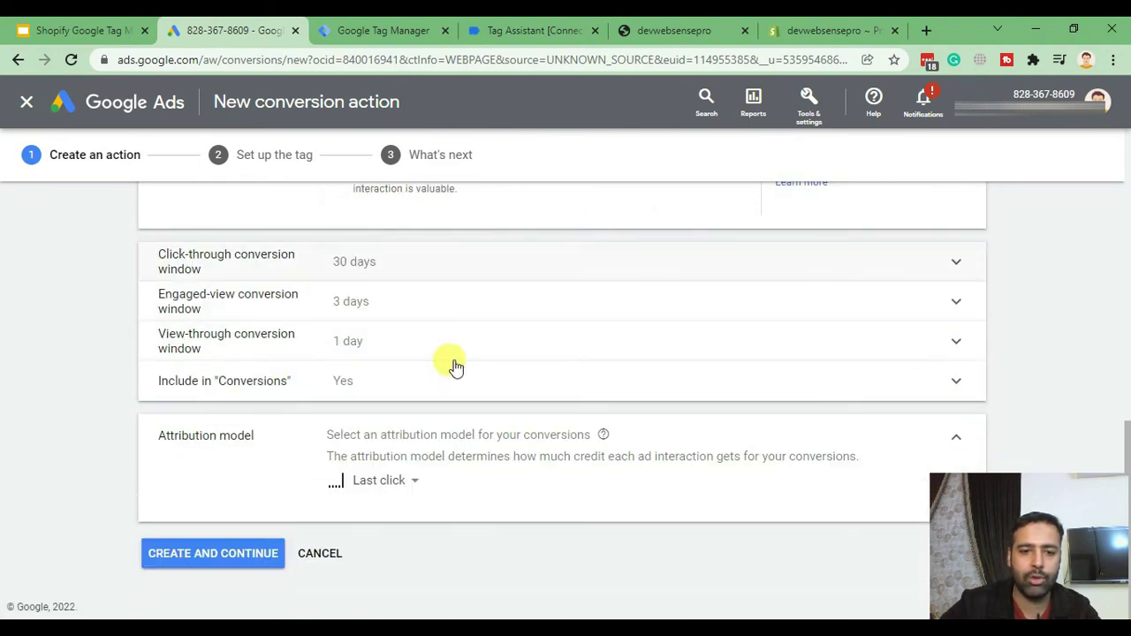
pyautogui.click(380, 481)
pyautogui.click(419, 469)
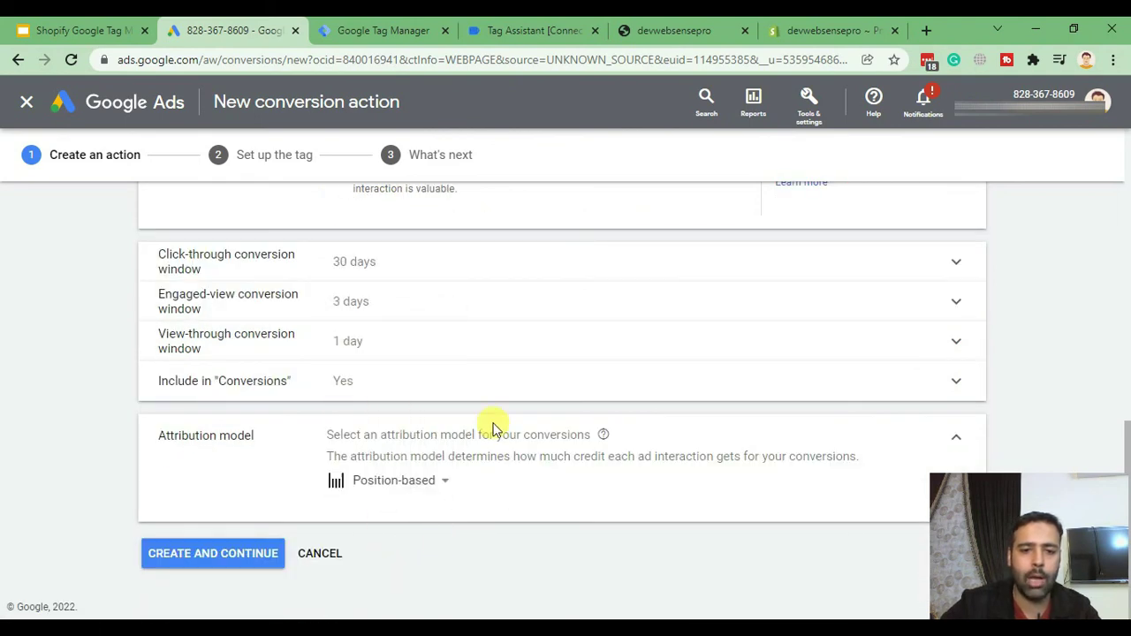
pyautogui.click(220, 556)
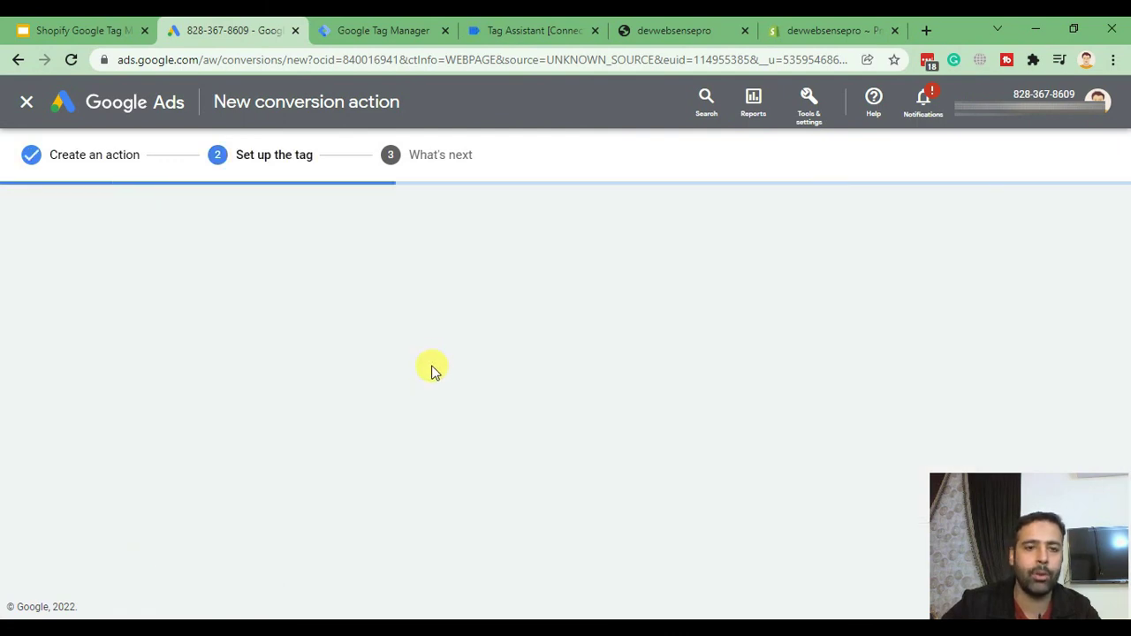
# Step: Choose Google Tag Manager as the tag installation method and copy the conversion ID
pyautogui.click(665, 393)
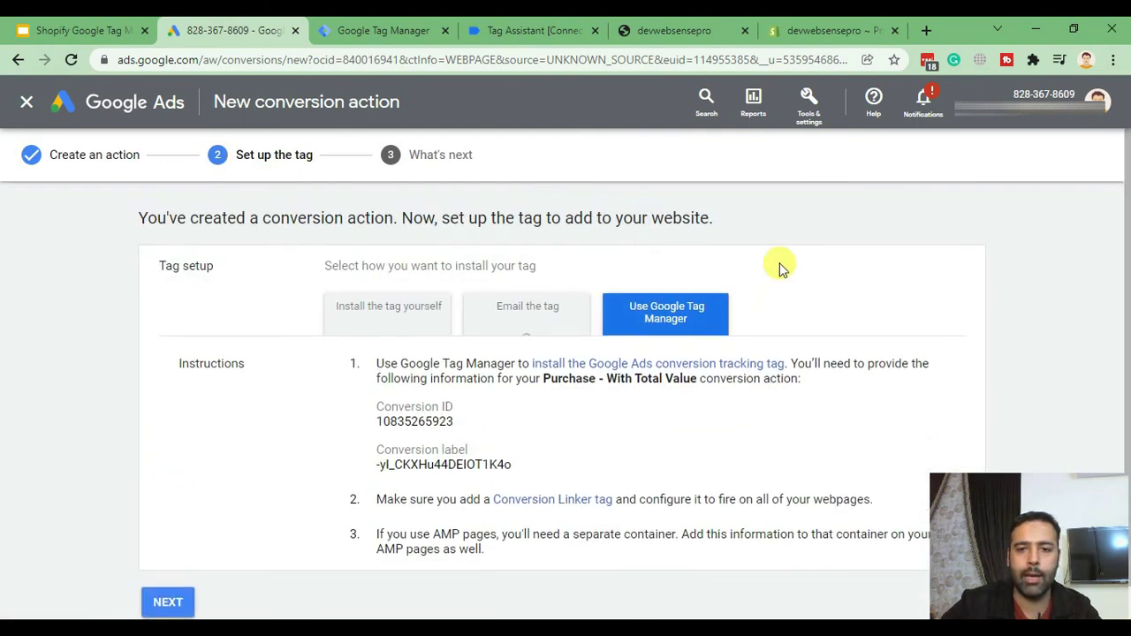
pyautogui.scroll(-1, 780, 265)
pyautogui.doubleClick(415, 385)
pyautogui.hotkey('ctrl', 'c')
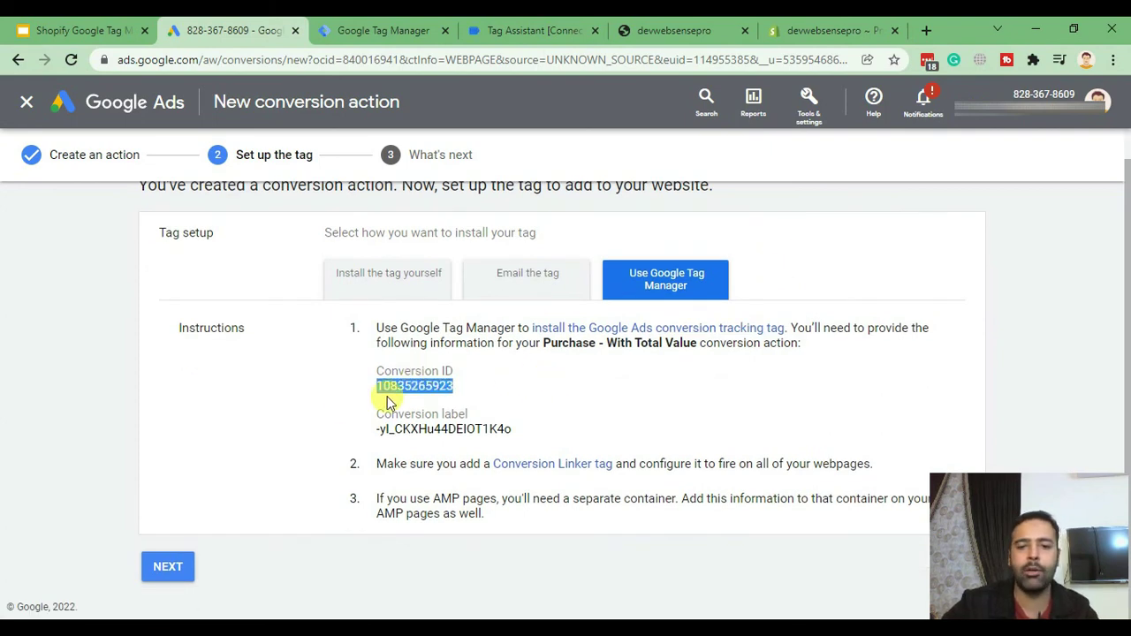
# Step: Switch to Google Tag Manager, edit the Adwords Conversion Tag and replace its conversion ID with the copied one
pyautogui.click(382, 30)
pyautogui.click(116, 318)
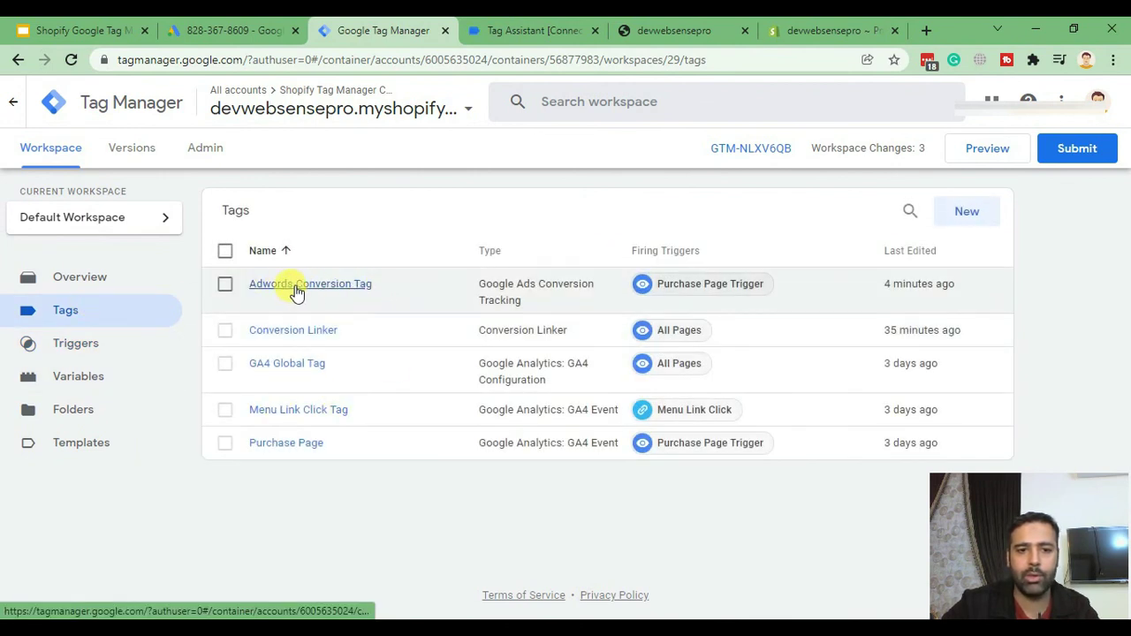
pyautogui.click(297, 290)
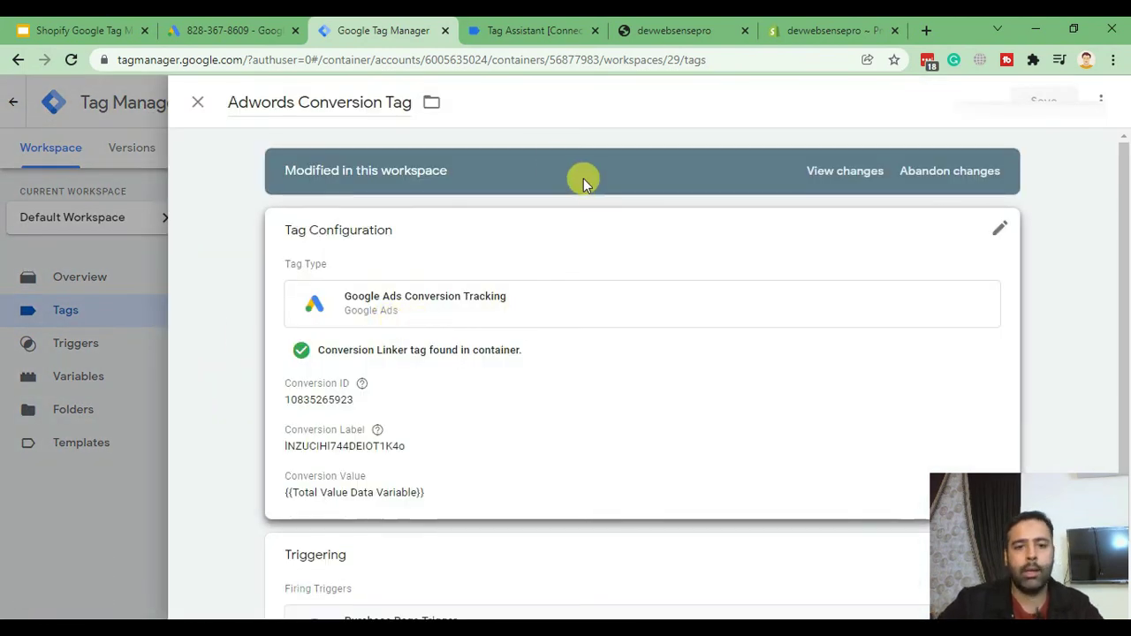
pyautogui.scroll(-1, 552, 229)
pyautogui.click(539, 318)
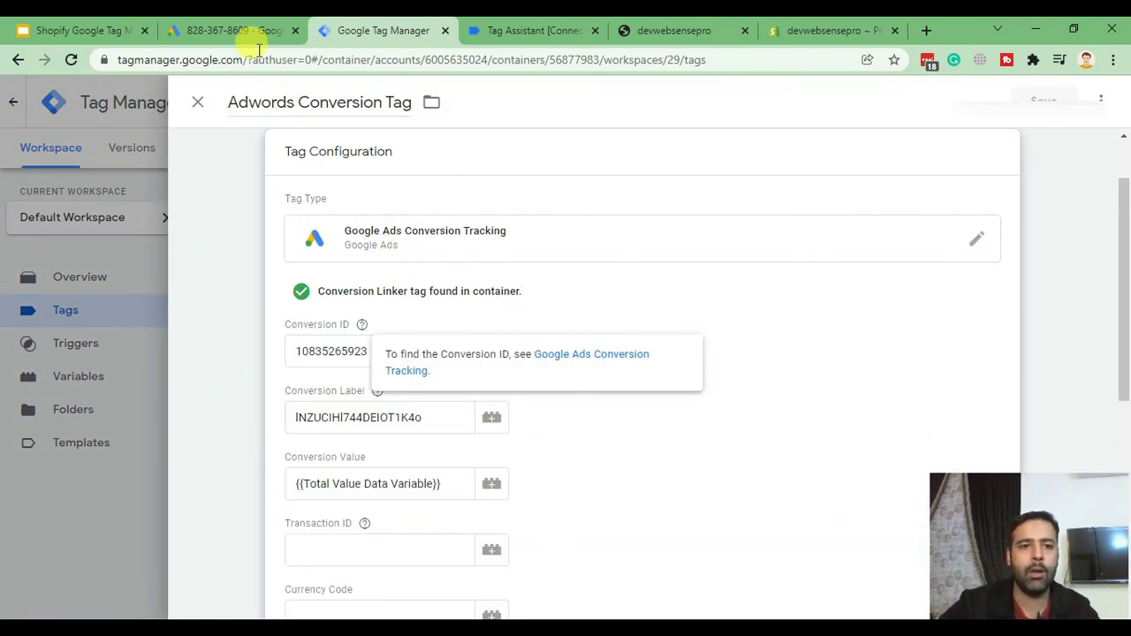
pyautogui.click(238, 30)
pyautogui.click(389, 30)
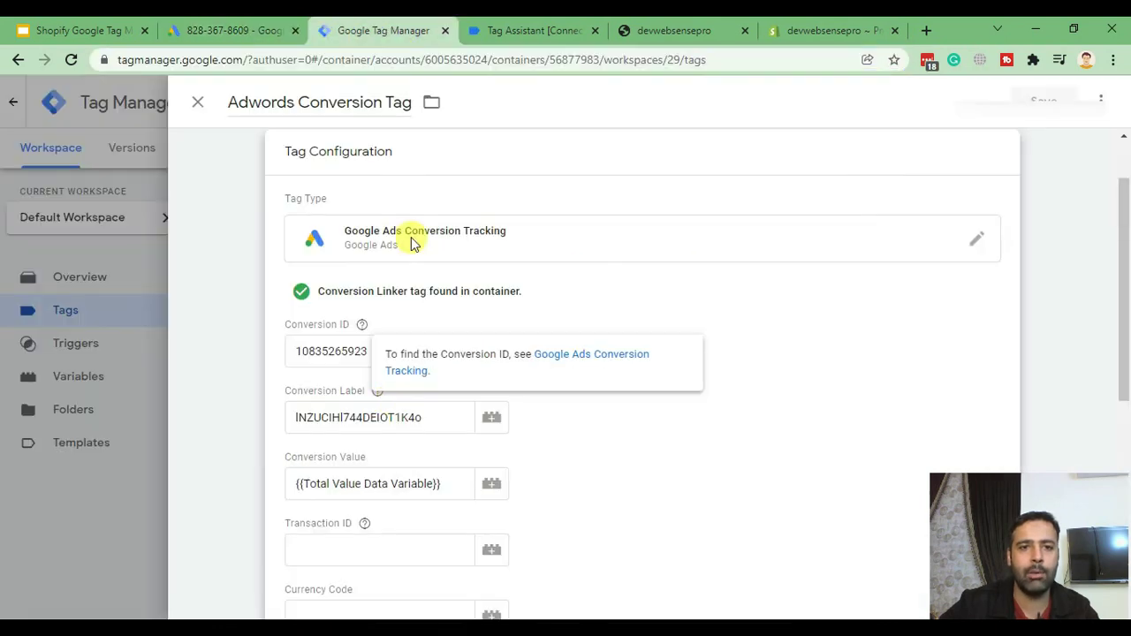
pyautogui.doubleClick(335, 352)
pyautogui.hotkey('ctrl', 'v')
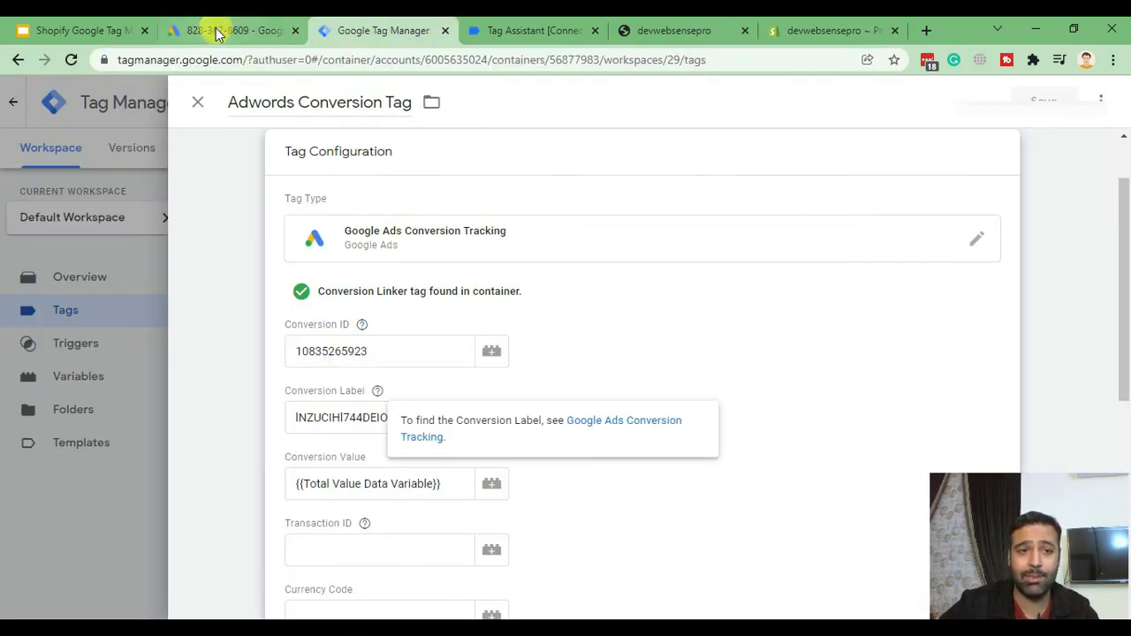
# Step: Copy the Purchase - With Total Value conversion label from Google Ads and replace the tag's conversion label with it
pyautogui.click(221, 30)
pyautogui.tripleClick(451, 427)
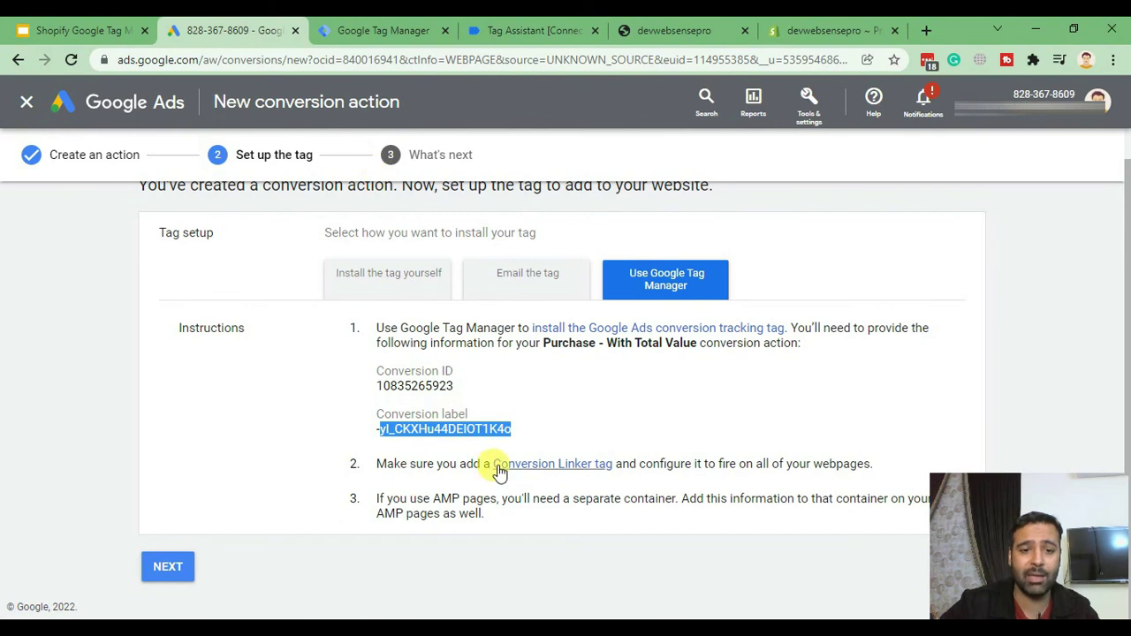
pyautogui.click(519, 447)
pyautogui.moveTo(519, 447)
pyautogui.mouseDown()
pyautogui.moveTo(378, 433)
pyautogui.moveTo(531, 431)
pyautogui.mouseUp()
pyautogui.click(378, 439)
pyautogui.click(371, 30)
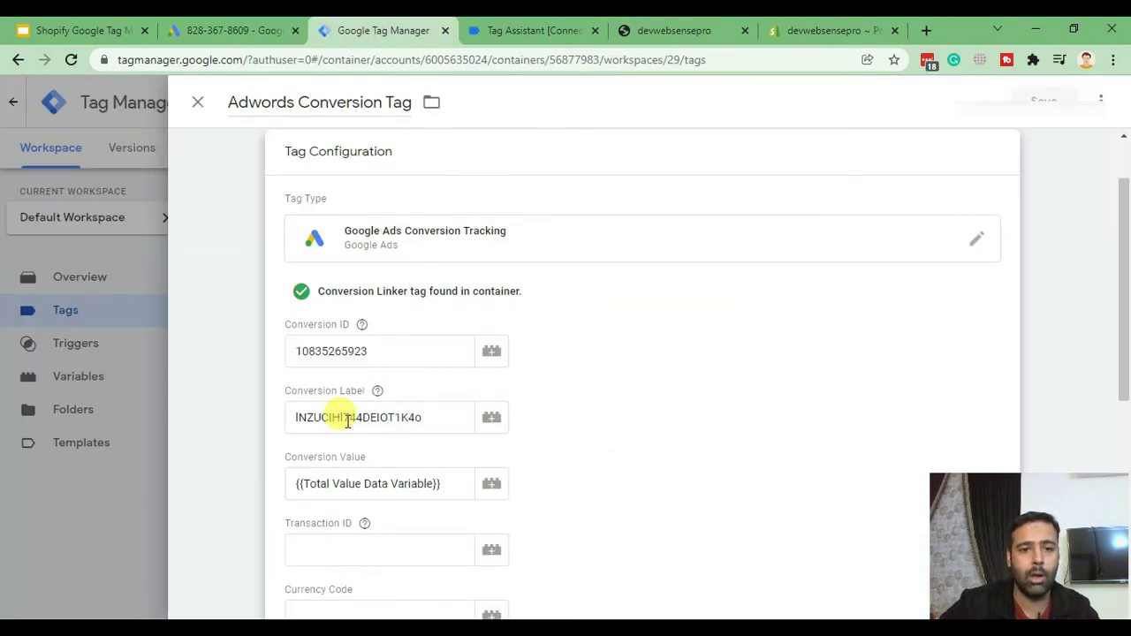
pyautogui.tripleClick(347, 421)
pyautogui.write('-yI_CKXHu44DEIOT1K4o')
pyautogui.click(644, 384)
# Step: Clear the tag's conversion value and choose Total Value Data Variable for it
pyautogui.scroll(-2, 633, 326)
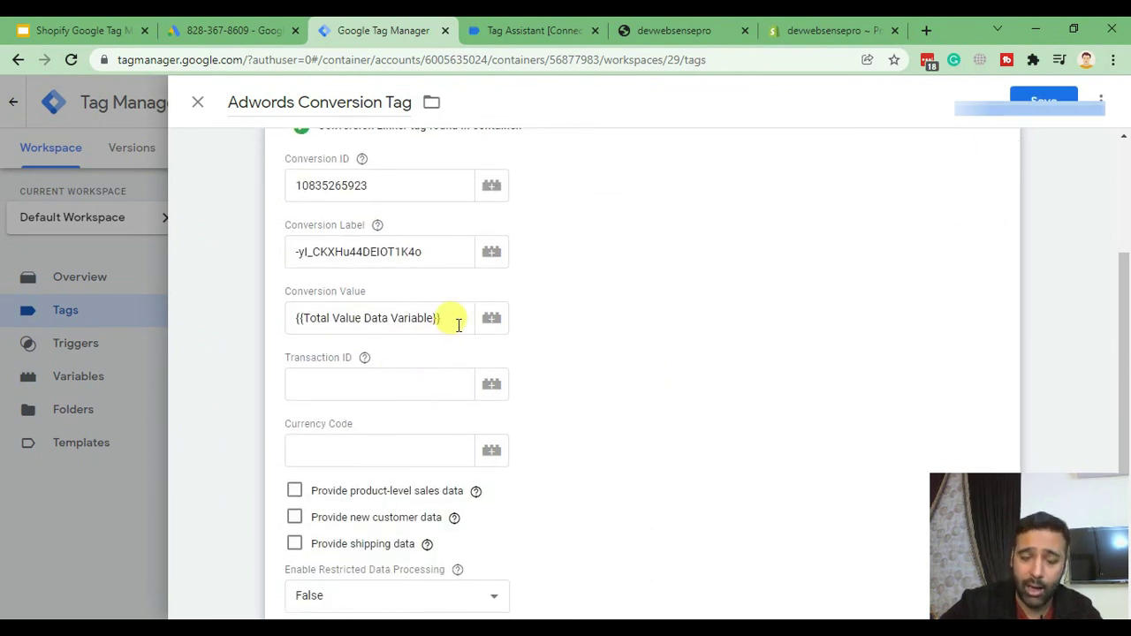
pyautogui.moveTo(458, 325); pyautogui.dragTo(293, 322)
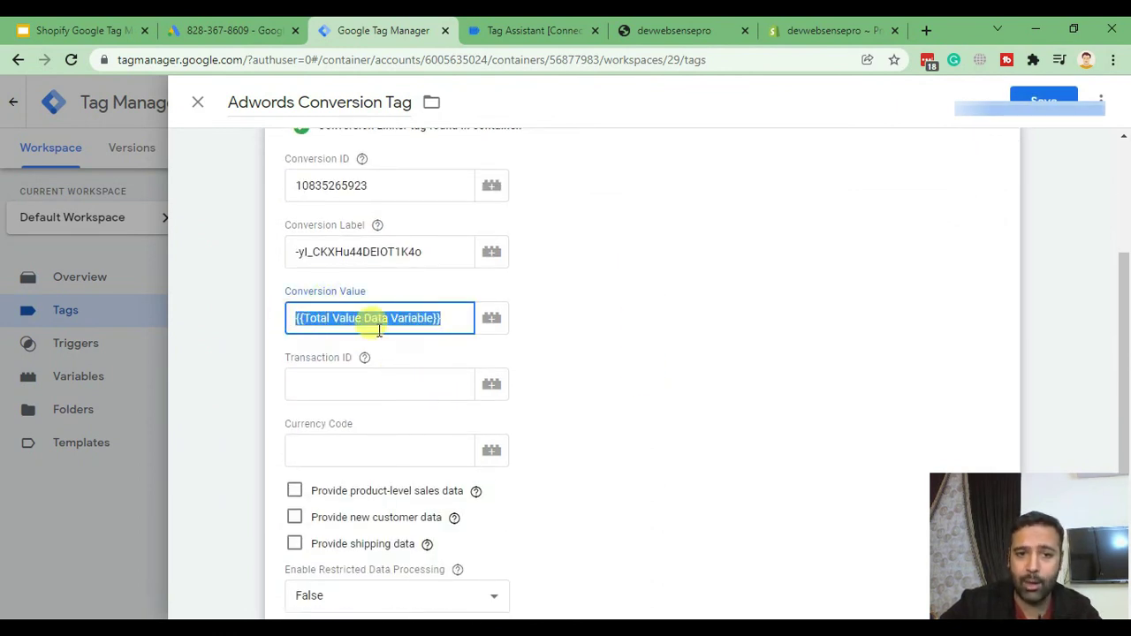
pyautogui.press('BackSpace')
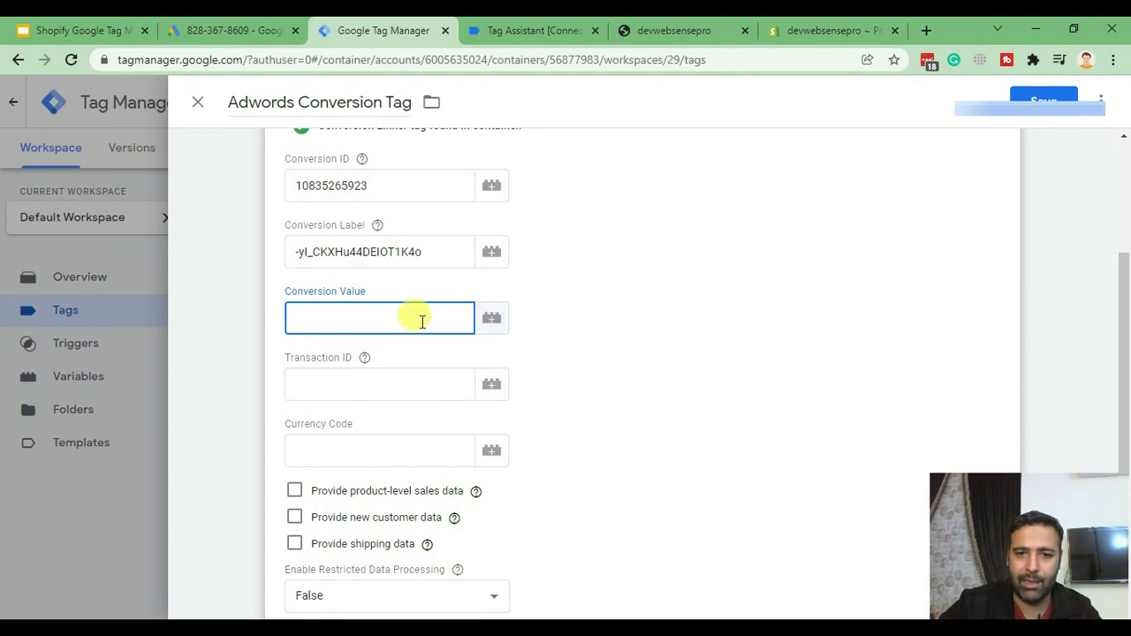
pyautogui.click(493, 324)
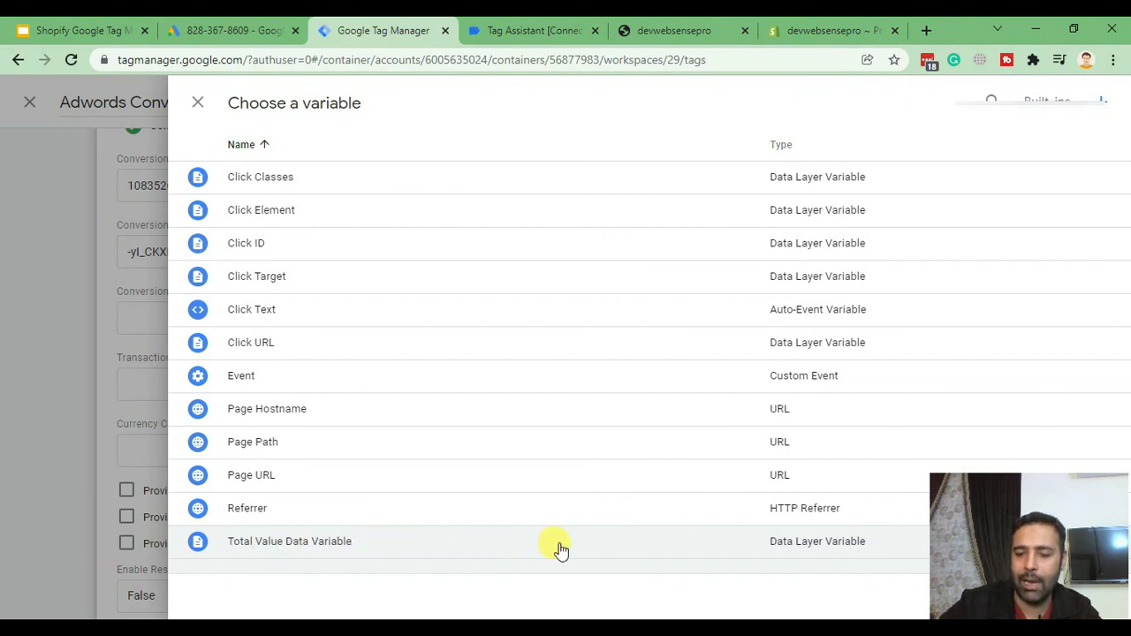
pyautogui.click(435, 552)
# Step: Replace the tag's Purchase Page Trigger with the Custom Event trigger and save the tag
pyautogui.scroll(-2, 575, 271)
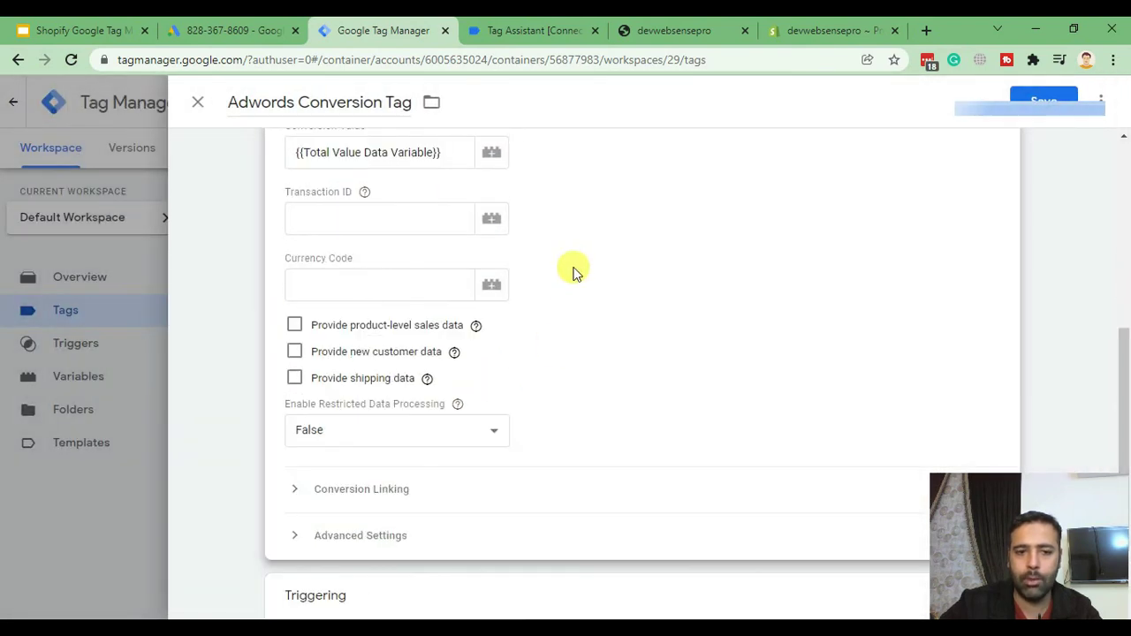
pyautogui.scroll(-1, 575, 271)
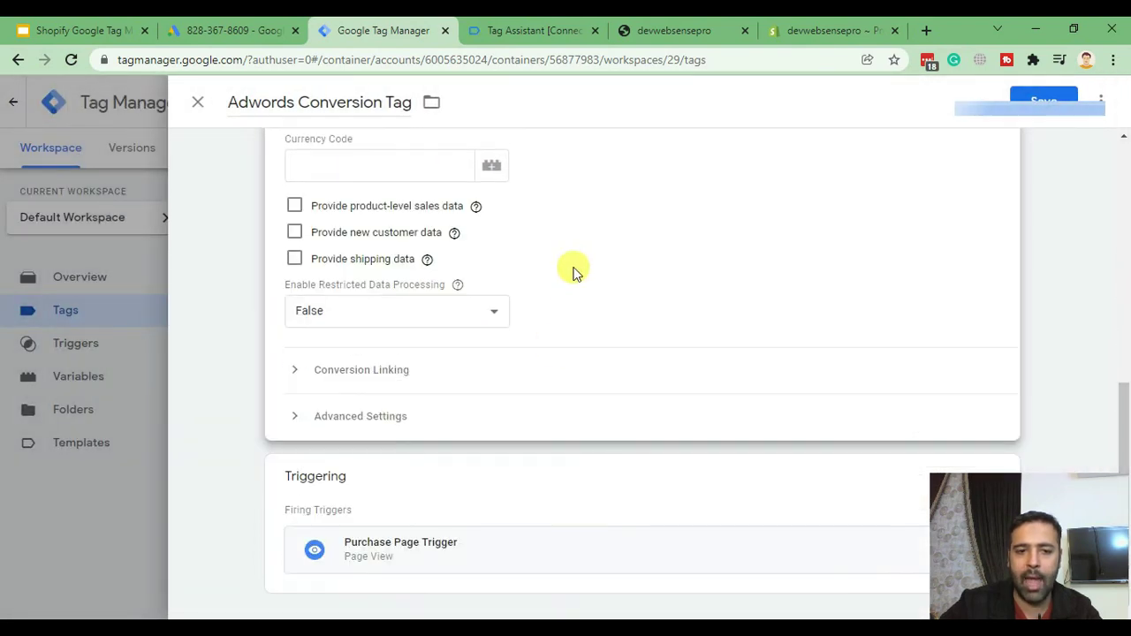
pyautogui.click(472, 540)
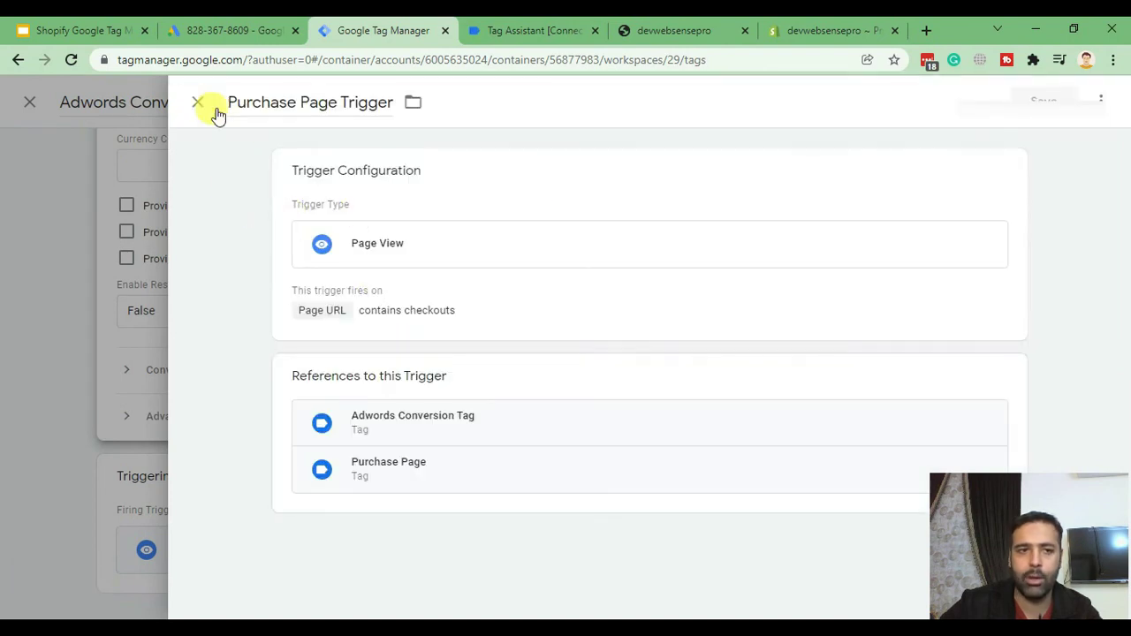
pyautogui.click(196, 102)
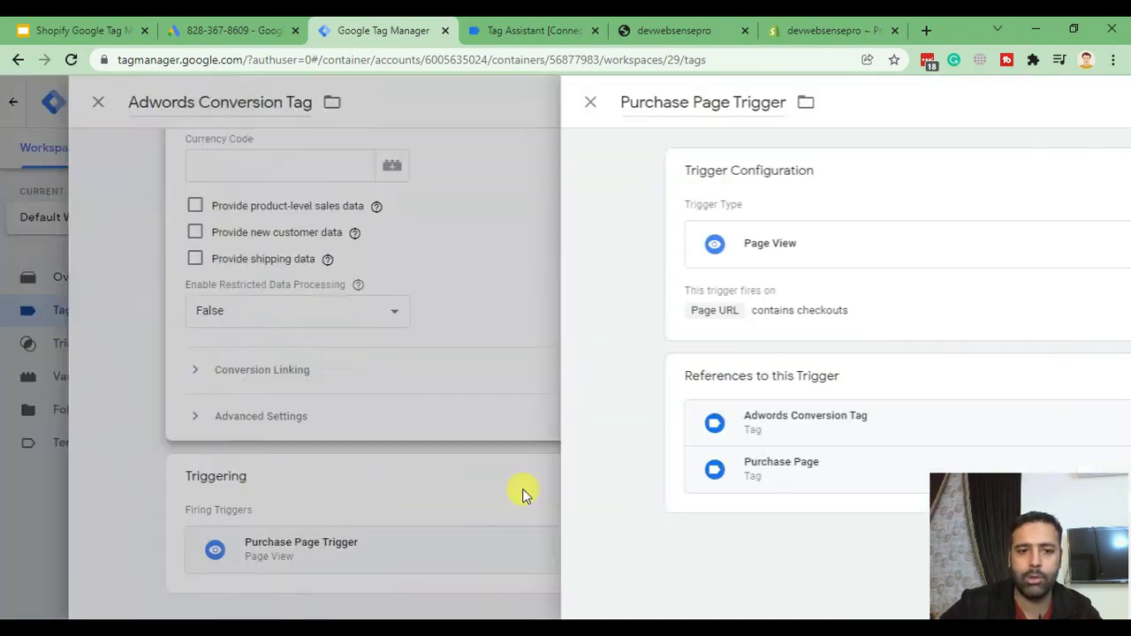
pyautogui.click(999, 470)
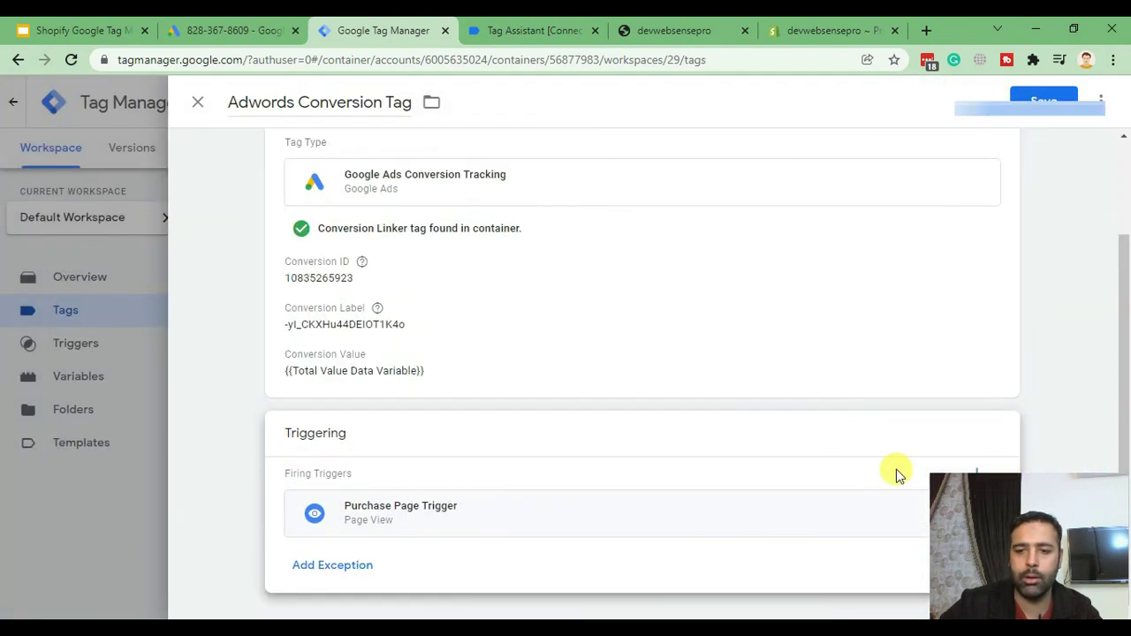
pyautogui.click(972, 512)
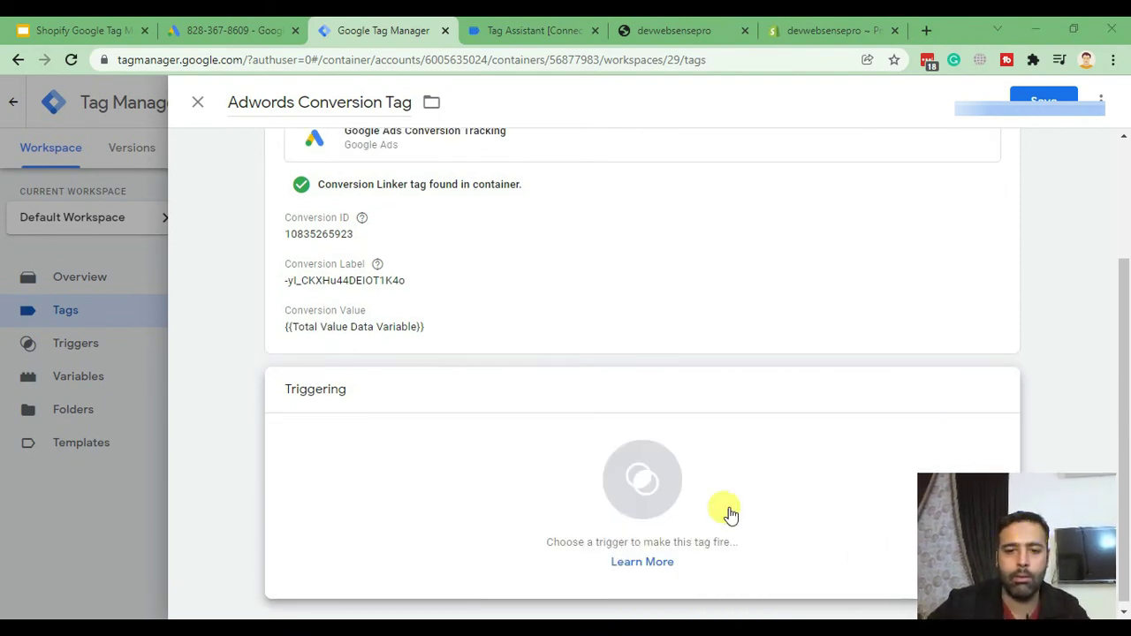
pyautogui.click(495, 444)
pyautogui.click(285, 253)
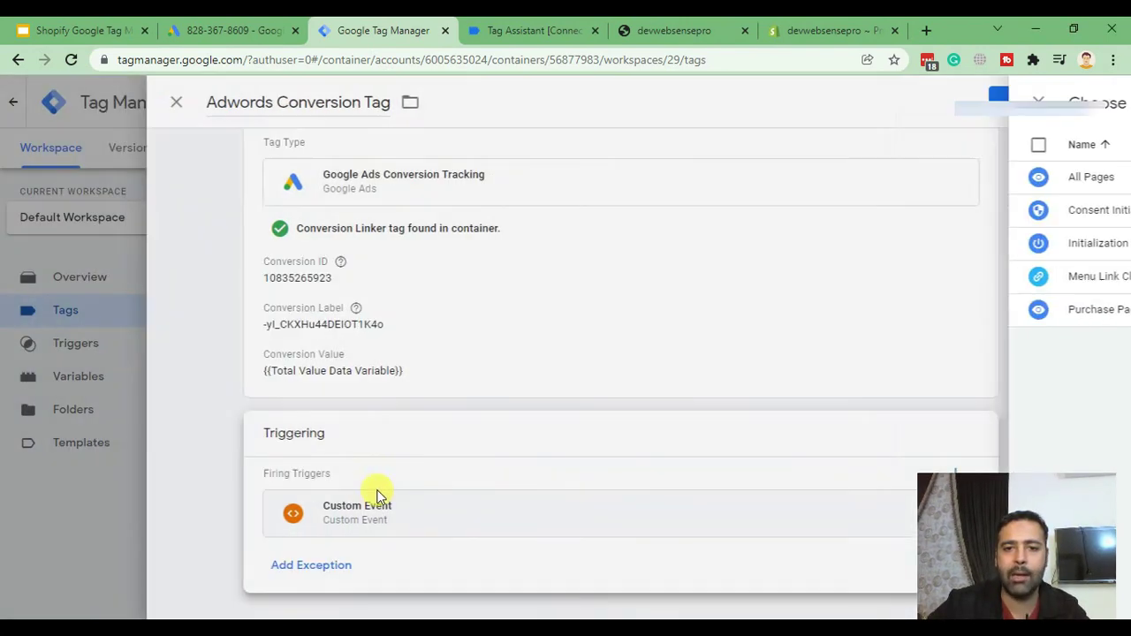
pyautogui.click(1042, 100)
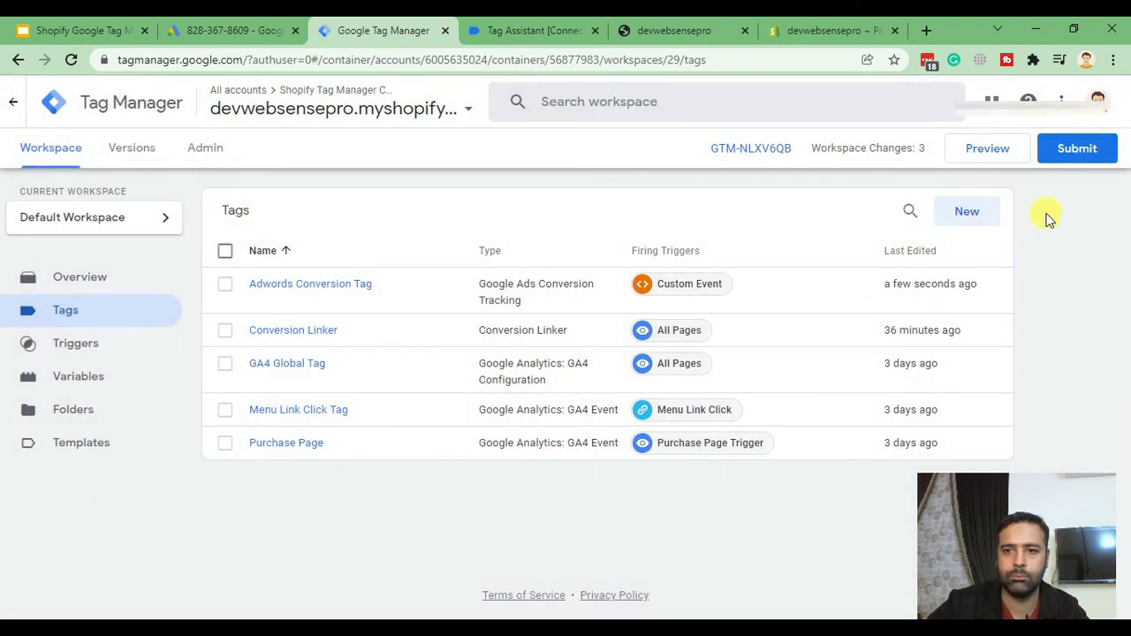
# Step: Publish the workspace changes to the Live environment without a version name or description, and return to the workspace
pyautogui.click(1078, 147)
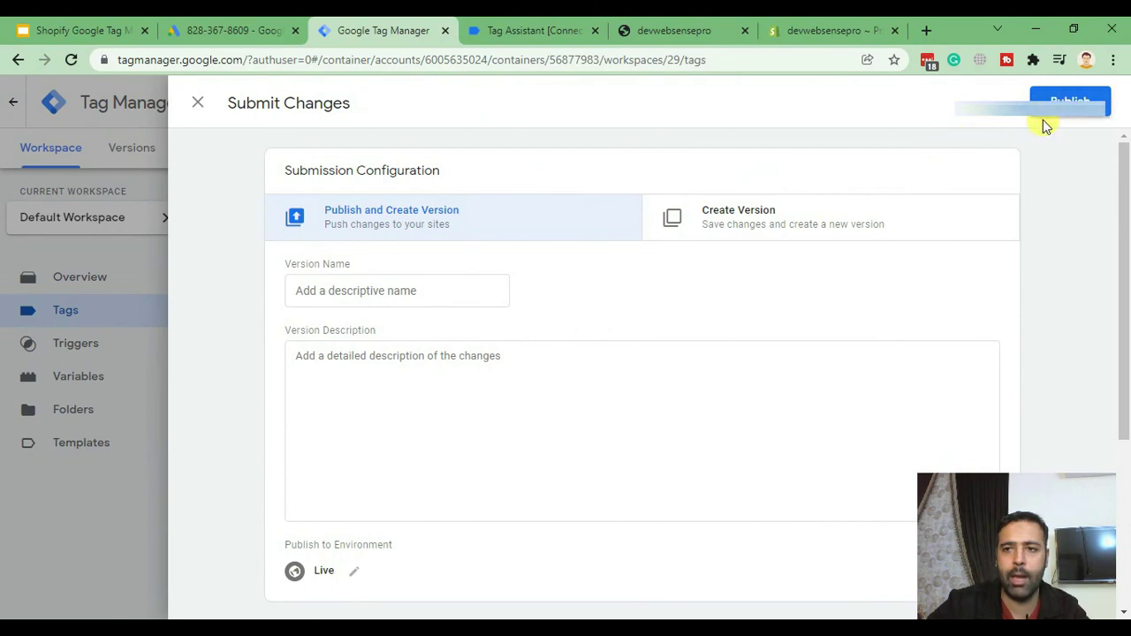
pyautogui.click(1042, 126)
pyautogui.click(709, 570)
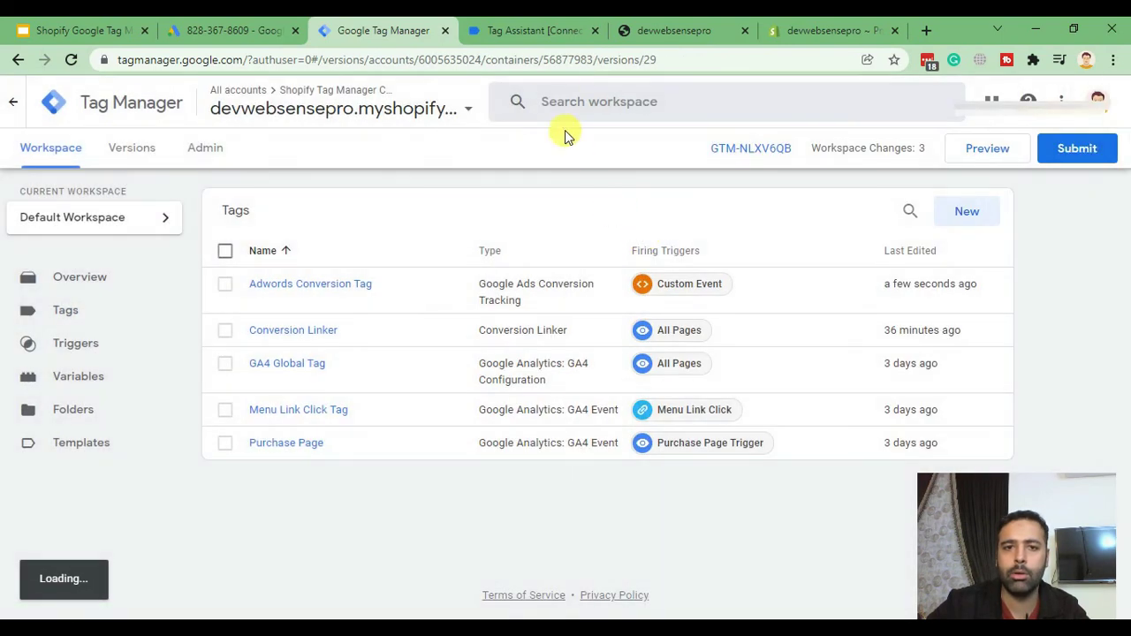
pyautogui.click(46, 152)
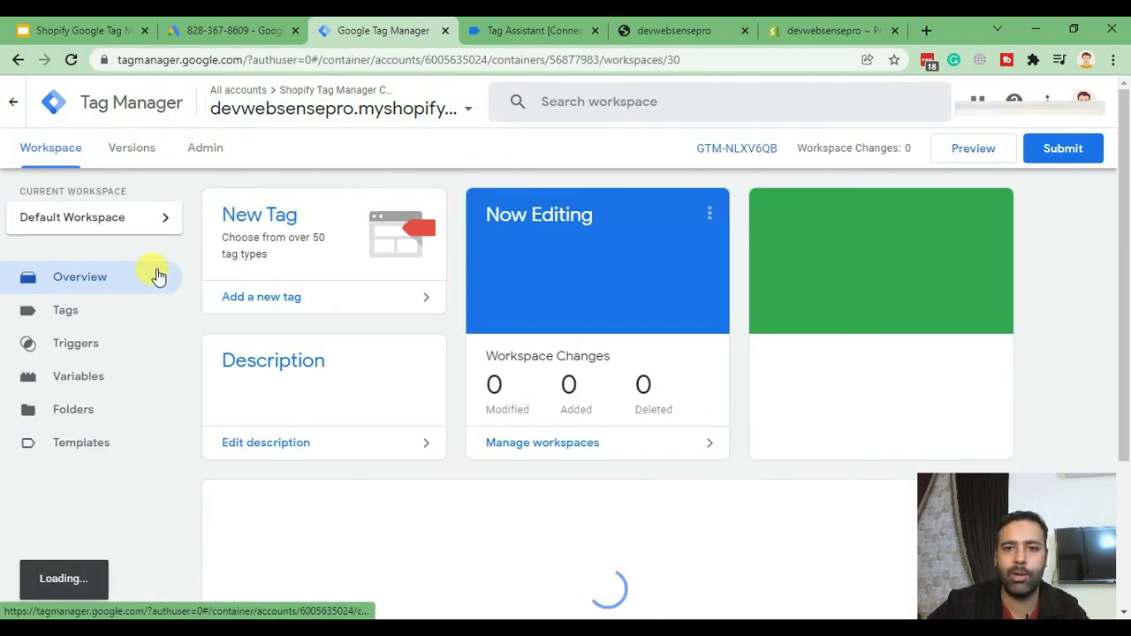
# Step: Start previewing the container on the store and begin an immediate purchase of the Black Plain Tshirt from the catalog
pyautogui.click(975, 152)
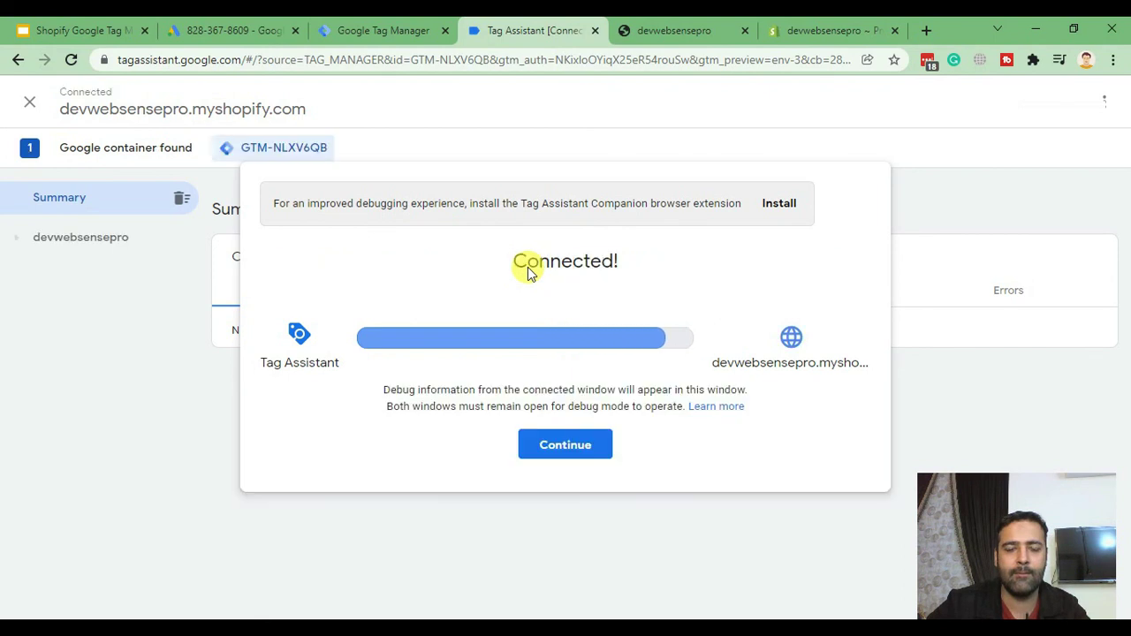
pyautogui.click(523, 456)
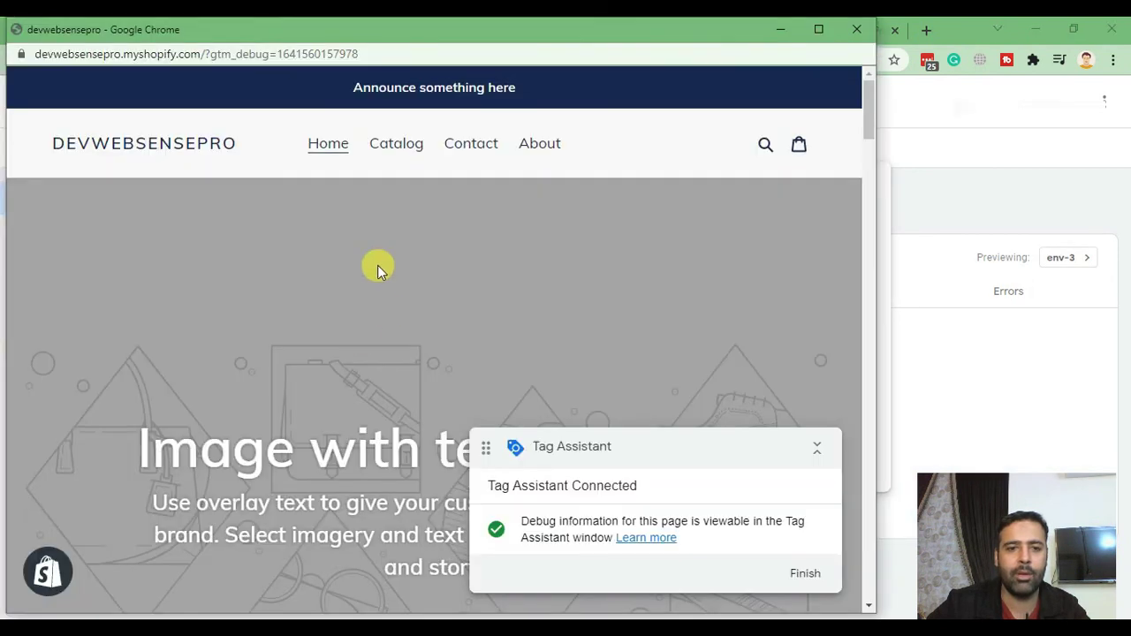
pyautogui.click(397, 154)
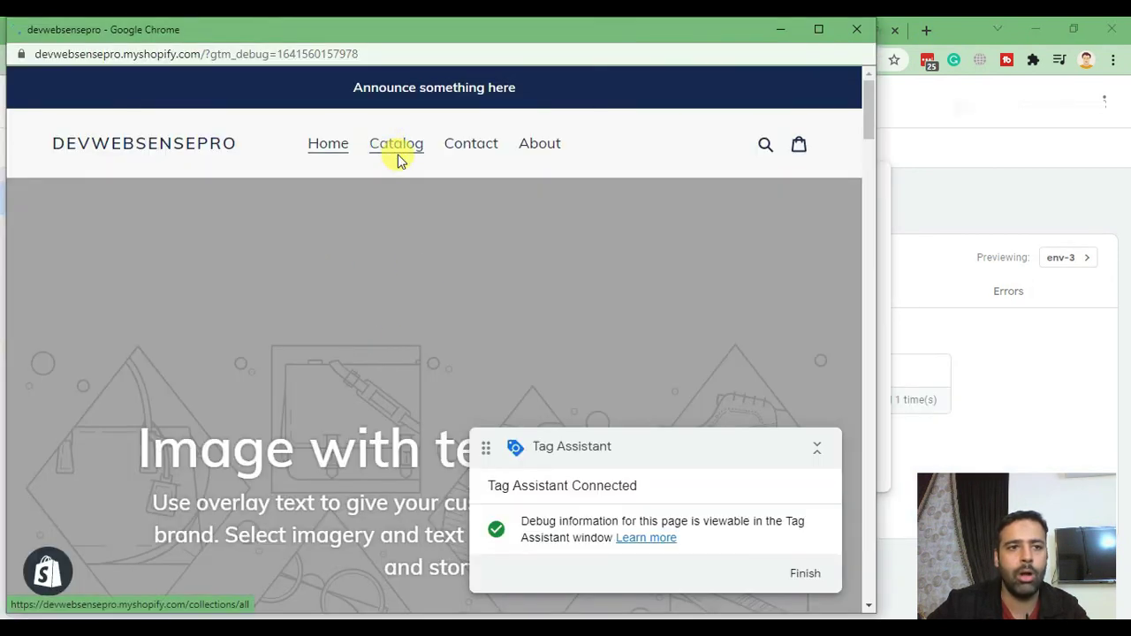
pyautogui.scroll(-2, 486, 176)
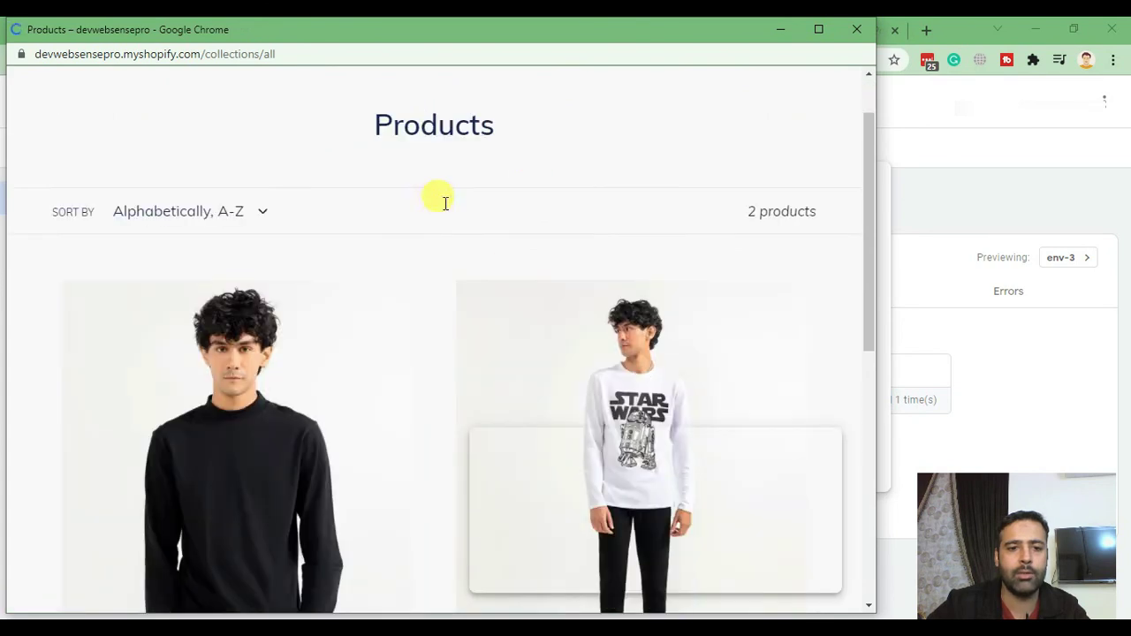
pyautogui.click(200, 355)
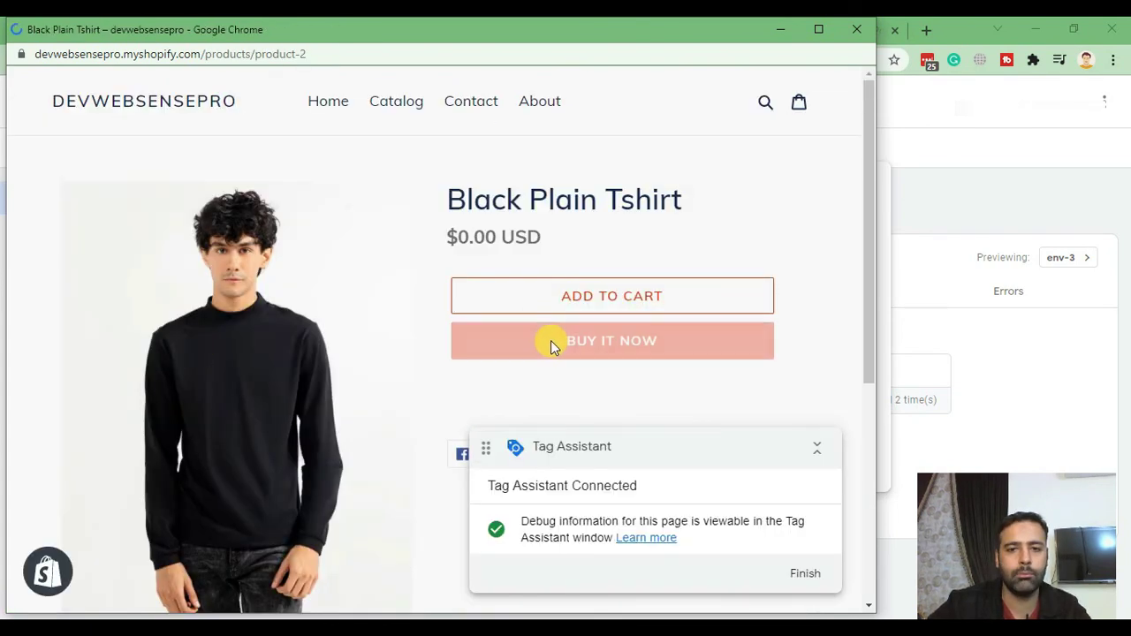
pyautogui.click(590, 344)
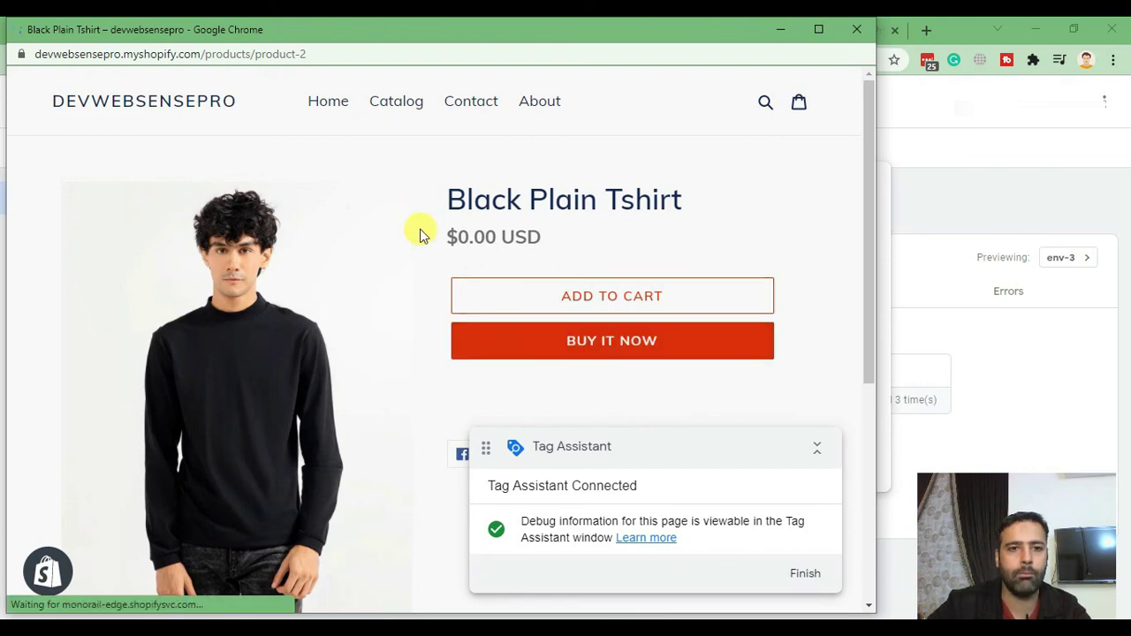
# Step: Fill in the checkout contact e-mail and shipping address from the saved test customer entry
pyautogui.click(310, 243)
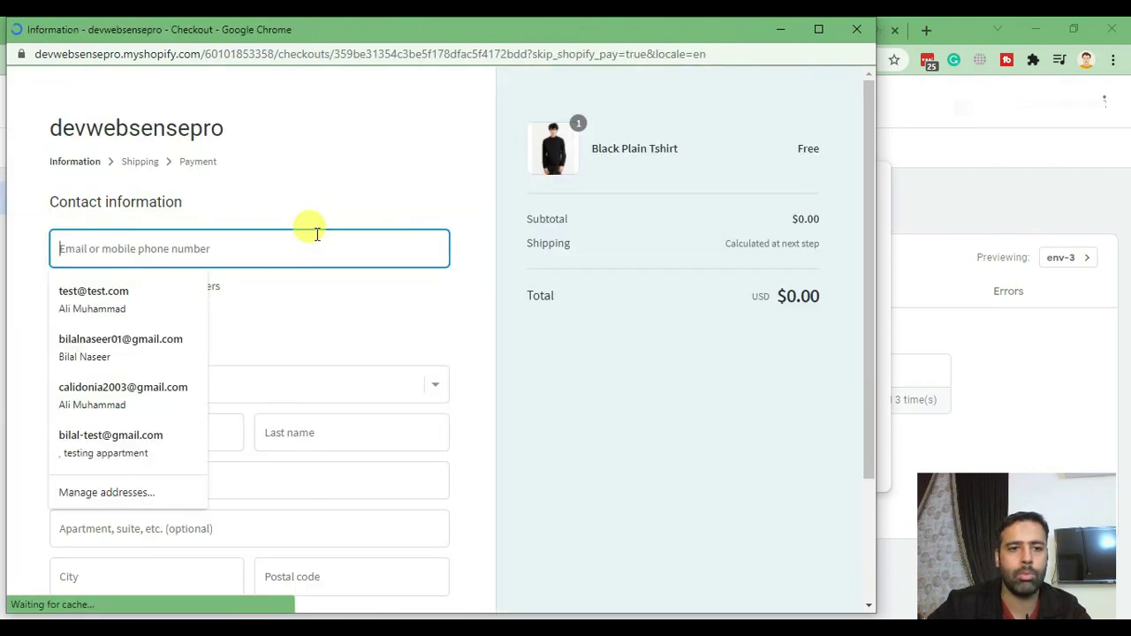
pyautogui.click(133, 305)
pyautogui.scroll(-3, 438, 255)
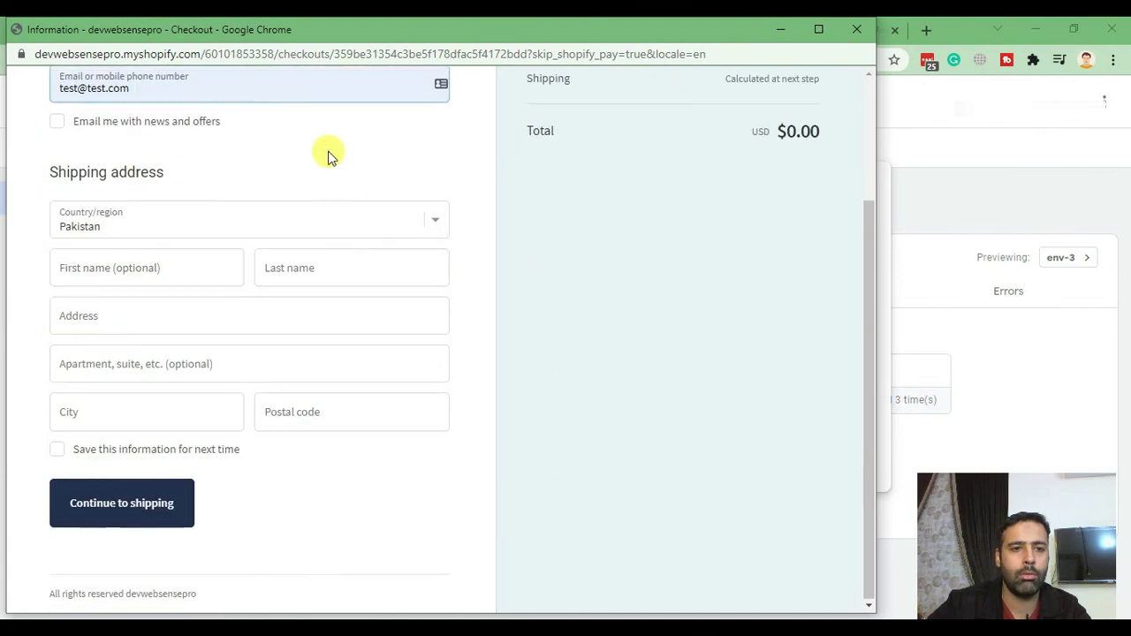
pyautogui.scroll(3, 389, 177)
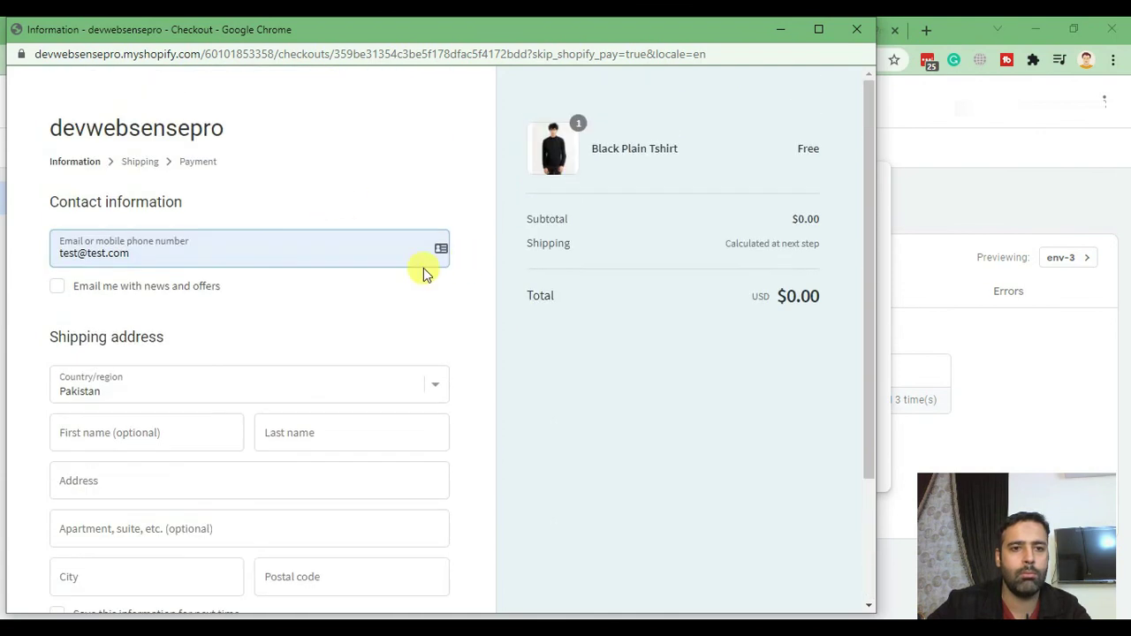
pyautogui.click(338, 252)
pyautogui.press('Down')
pyautogui.press('Return')
pyautogui.click(339, 253)
pyautogui.click(468, 362)
pyautogui.scroll(-2, 469, 362)
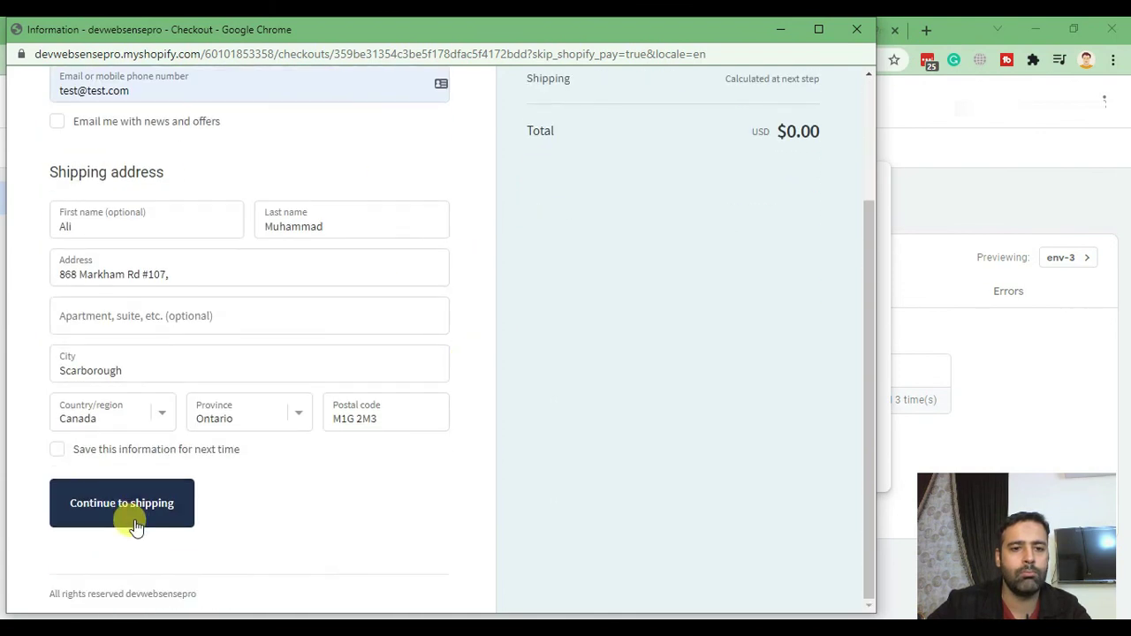
# Step: Proceed through the Standard shipping and payment stages and complete the free test order
pyautogui.click(133, 522)
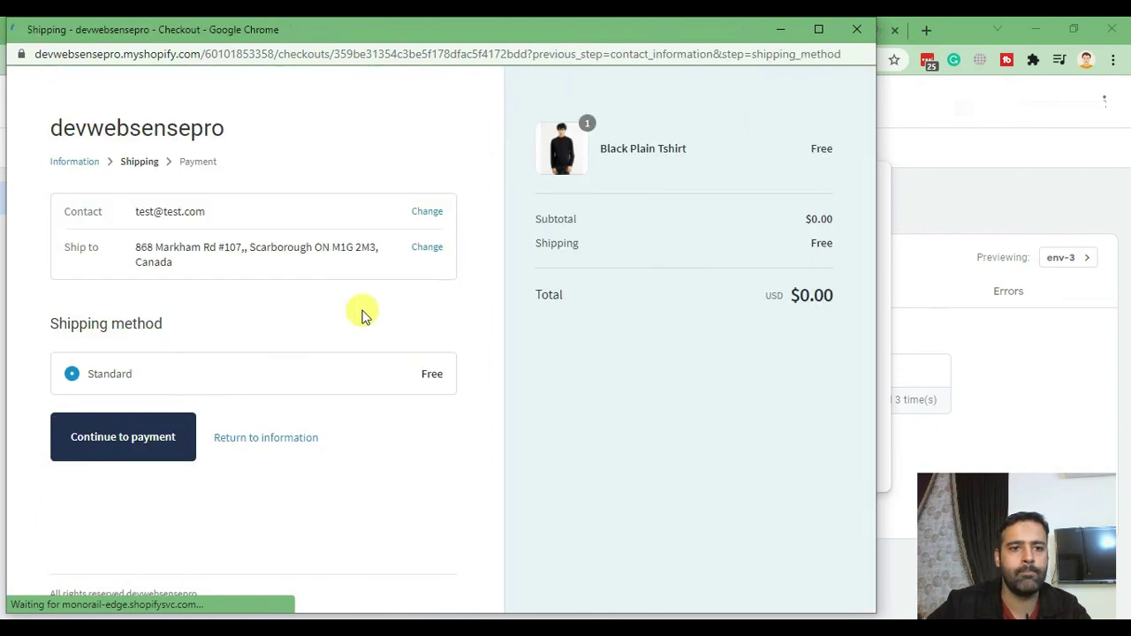
pyautogui.click(128, 439)
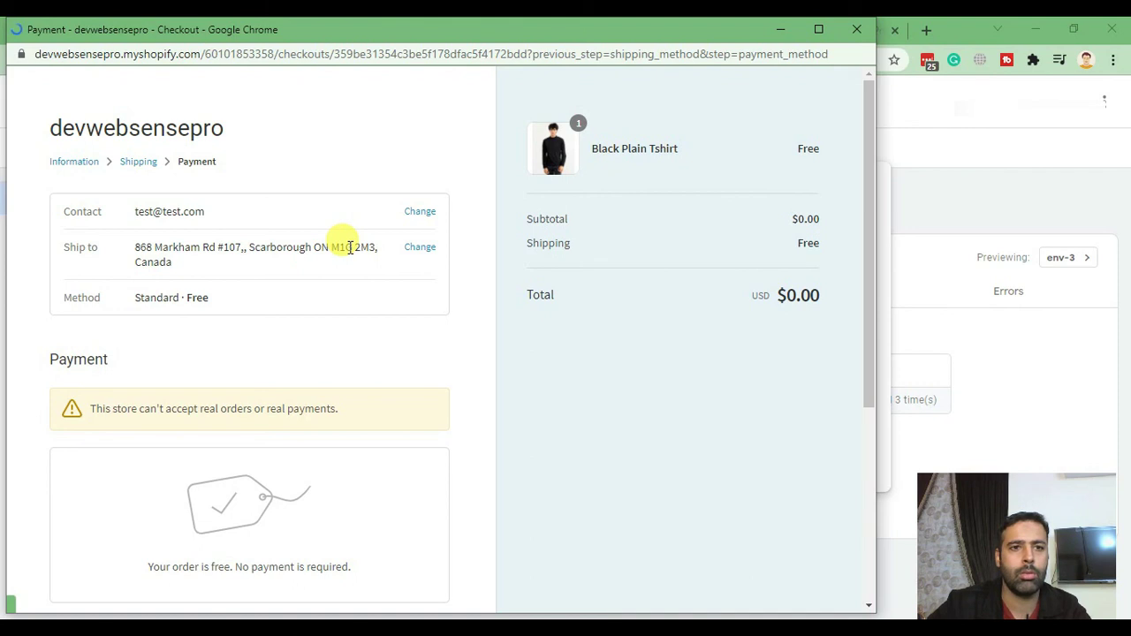
pyautogui.scroll(-4, 350, 247)
pyautogui.click(123, 508)
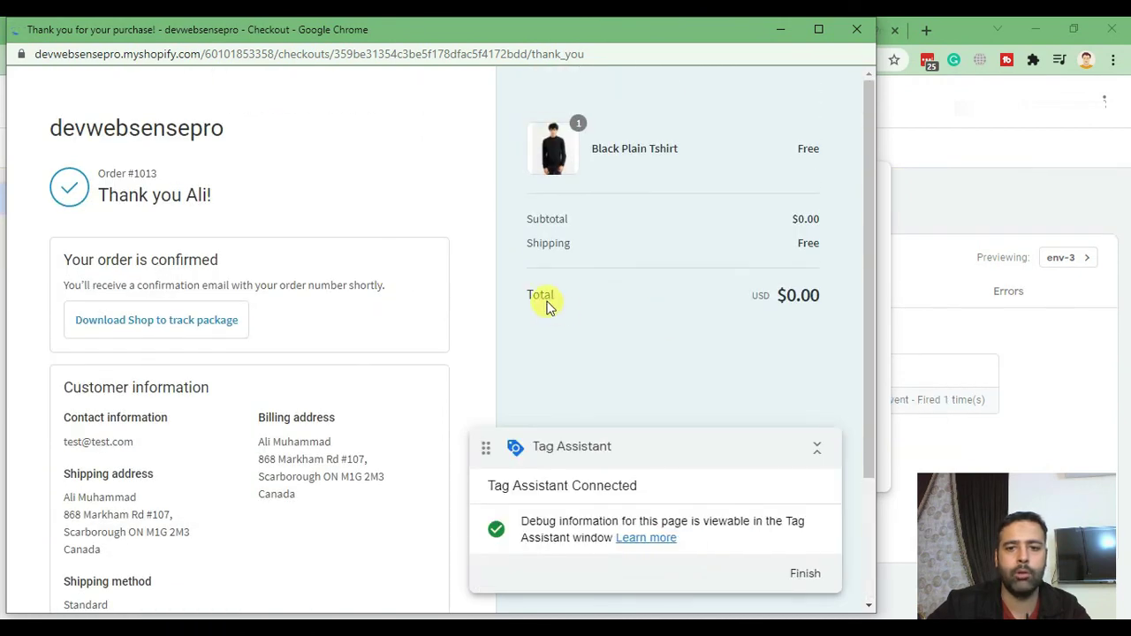
# Step: Check the order total, and in Tag Assistant open the Adwords Conversion Tag details for the websensepro_purchase event
pyautogui.moveTo(802, 302); pyautogui.dragTo(789, 301)
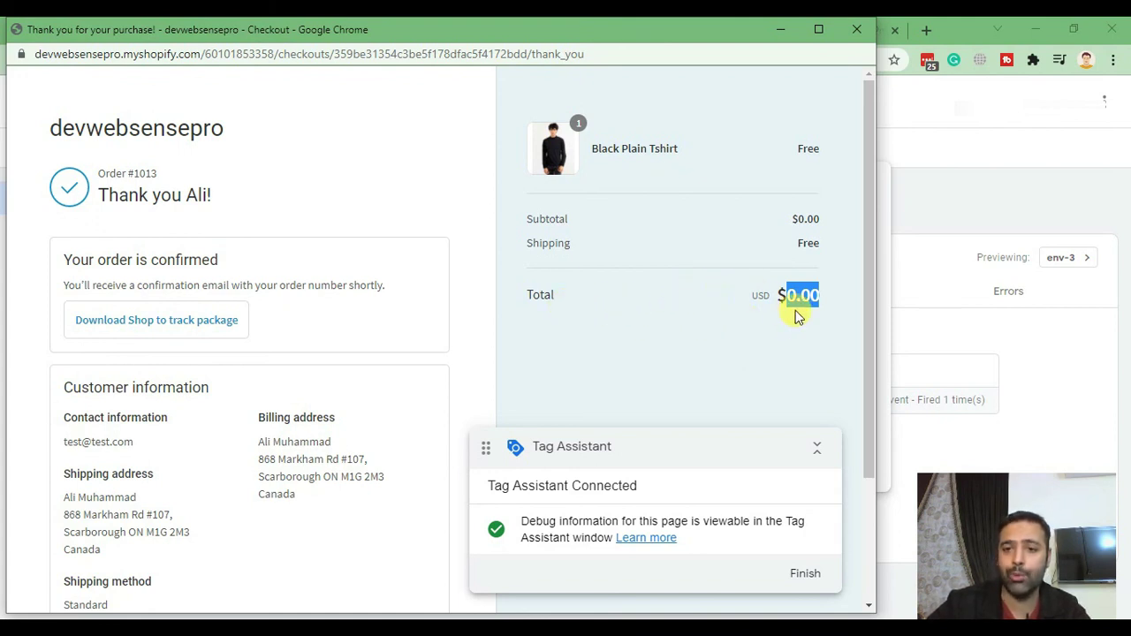
pyautogui.click(785, 33)
pyautogui.click(543, 446)
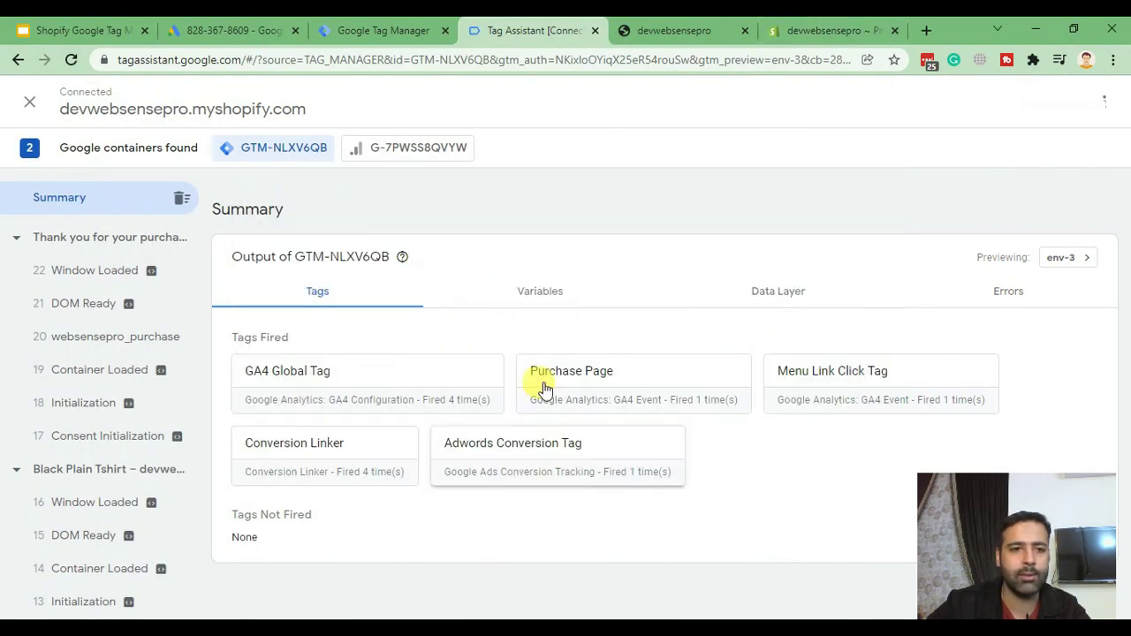
pyautogui.click(51, 237)
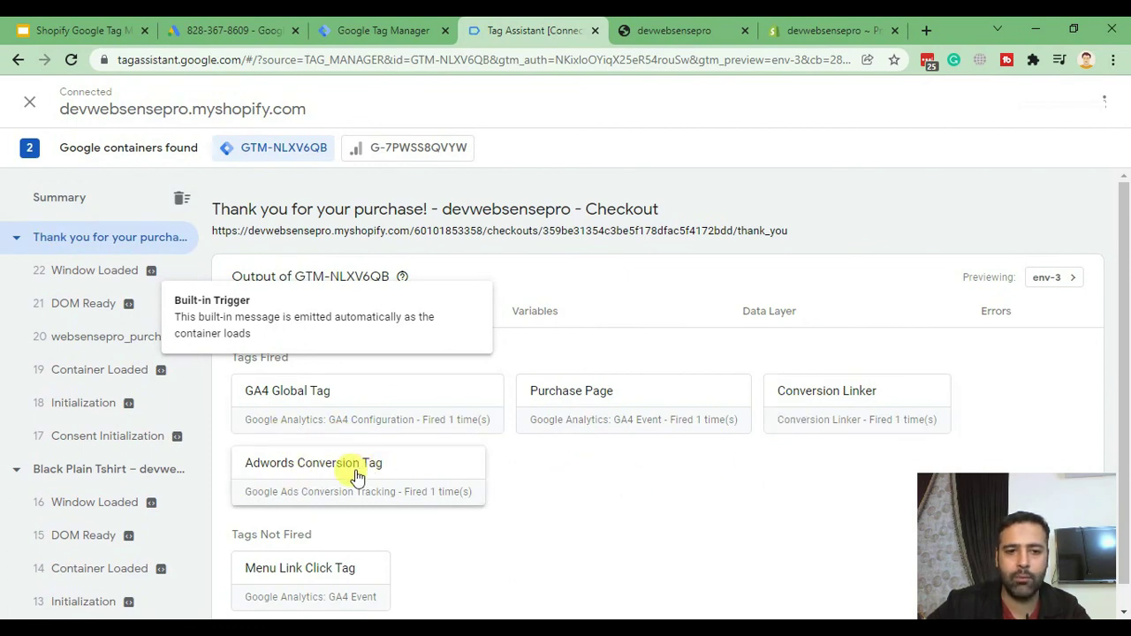
pyautogui.click(384, 474)
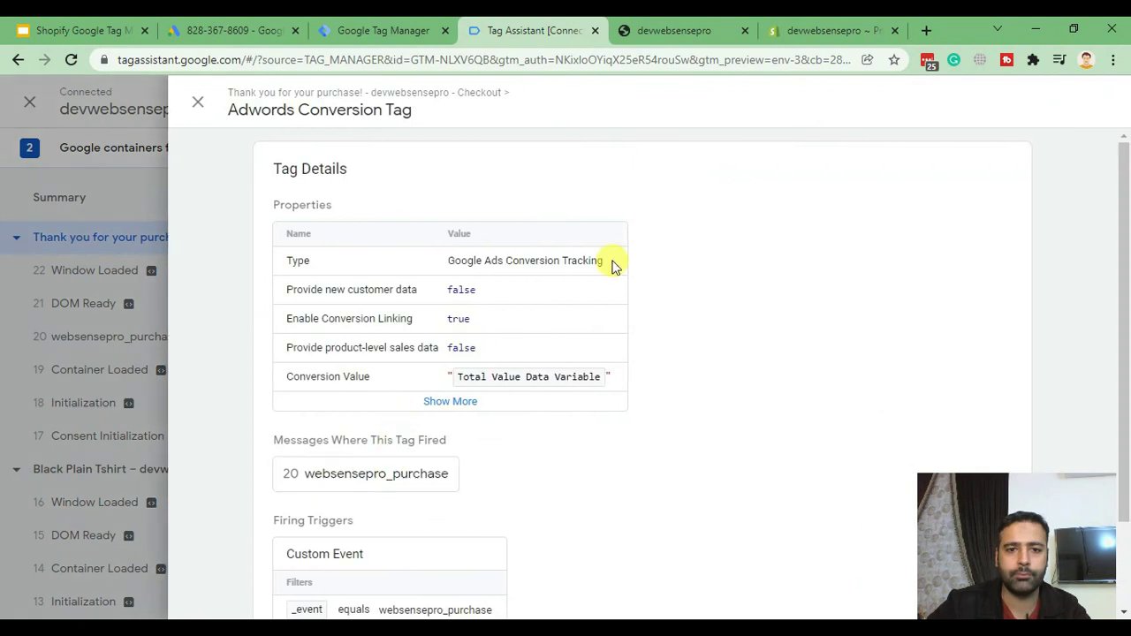
pyautogui.click(378, 477)
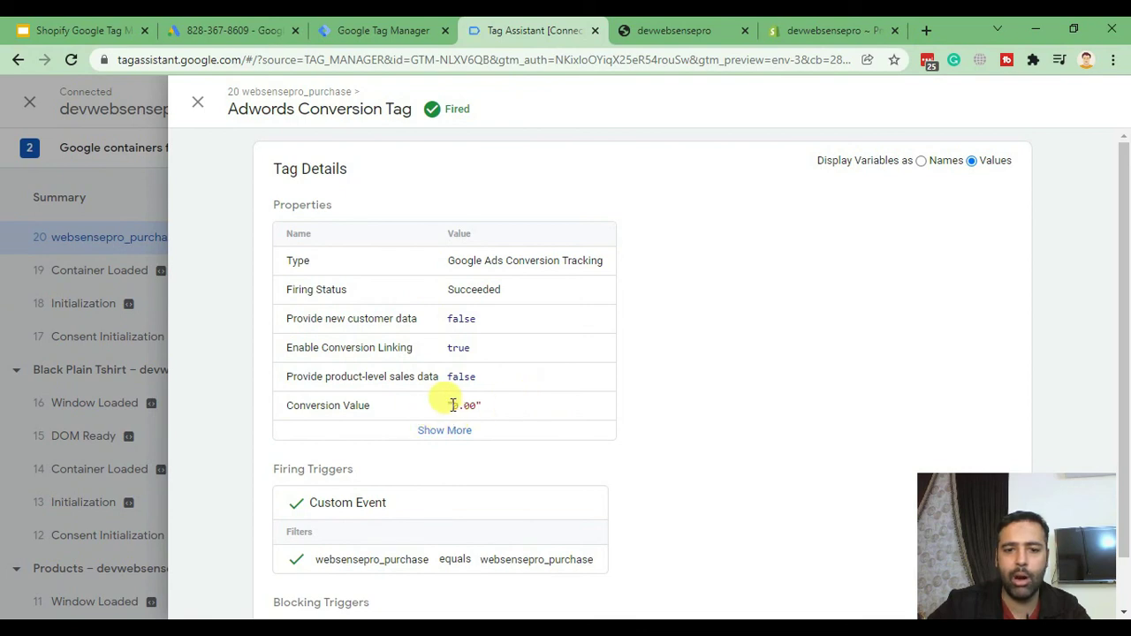
# Step: Compare the tag's conversion value with the order total on the store's thank-you page
pyautogui.moveTo(453, 405); pyautogui.dragTo(476, 405)
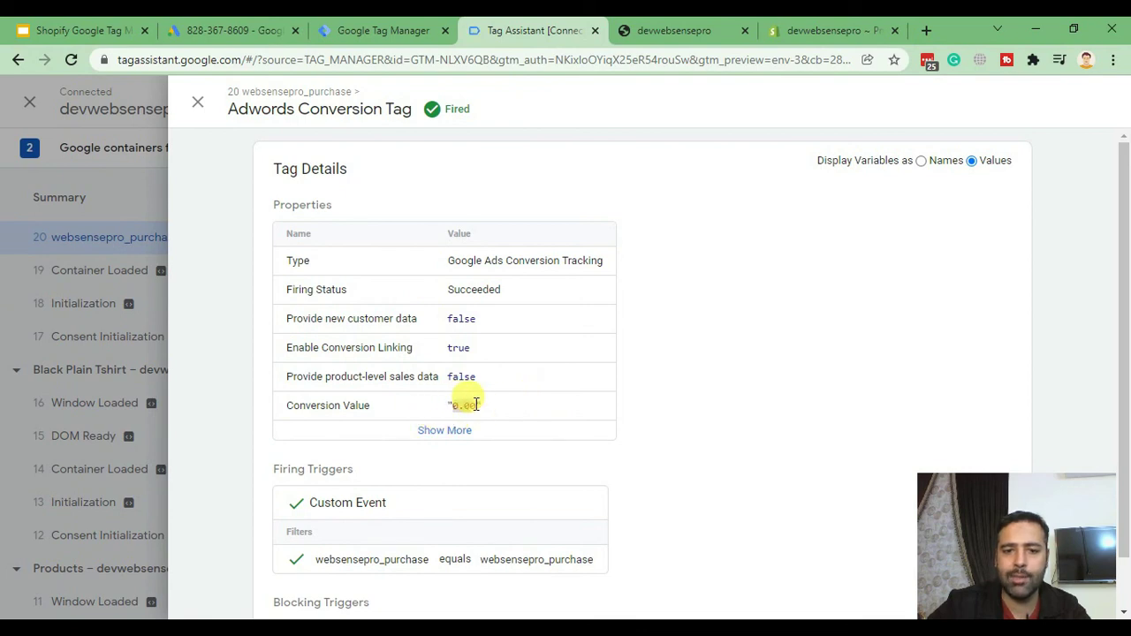
pyautogui.click(392, 610)
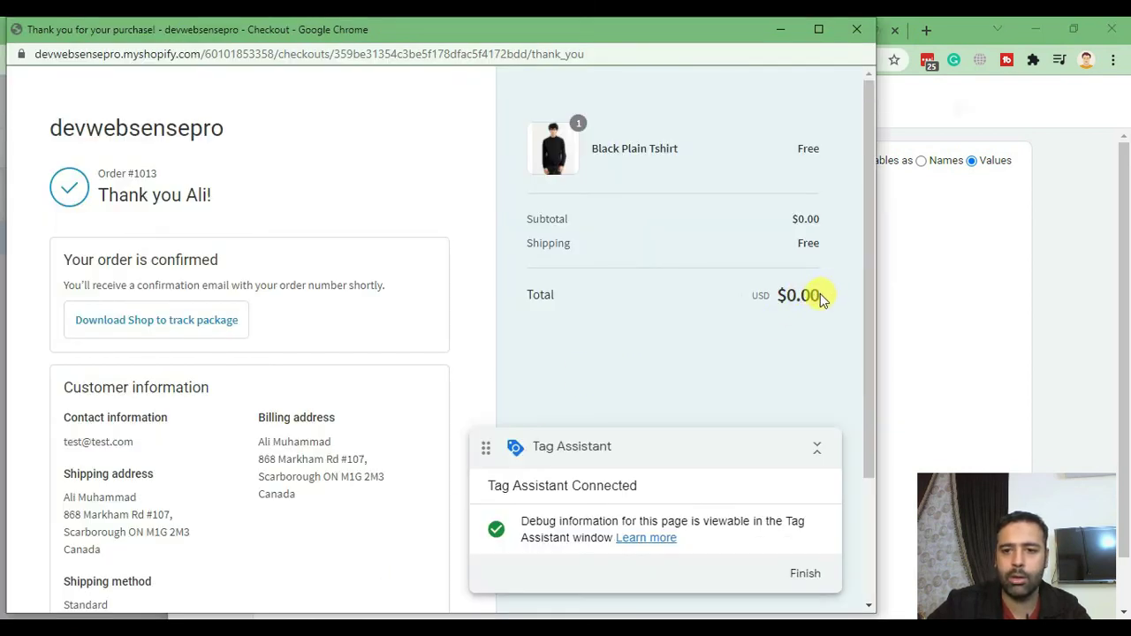
pyautogui.click(779, 325)
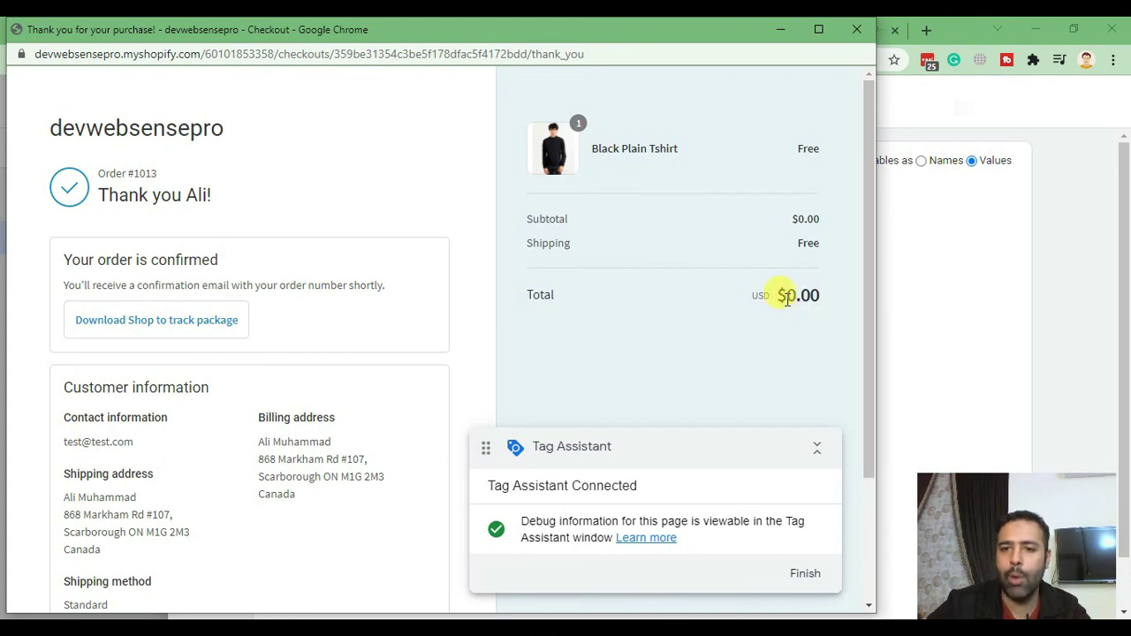
pyautogui.moveTo(786, 299); pyautogui.dragTo(811, 300)
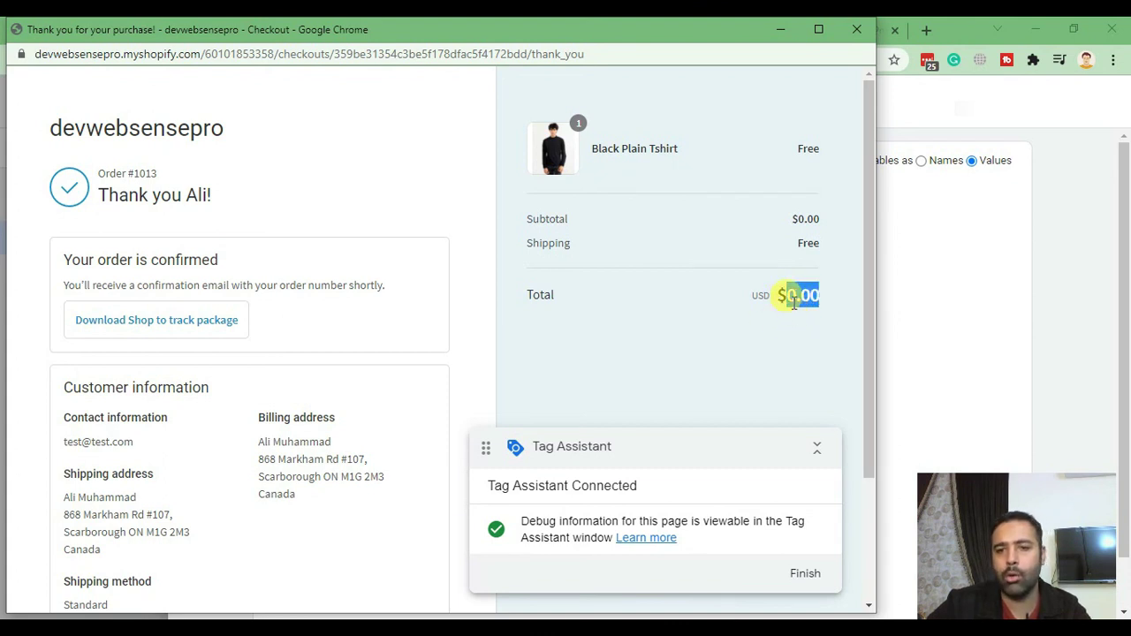
pyautogui.click(786, 295)
pyautogui.click(911, 313)
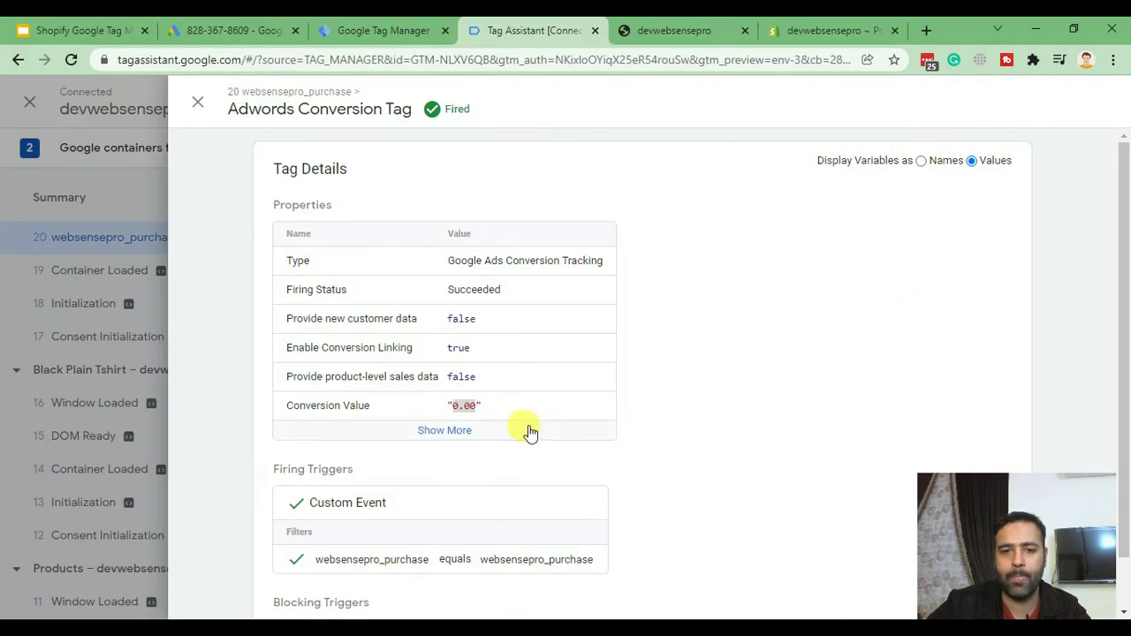
# Step: Expand the full list of tag properties and examine the conversion ID, conversion label and firing trigger
pyautogui.click(457, 432)
pyautogui.scroll(-2, 575, 353)
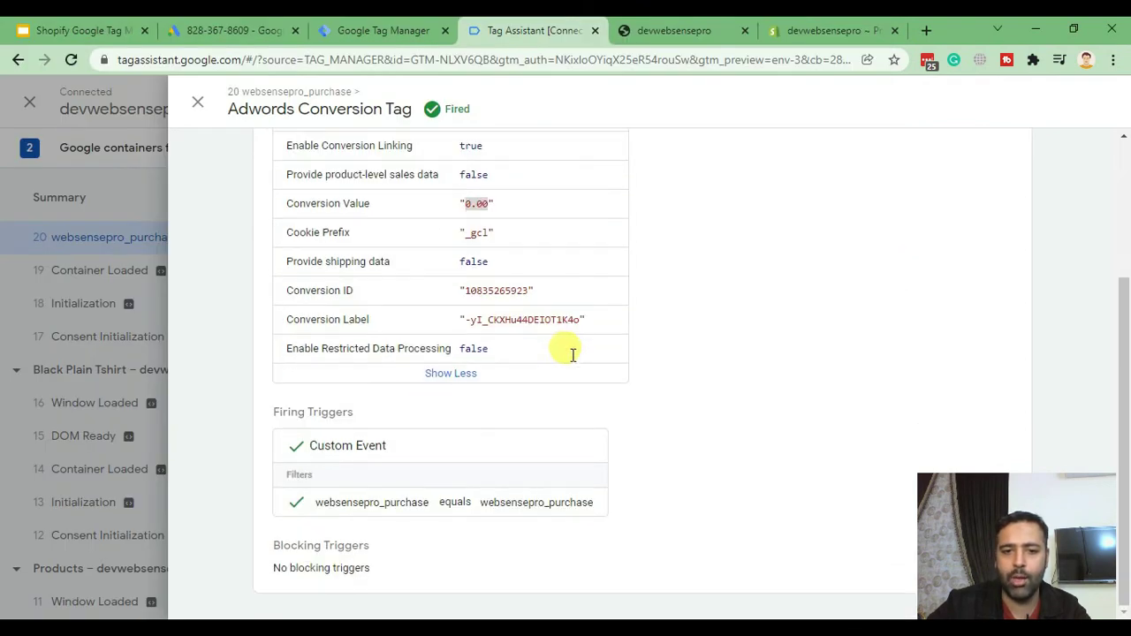
pyautogui.scroll(2, 566, 371)
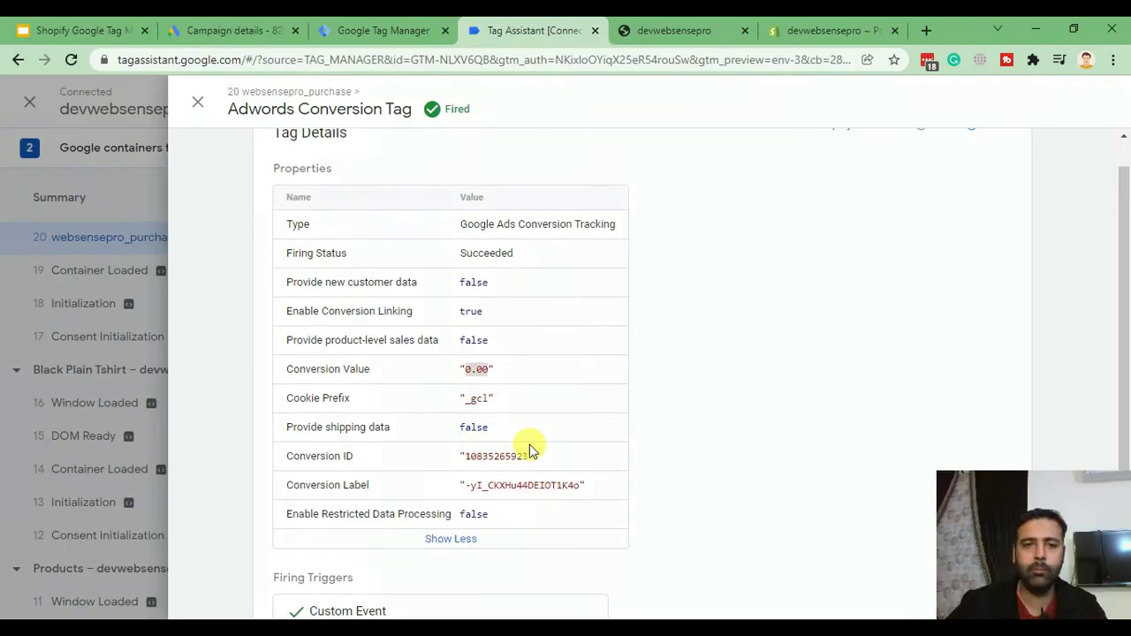